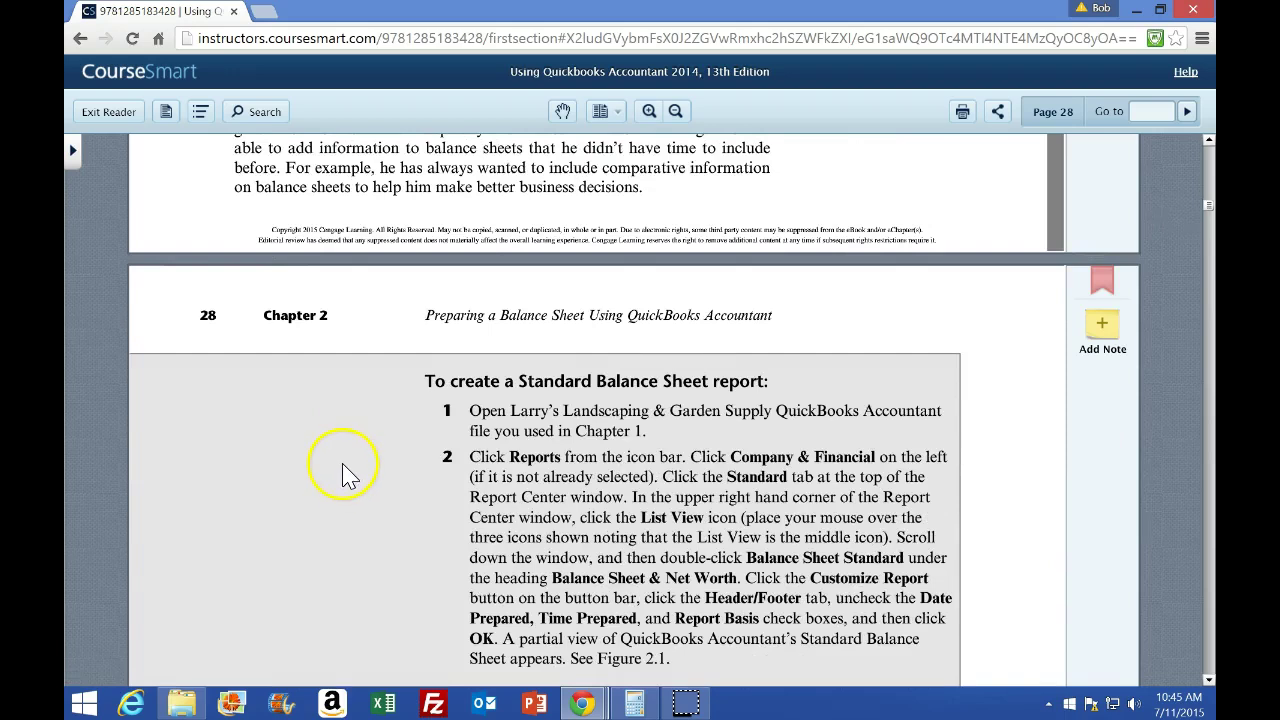
Step: Read the e-book's Standard Balance Sheet instructions, and minimize the browser and folder windows to show the desktop
{"action": "scroll", "coordinate": [343, 443], "scroll_direction": "down", "scroll_amount": 1}
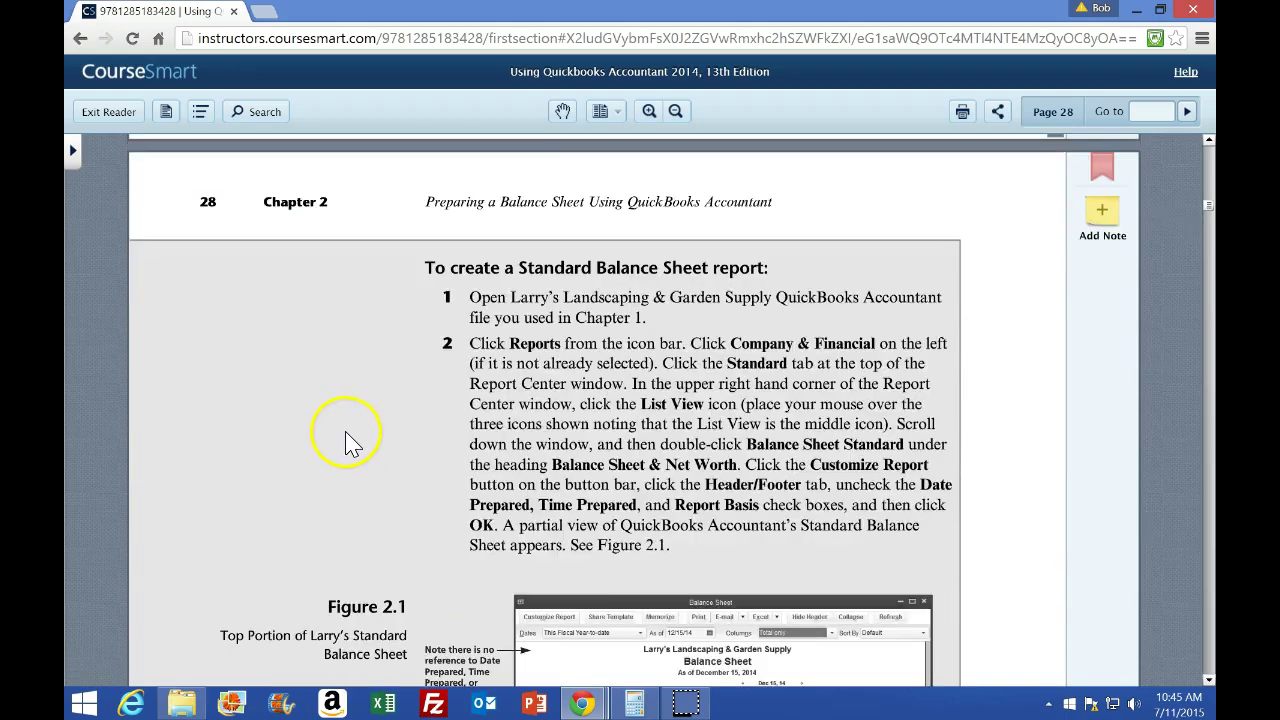
{"action": "scroll", "coordinate": [347, 430], "scroll_direction": "down", "scroll_amount": 1}
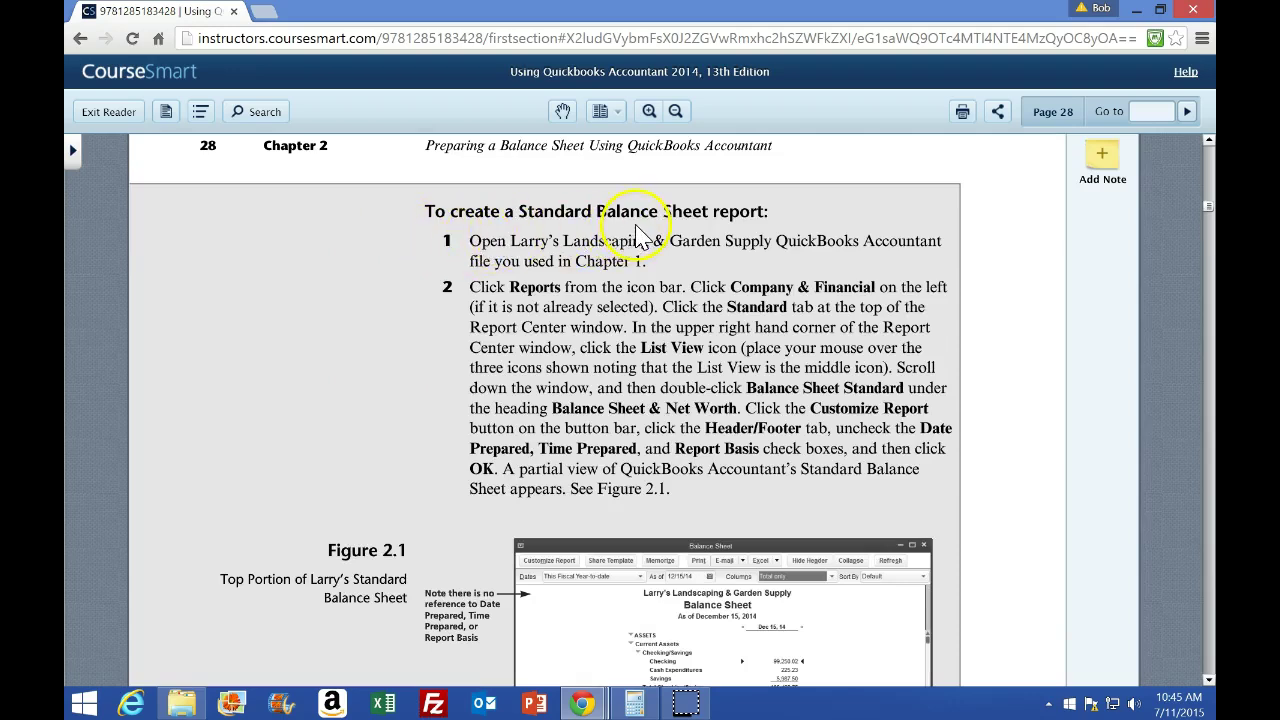
{"action": "left_click", "coordinate": [1136, 12]}
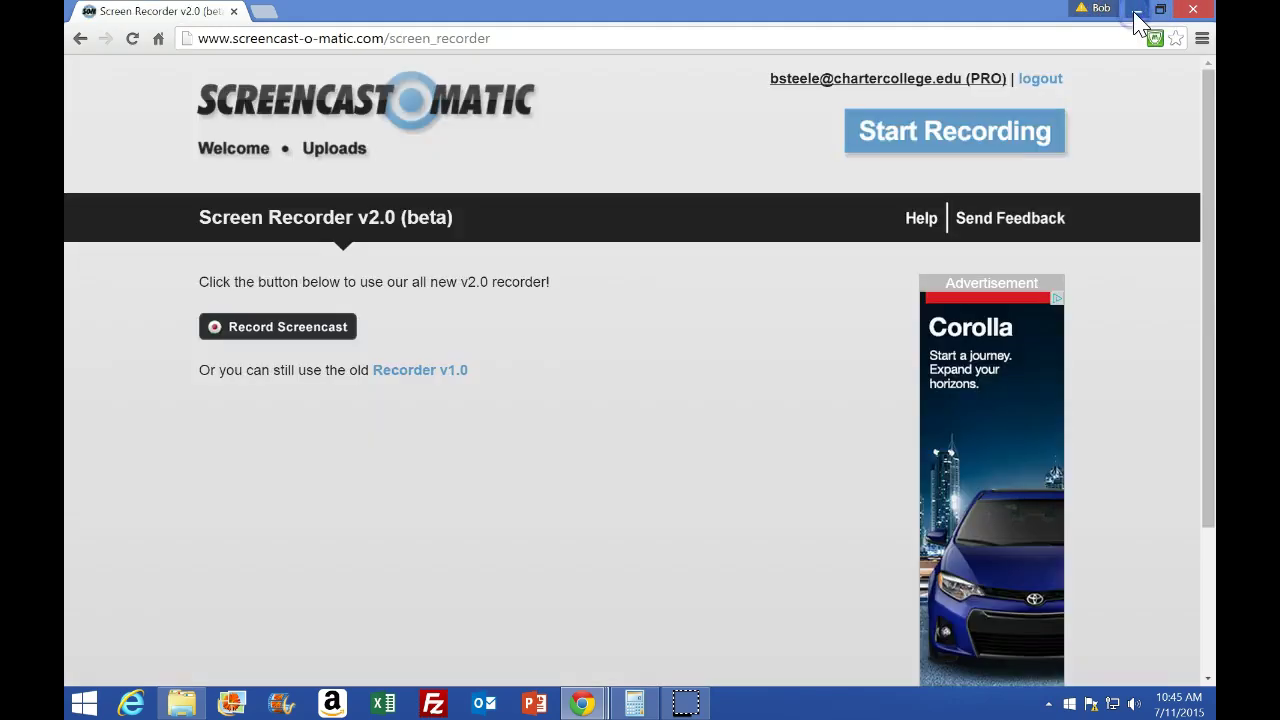
{"action": "left_click", "coordinate": [1136, 12]}
{"action": "left_click", "coordinate": [1137, 12]}
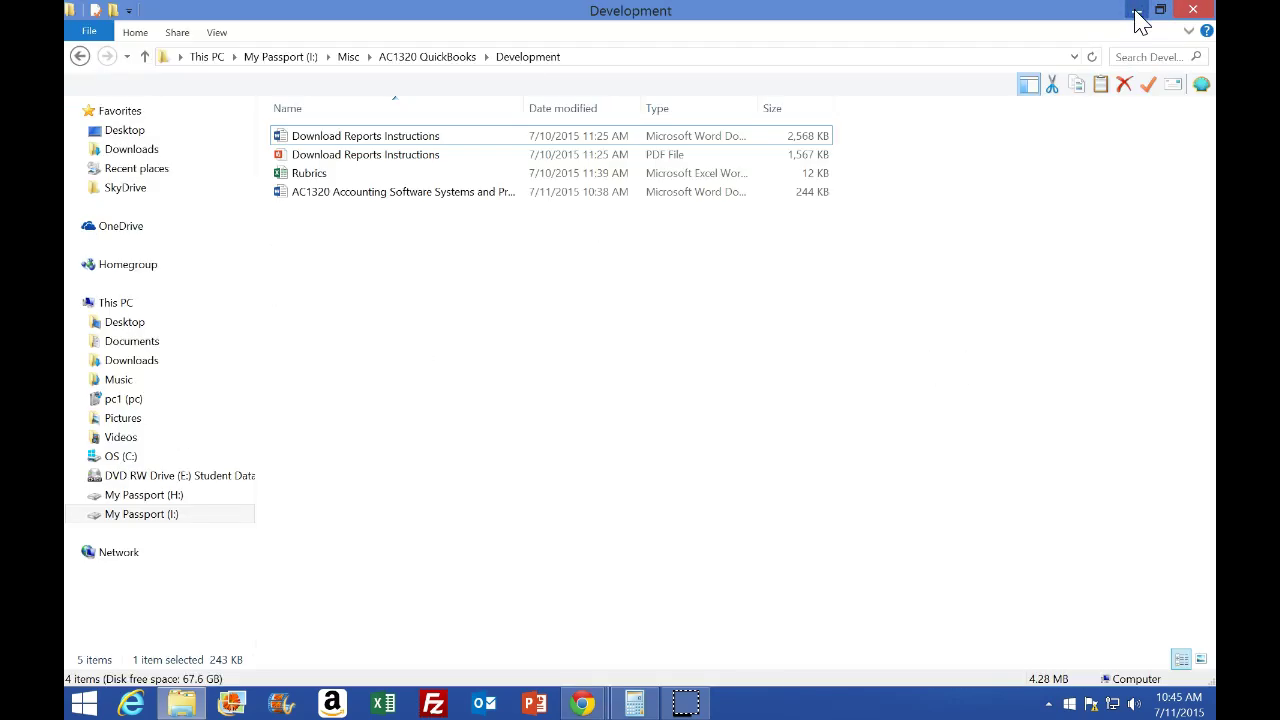
{"action": "left_click", "coordinate": [1136, 12]}
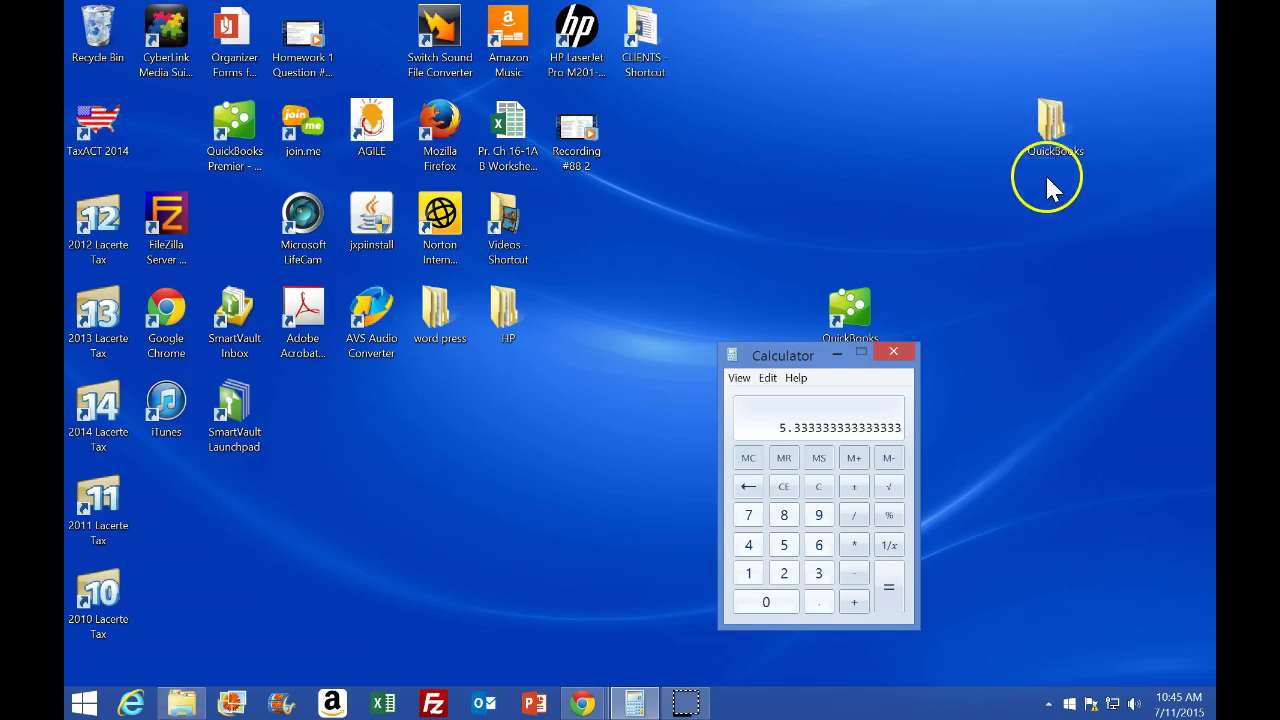
Step: Look up the Larry's Landscaping & Garden Supply Basic file in the desktop's QuickBooks Data Files folder, and close the folder
{"action": "left_click", "coordinate": [1050, 130]}
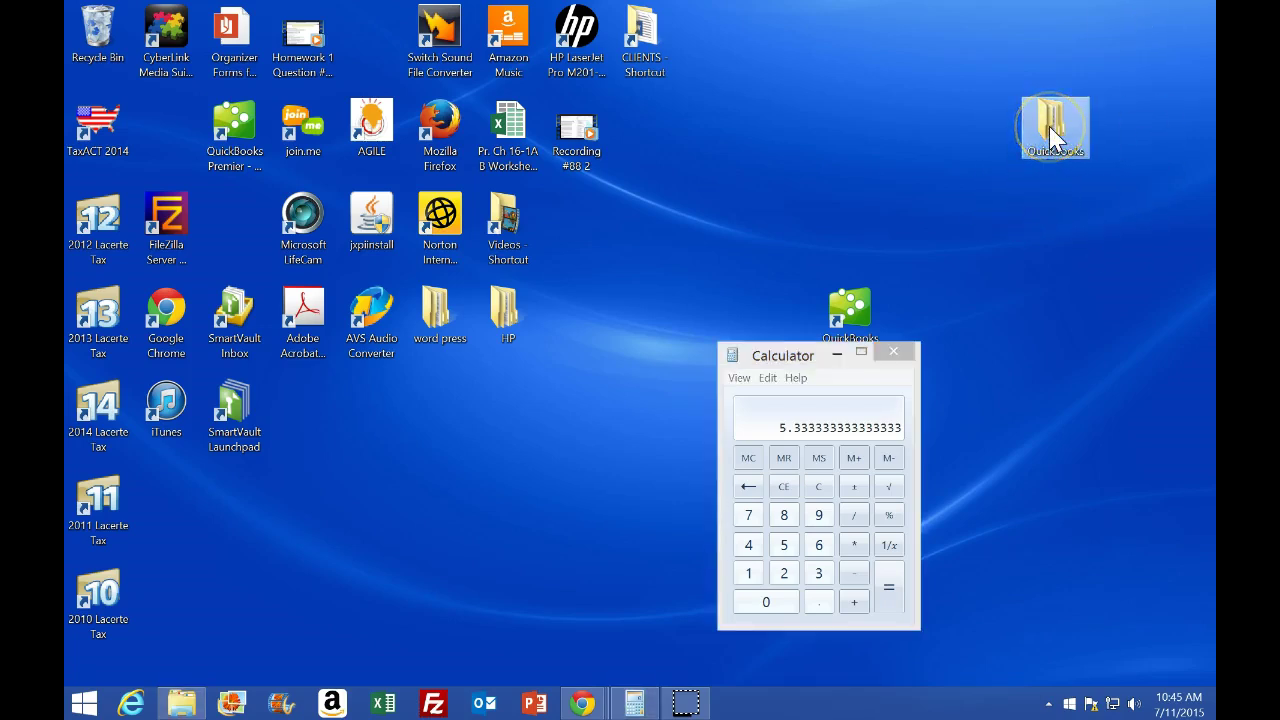
{"action": "double_click", "coordinate": [1052, 140]}
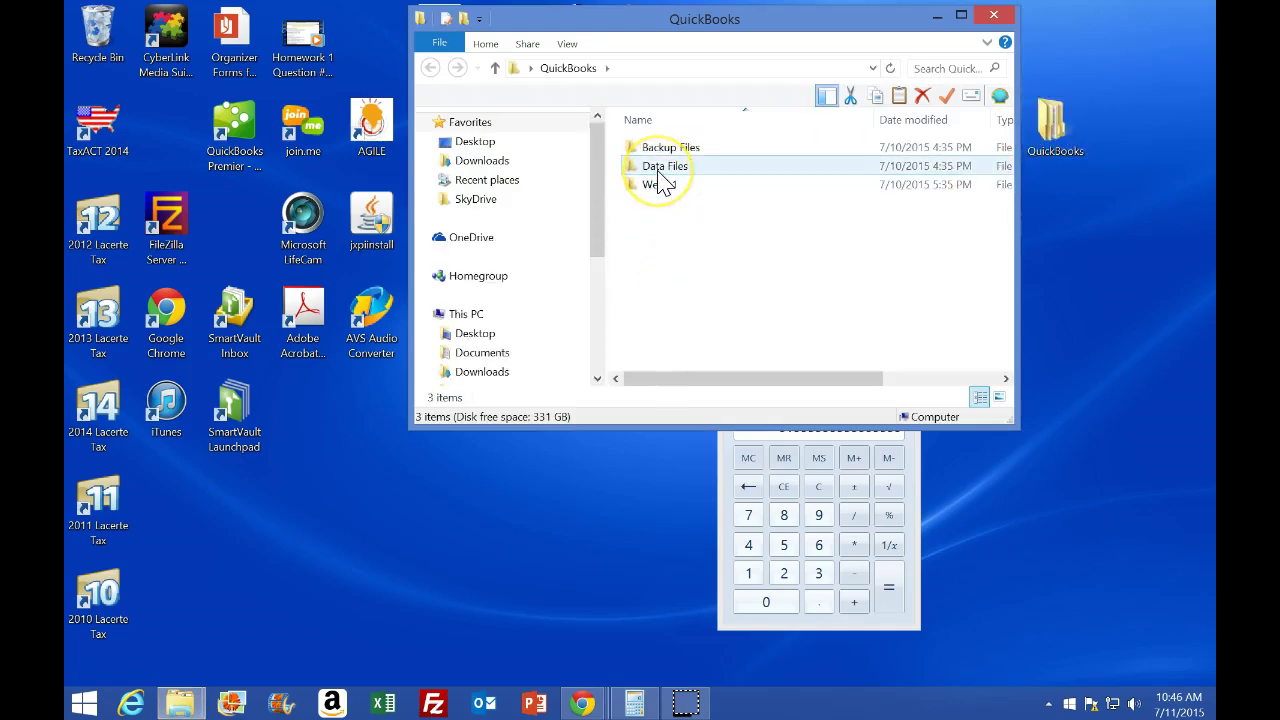
{"action": "double_click", "coordinate": [658, 168]}
{"action": "left_click", "coordinate": [658, 224]}
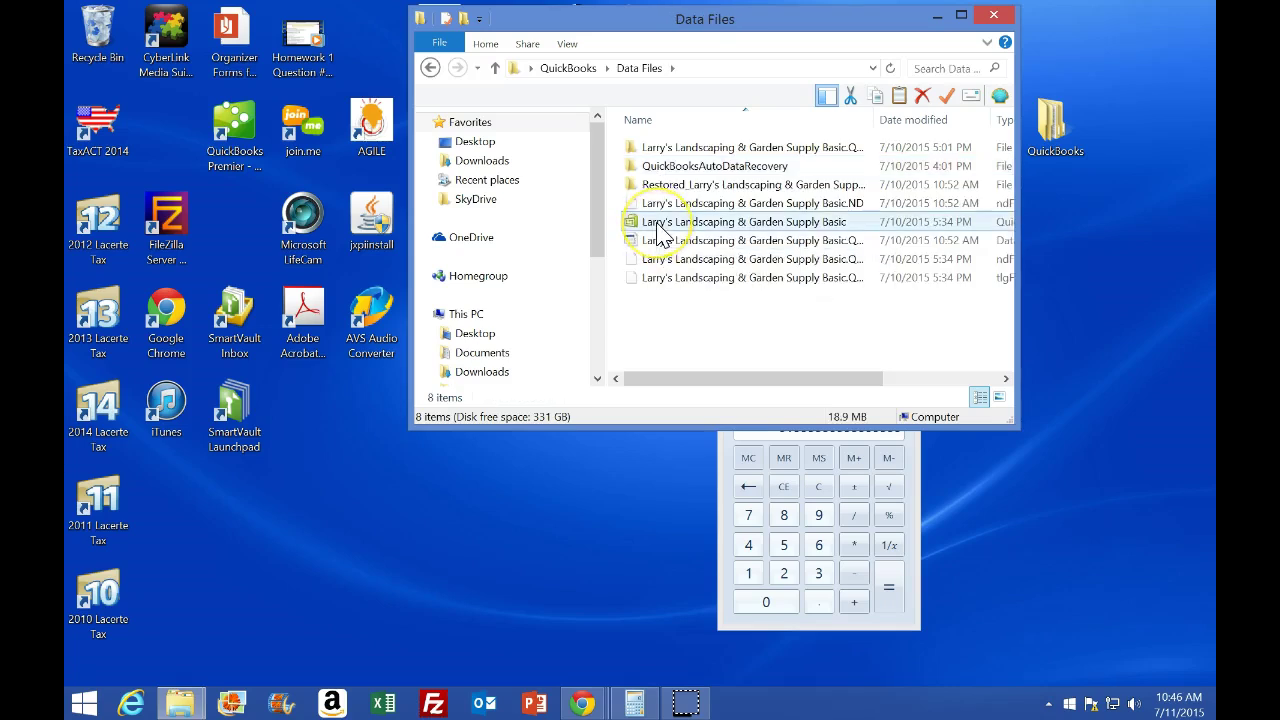
{"action": "left_click", "coordinate": [993, 15]}
Step: Close the calculator and launch QuickBooks Pro 2014 from the desktop in a maximized window
{"action": "left_click", "coordinate": [900, 349]}
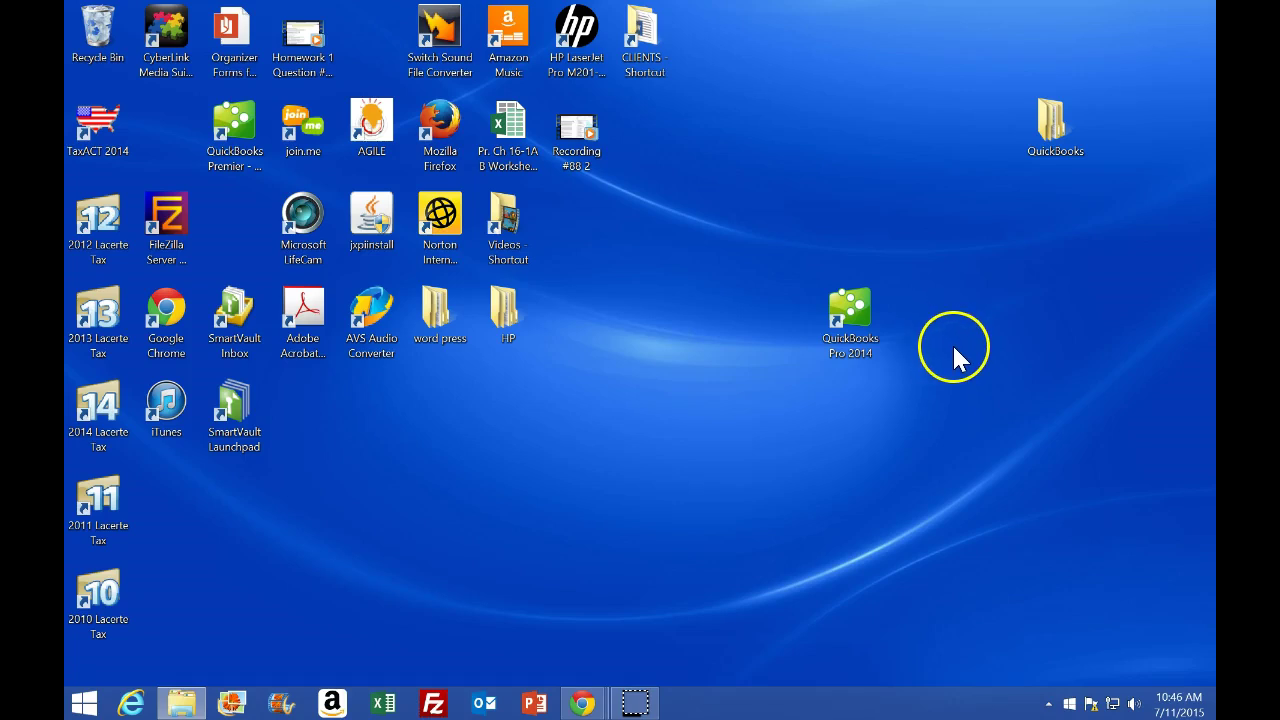
{"action": "left_click", "coordinate": [855, 312]}
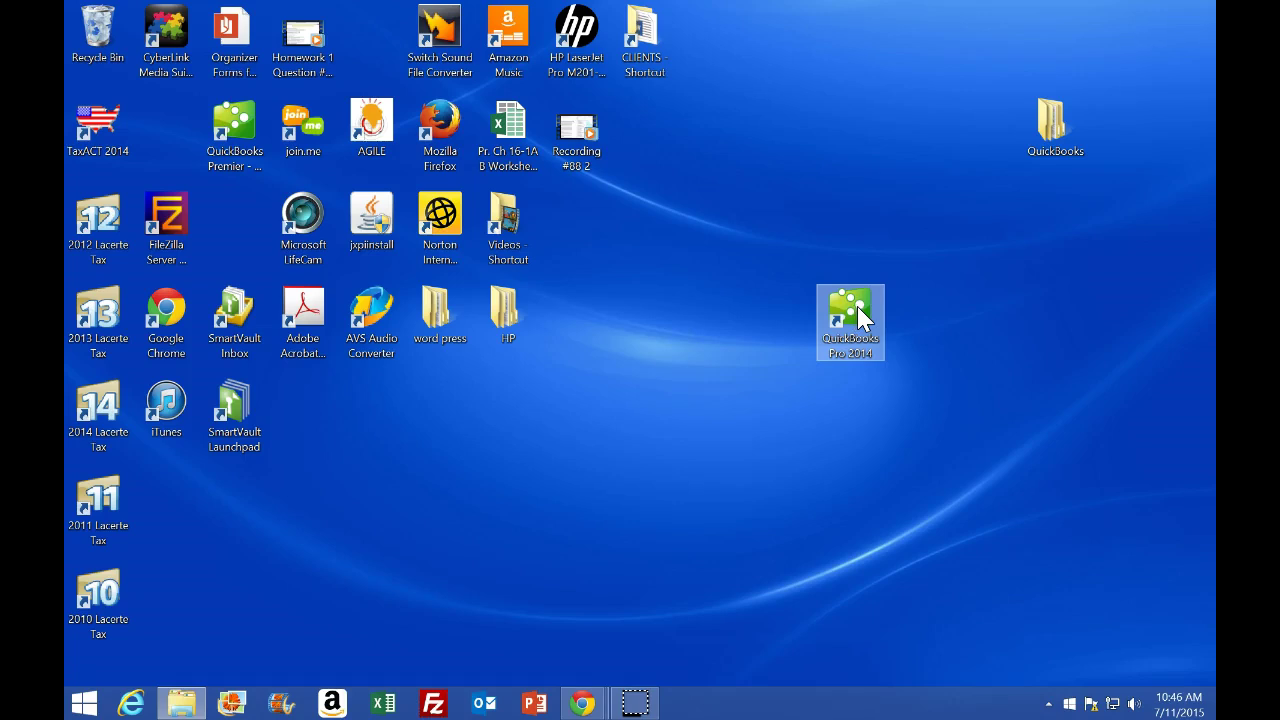
{"action": "double_click", "coordinate": [859, 306]}
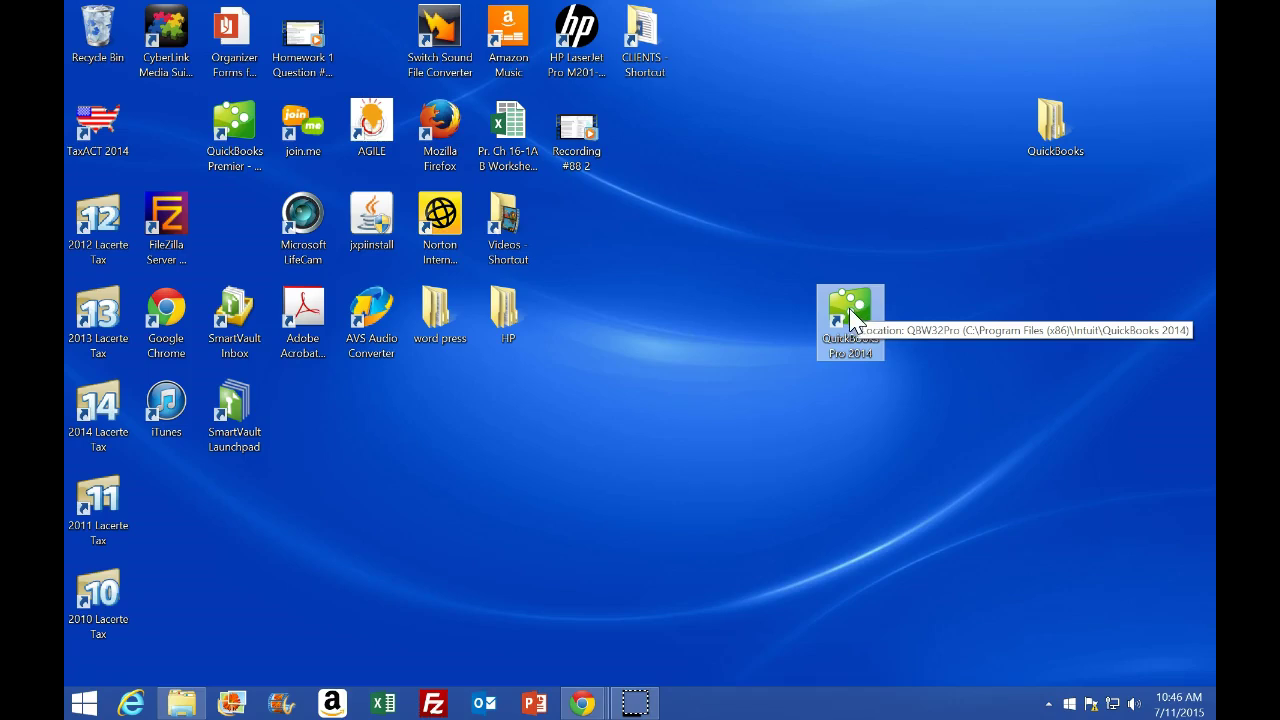
{"action": "double_click", "coordinate": [848, 310]}
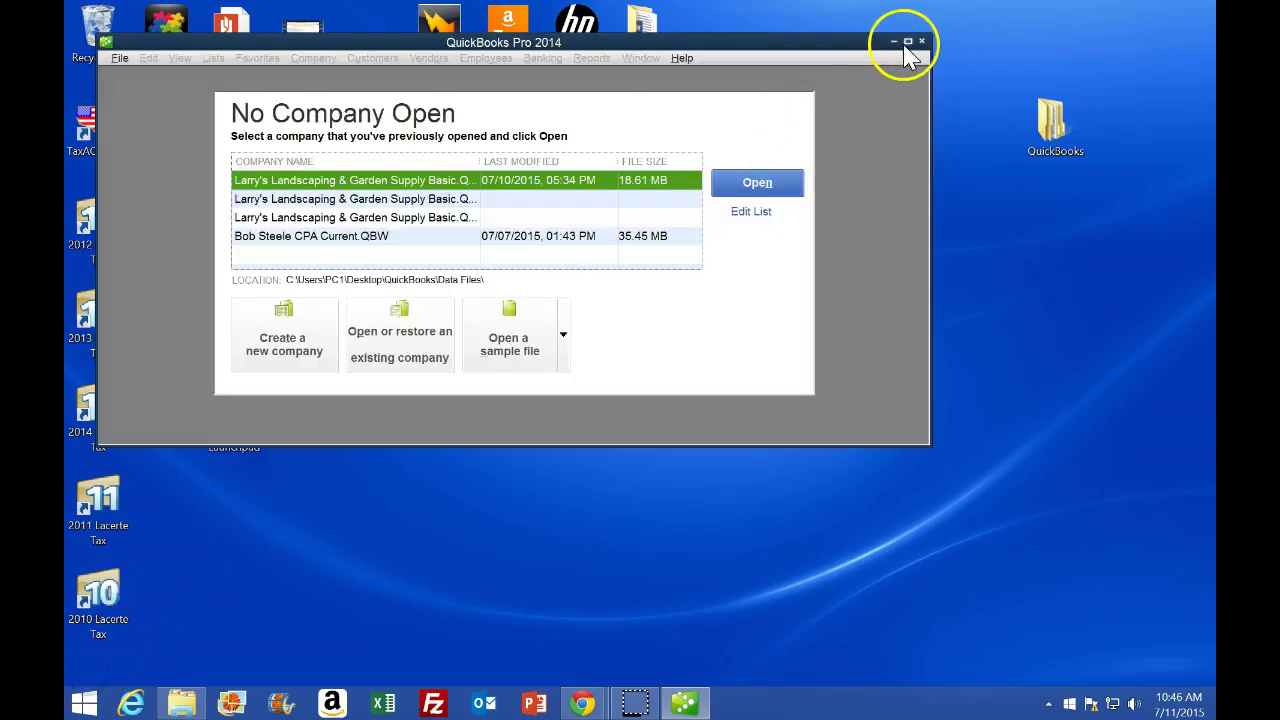
{"action": "left_click", "coordinate": [907, 42]}
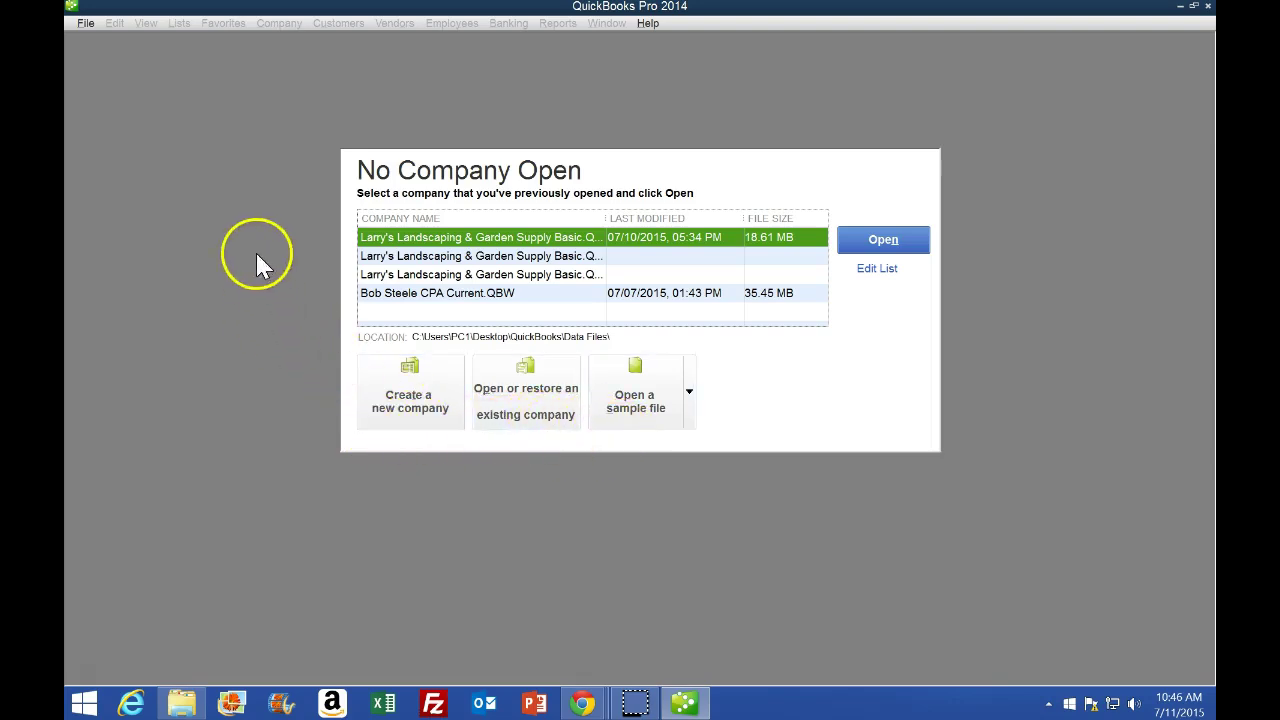
Step: Open the company file Larry's Landscaping & Garden Supply Basic from the Data Files folder inside the desktop's QuickBooks folder
{"action": "left_click", "coordinate": [84, 26]}
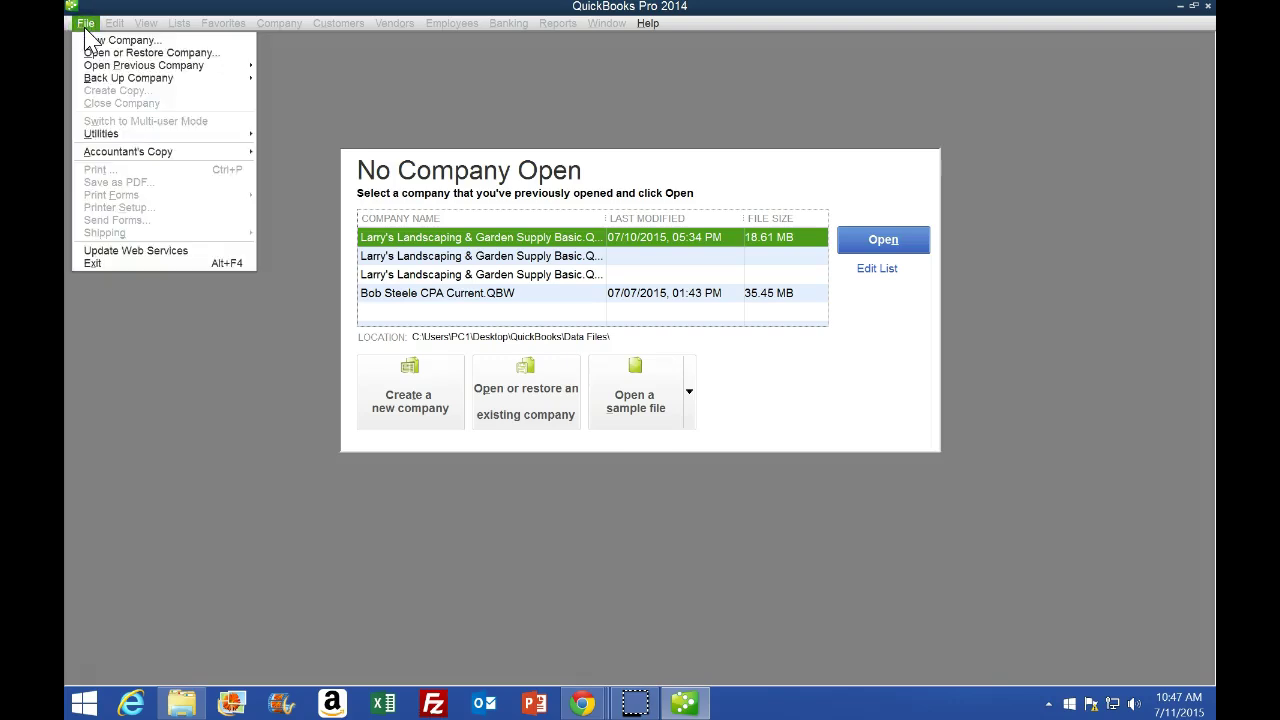
{"action": "left_click", "coordinate": [207, 54]}
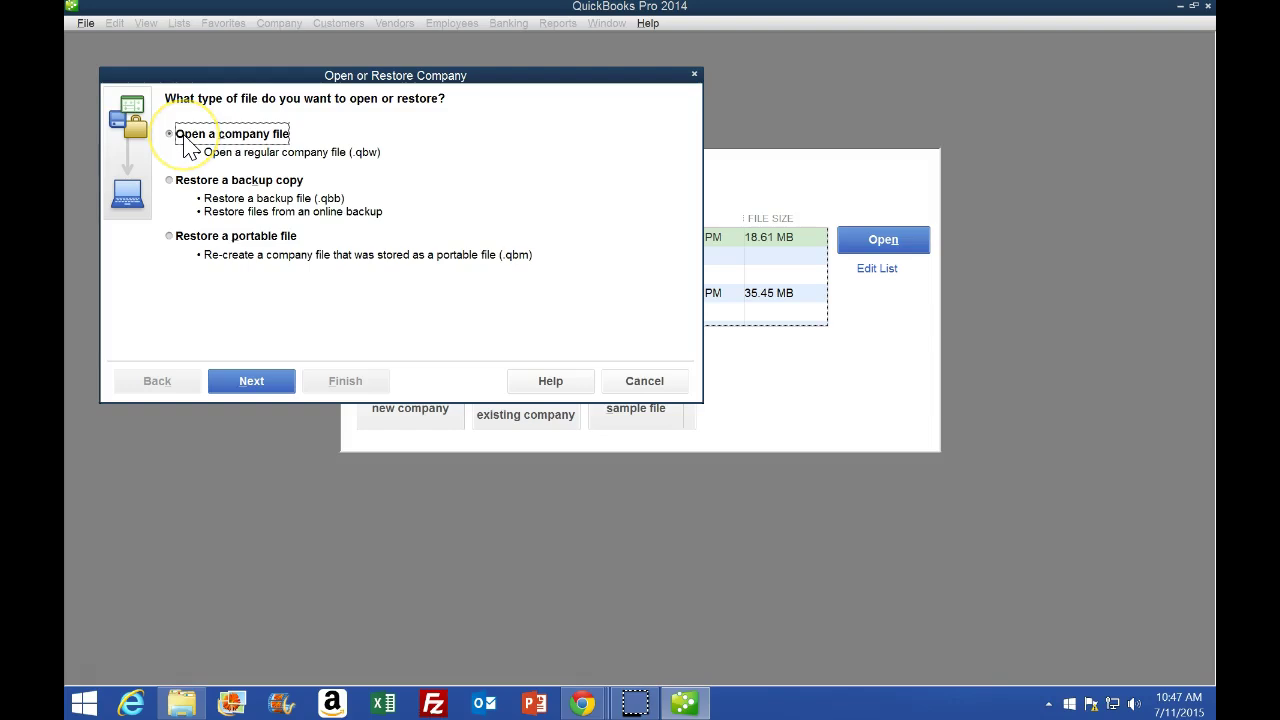
{"action": "left_click", "coordinate": [255, 387]}
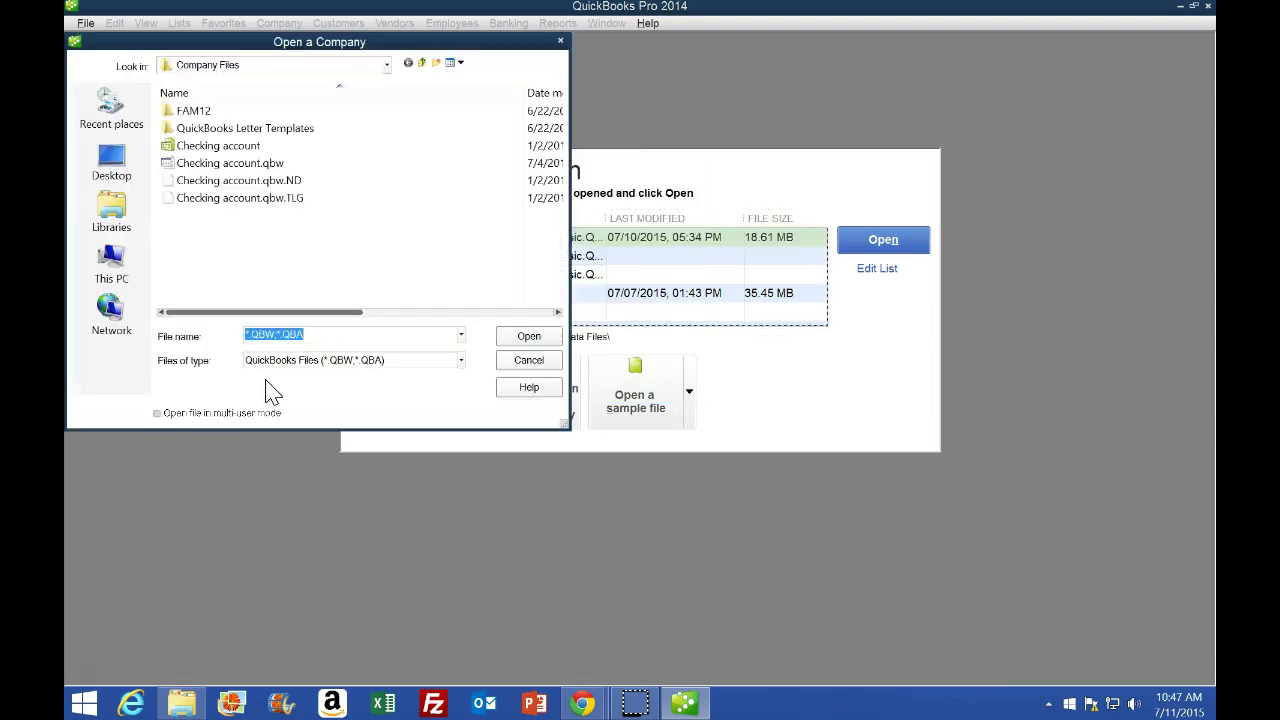
{"action": "left_click", "coordinate": [118, 168]}
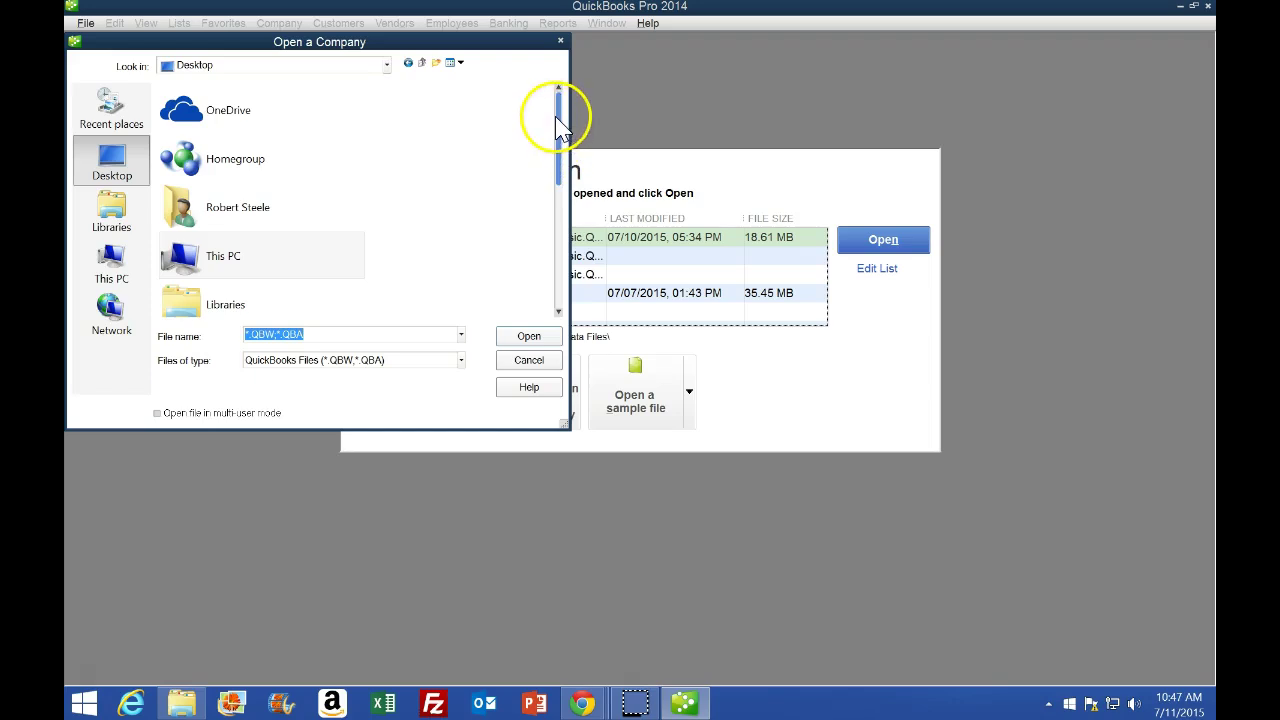
{"action": "left_click_drag", "start_coordinate": [560, 120], "coordinate": [563, 210]}
{"action": "double_click", "coordinate": [214, 202]}
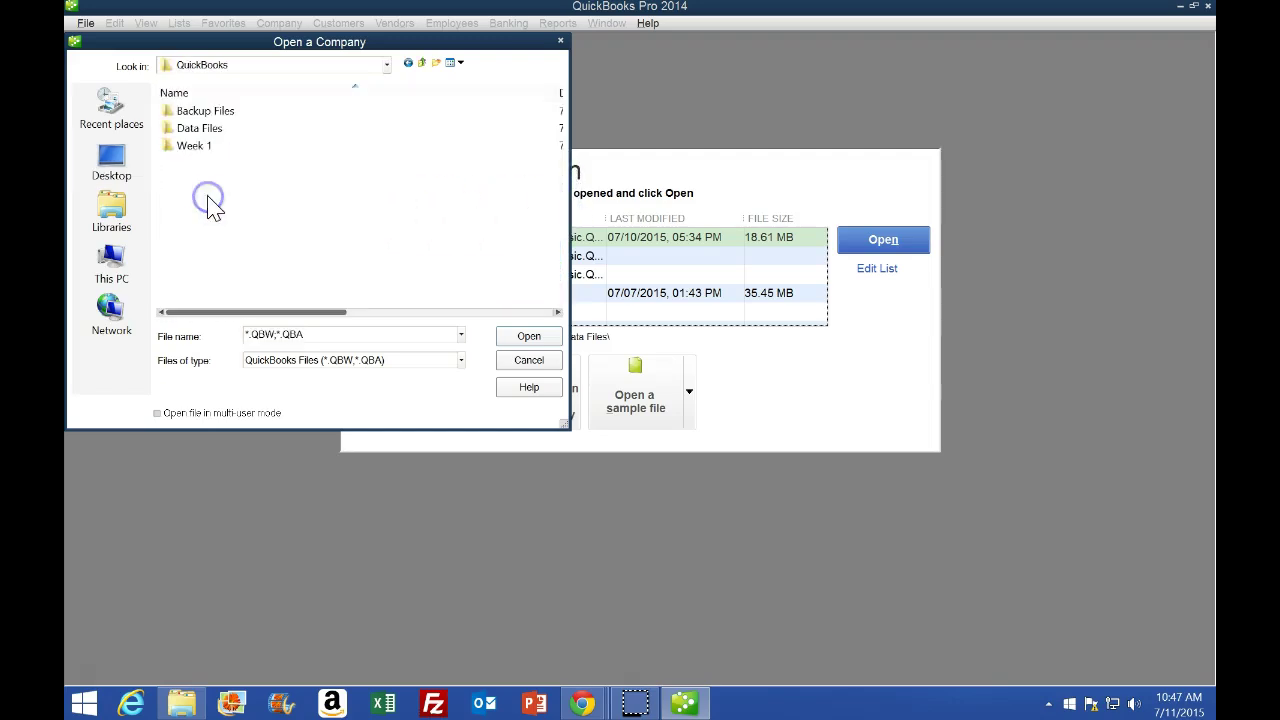
{"action": "double_click", "coordinate": [229, 130]}
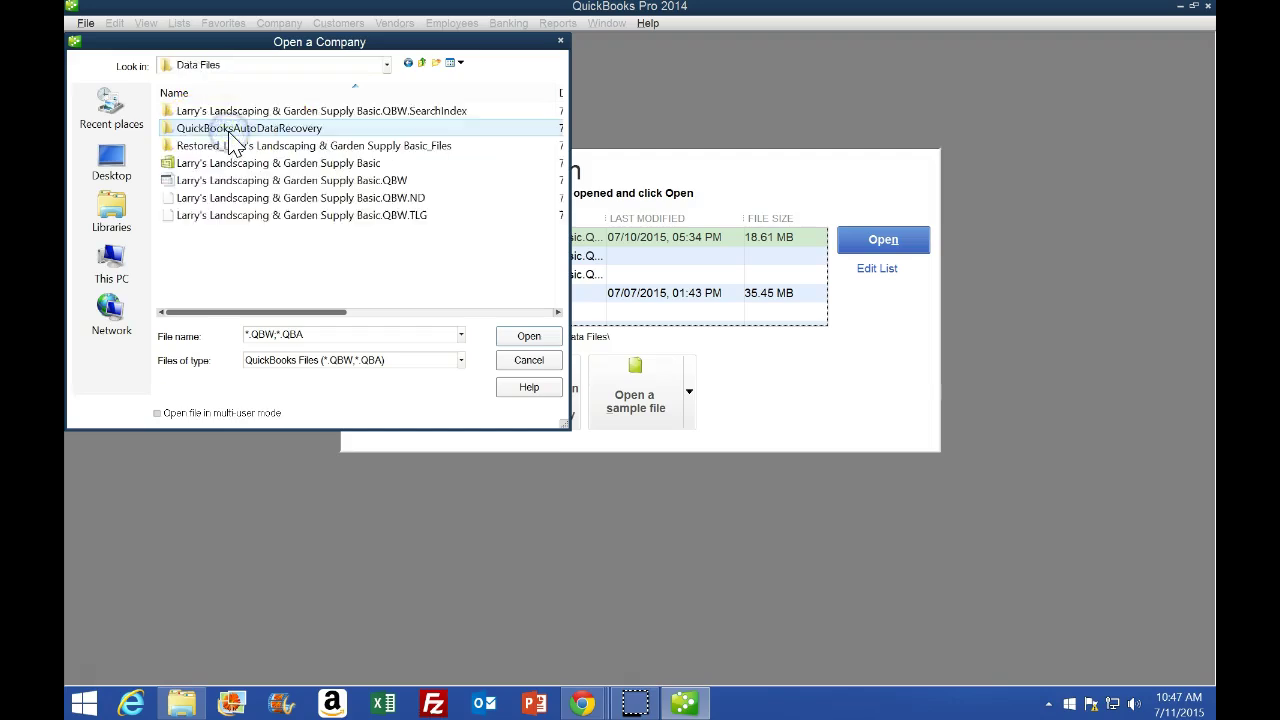
{"action": "left_click", "coordinate": [184, 166]}
{"action": "double_click", "coordinate": [185, 166]}
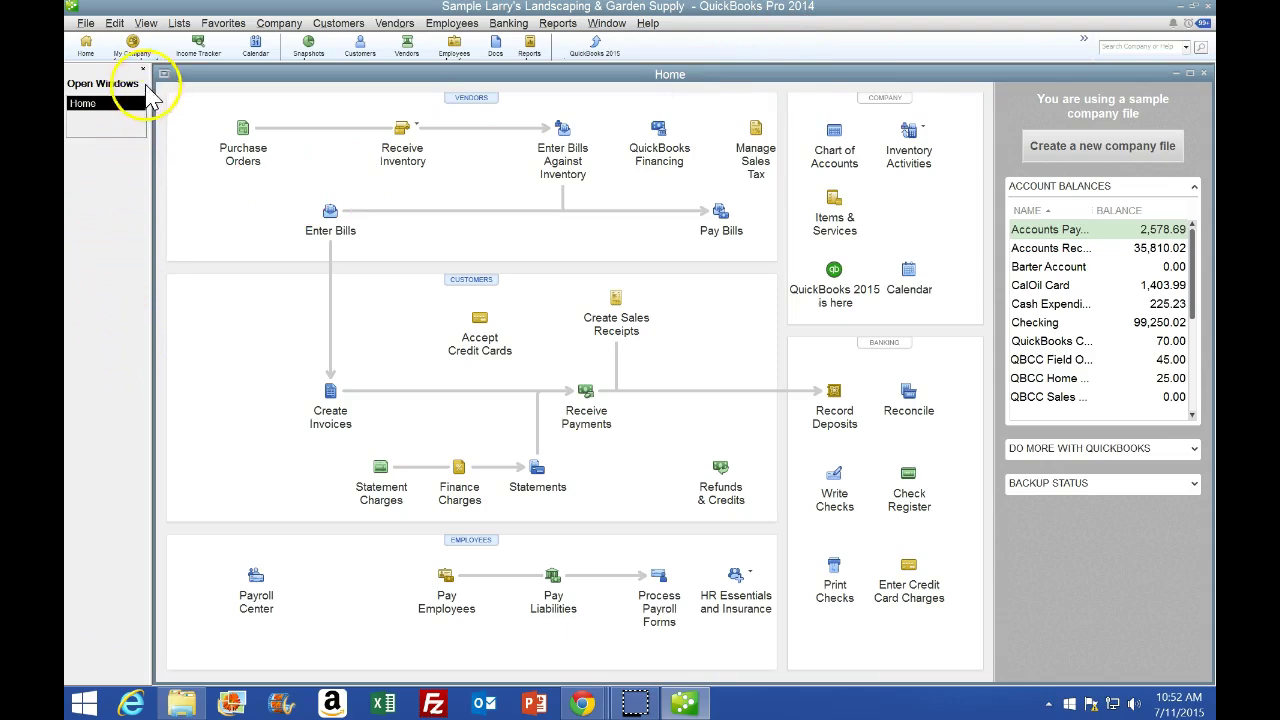
{"action": "left_click", "coordinate": [143, 24]}
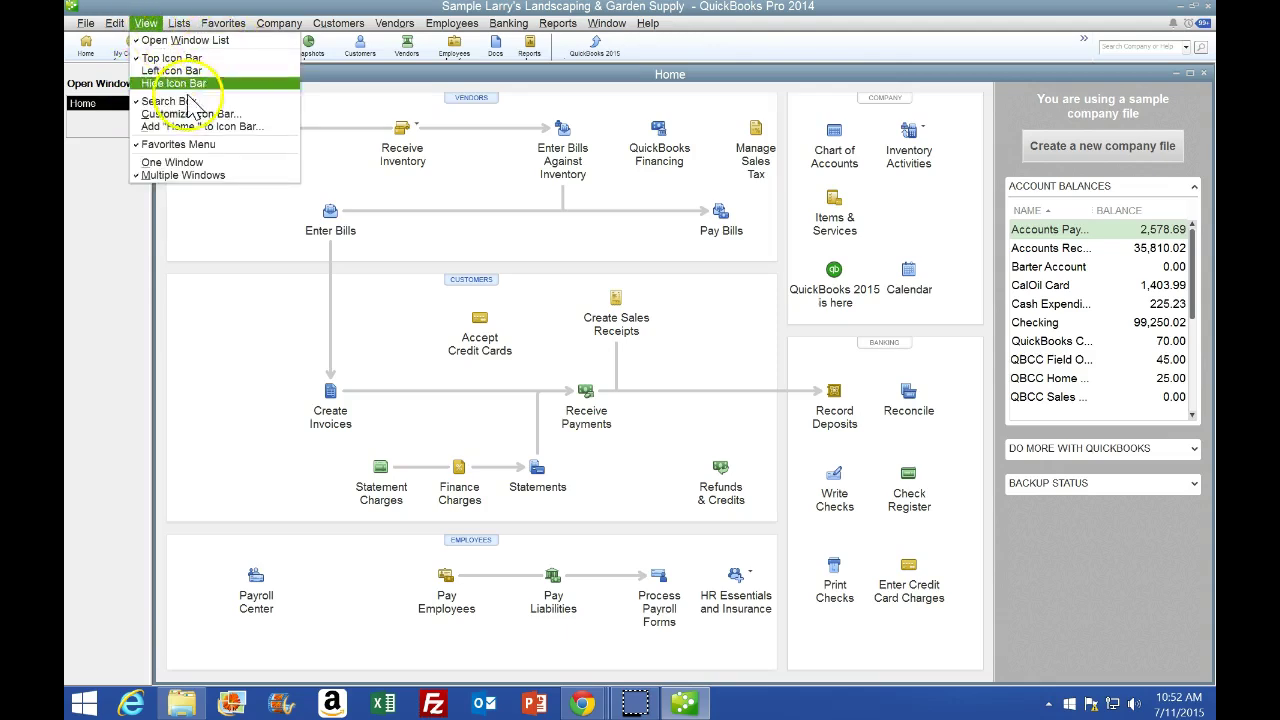
{"action": "left_click", "coordinate": [99, 216]}
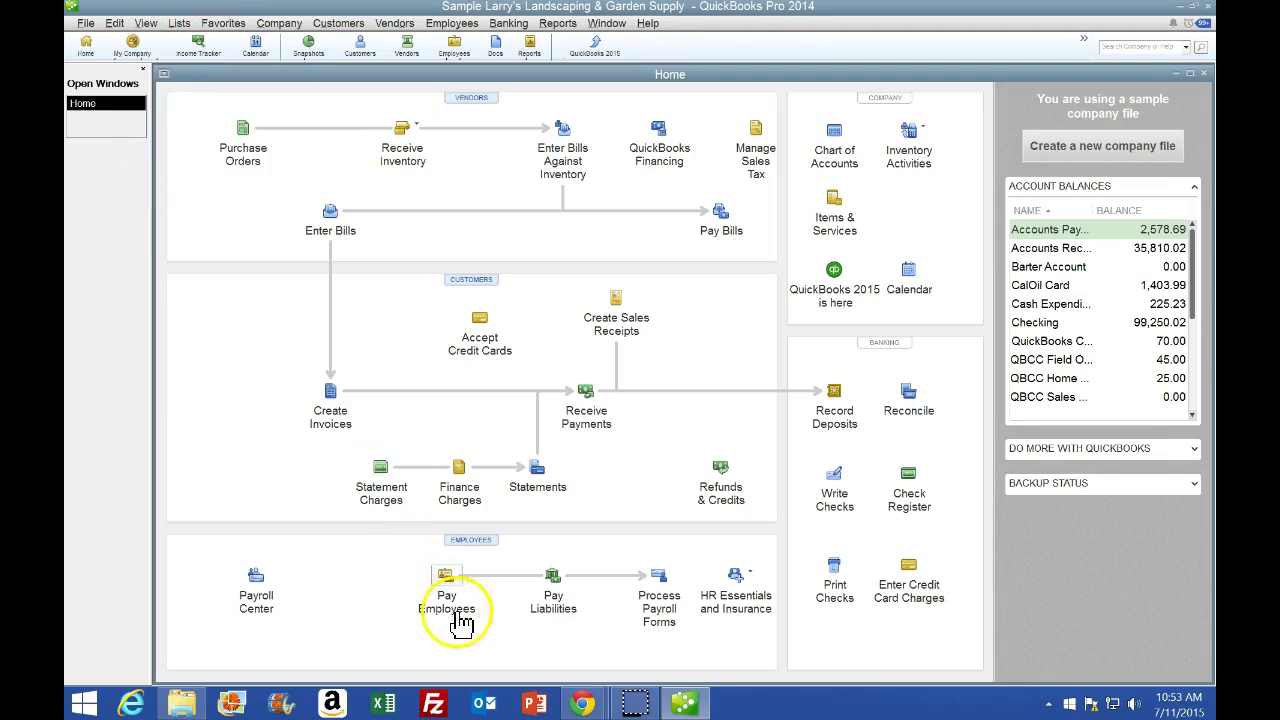
Step: Switch to the QuickBooks e-book in Chrome and read the enlarged Standard Balance Sheet report instructions
{"action": "mouse_move", "coordinate": [575, 702]}
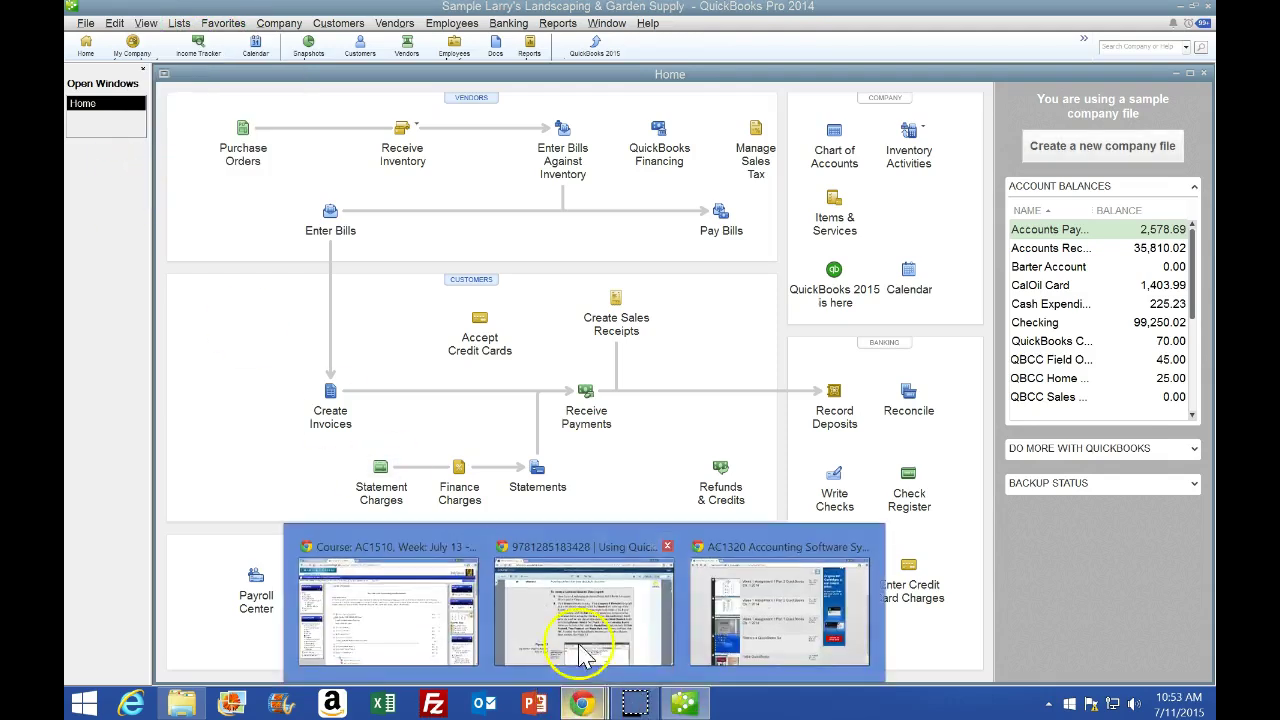
{"action": "left_click", "coordinate": [571, 655]}
{"action": "scroll", "coordinate": [380, 410], "scroll_direction": "down", "scroll_amount": 1}
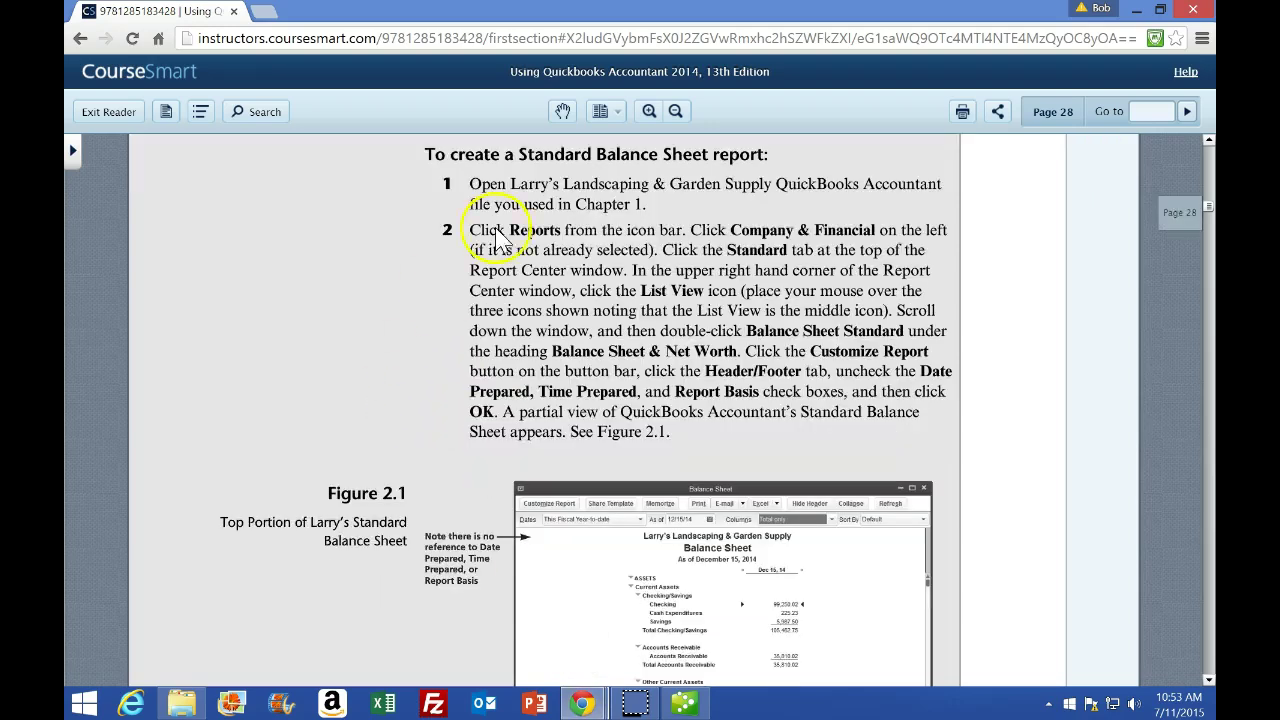
{"action": "left_click", "coordinate": [644, 113]}
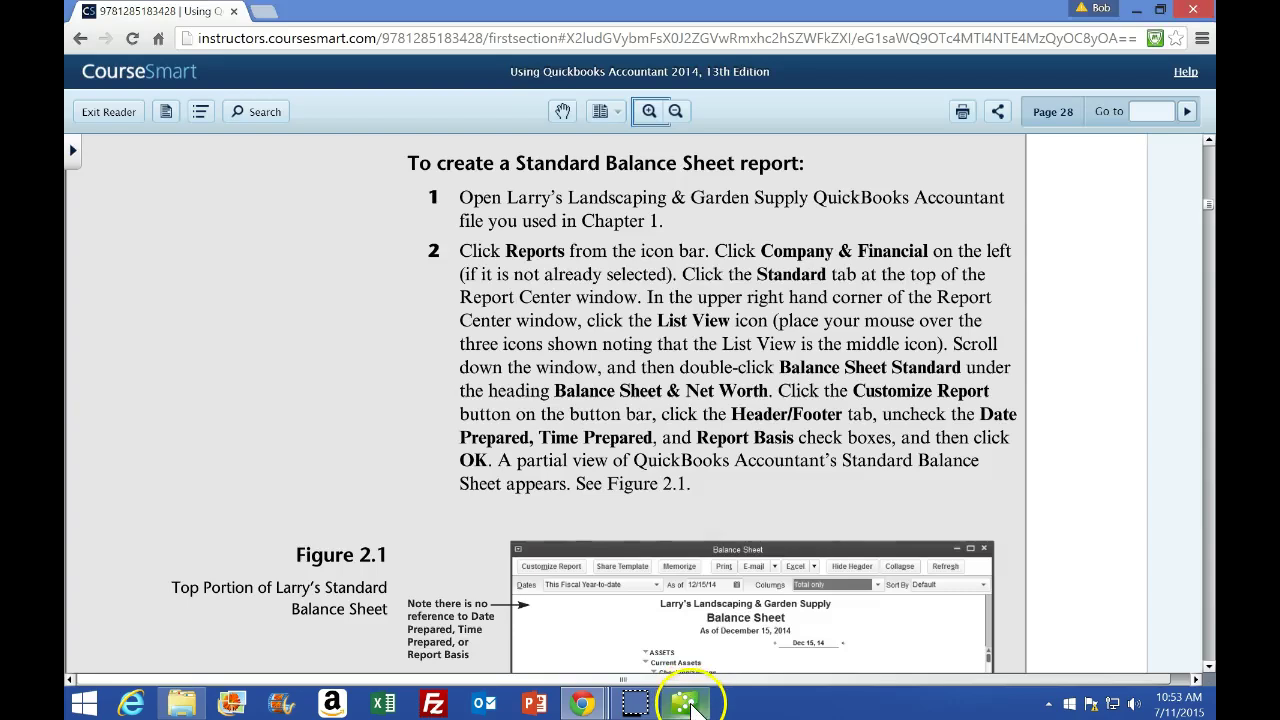
Step: Switch back to QuickBooks and open the Report Center in a maximized window
{"action": "left_click", "coordinate": [684, 703]}
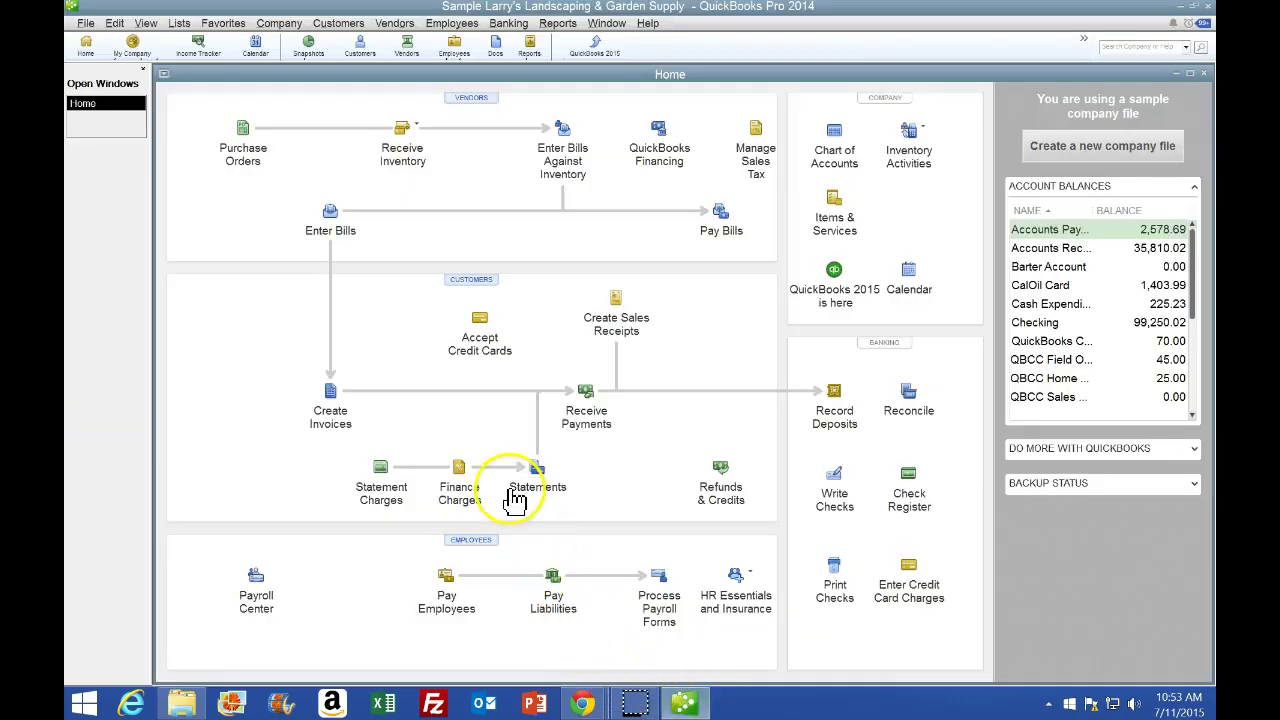
{"action": "left_click", "coordinate": [533, 57]}
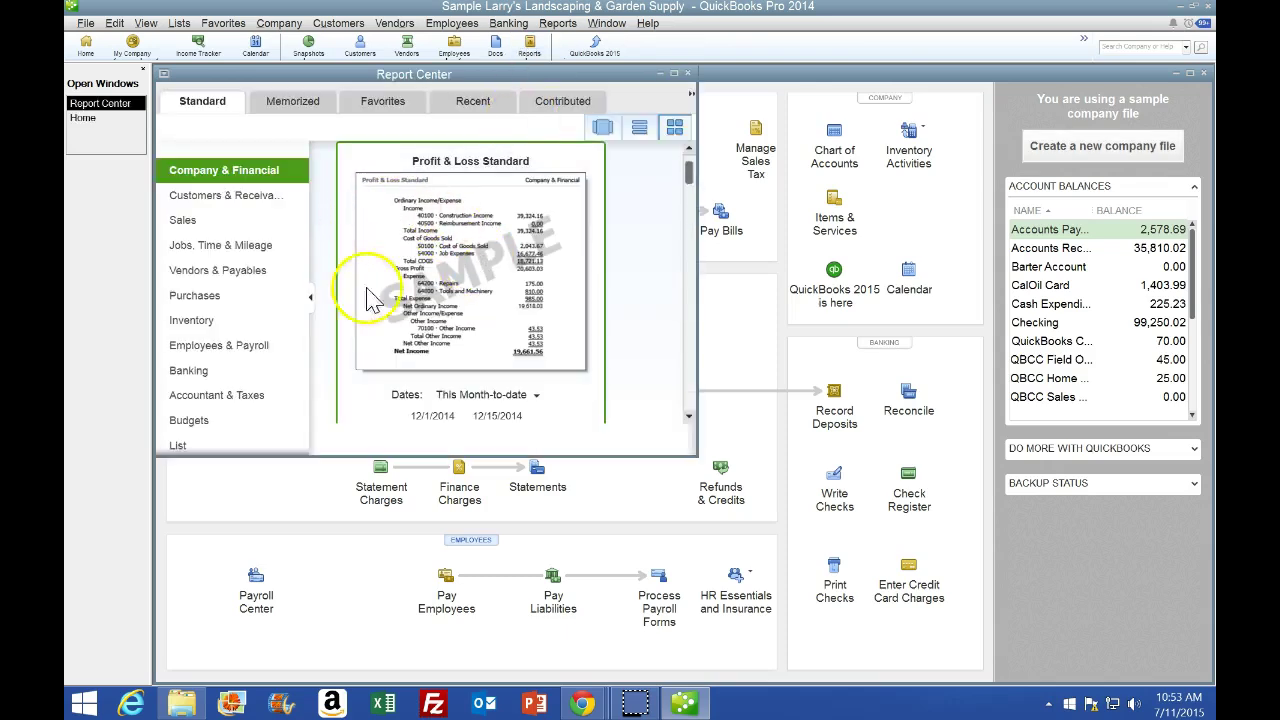
{"action": "left_click", "coordinate": [673, 74]}
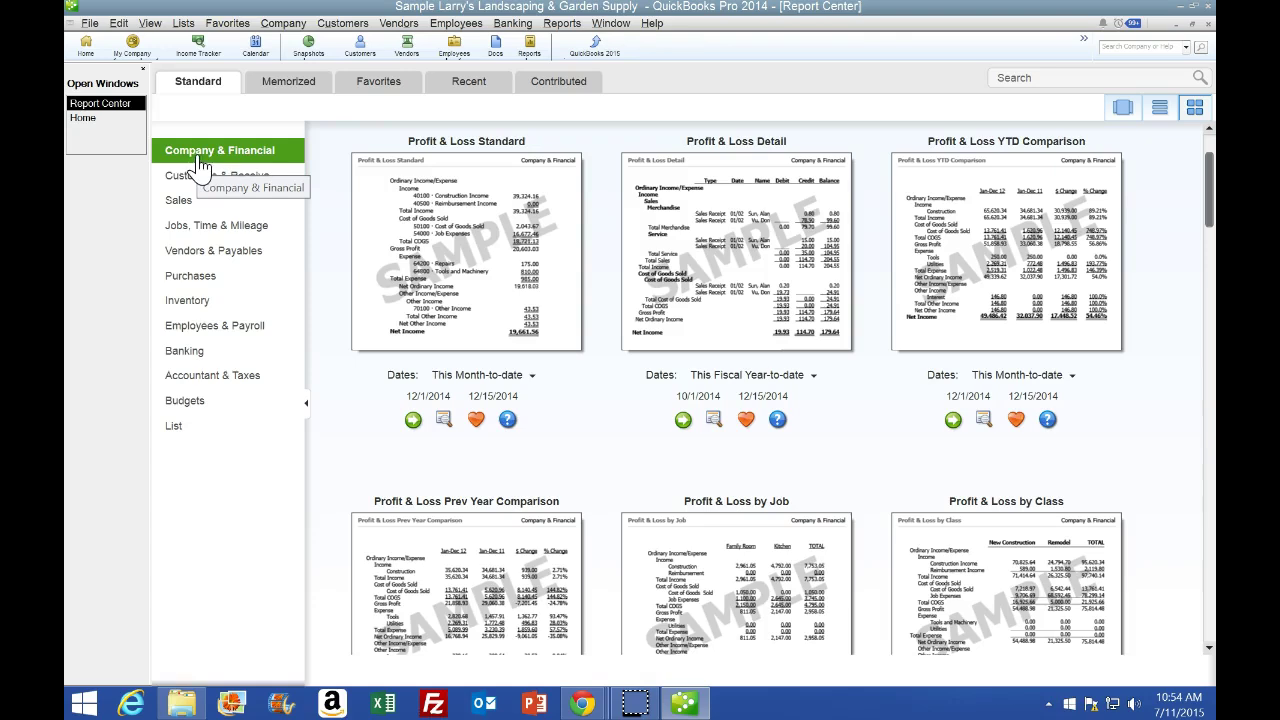
Step: Check the favorite reports in the Report Center and return to the Standard reports
{"action": "left_click", "coordinate": [190, 98]}
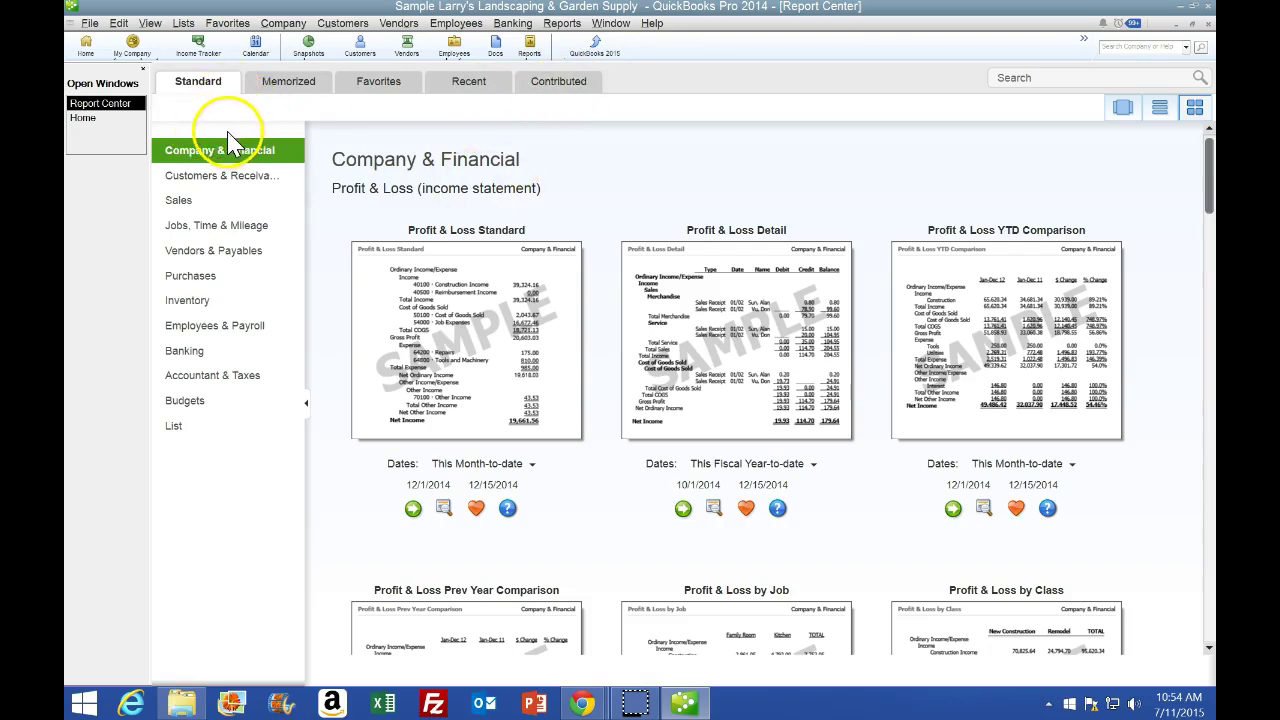
{"action": "left_click", "coordinate": [378, 95]}
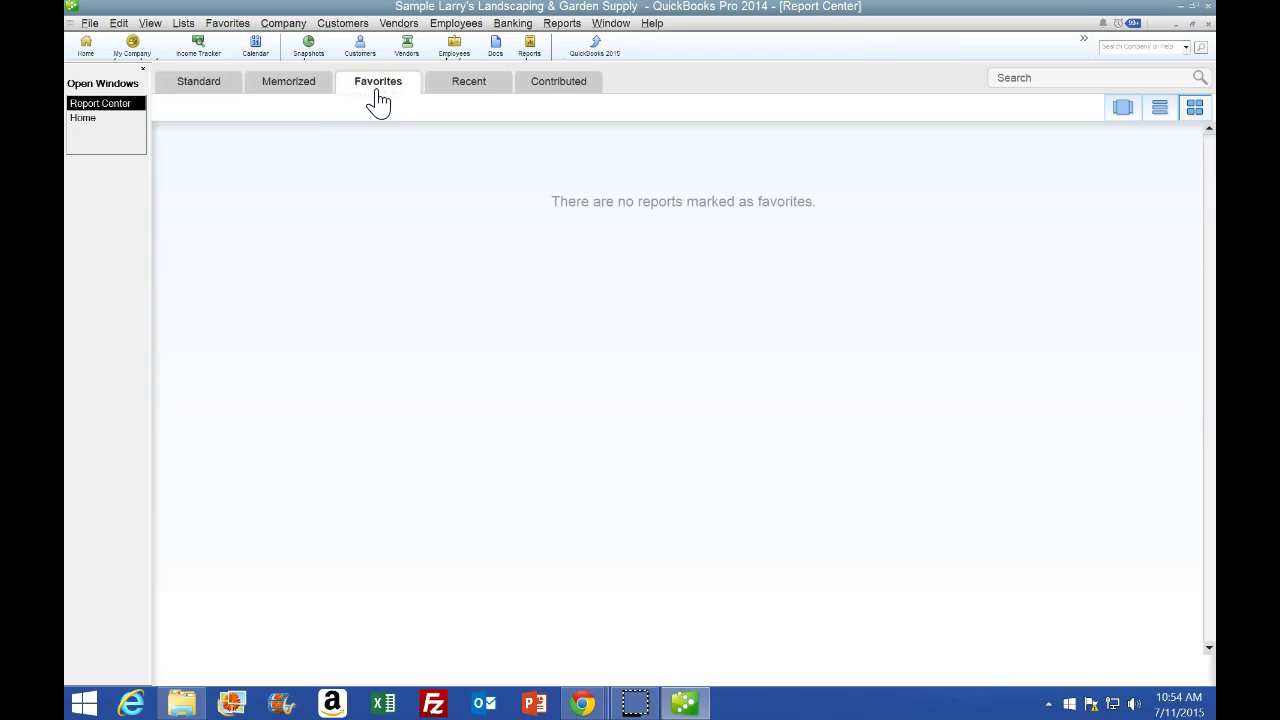
{"action": "left_click", "coordinate": [212, 97]}
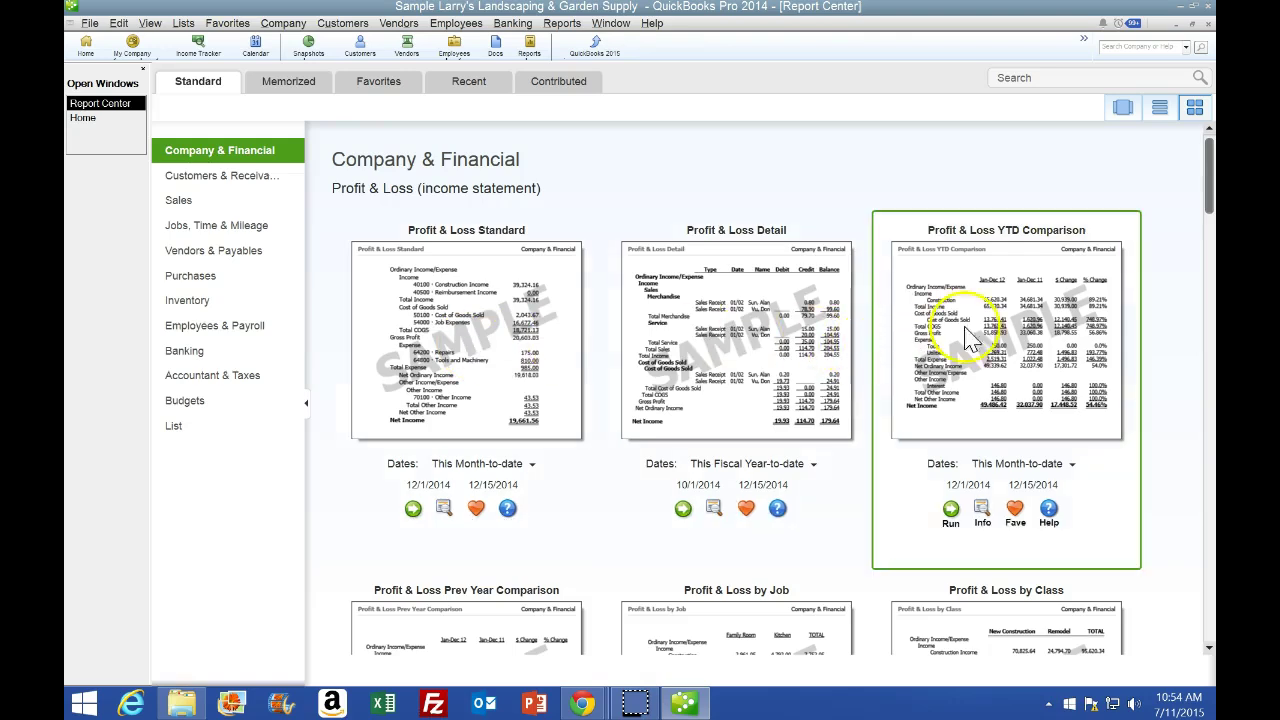
Step: Show the Company & Financial reports in List View and find the Balance Sheet & Net Worth section
{"action": "left_click", "coordinate": [1160, 112]}
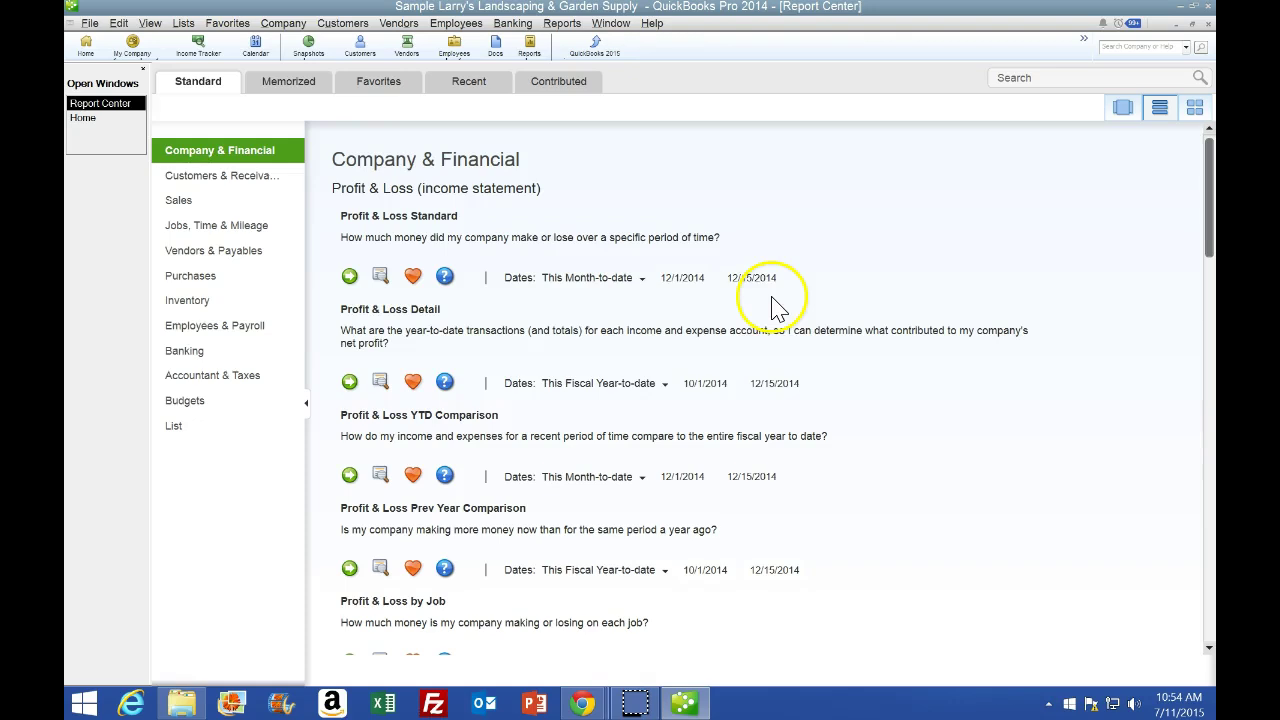
{"action": "scroll", "coordinate": [770, 312], "scroll_direction": "down", "scroll_amount": 5}
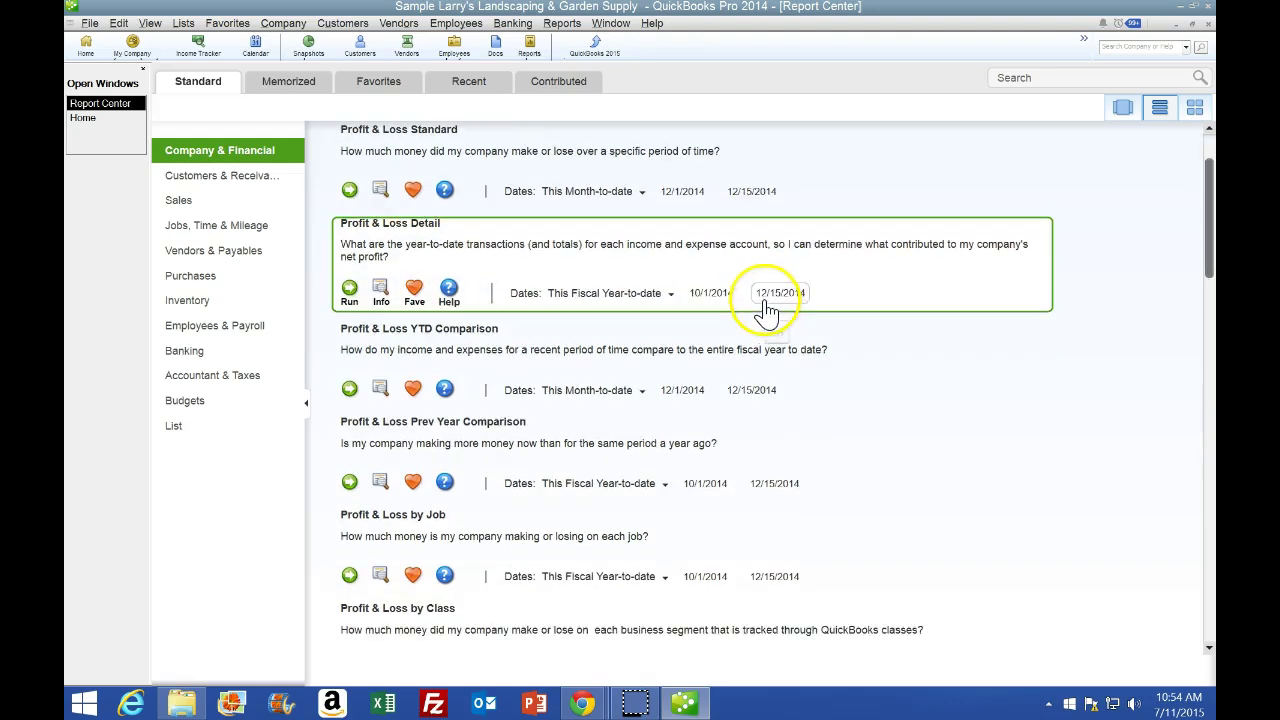
{"action": "scroll", "coordinate": [767, 312], "scroll_direction": "down", "scroll_amount": 2}
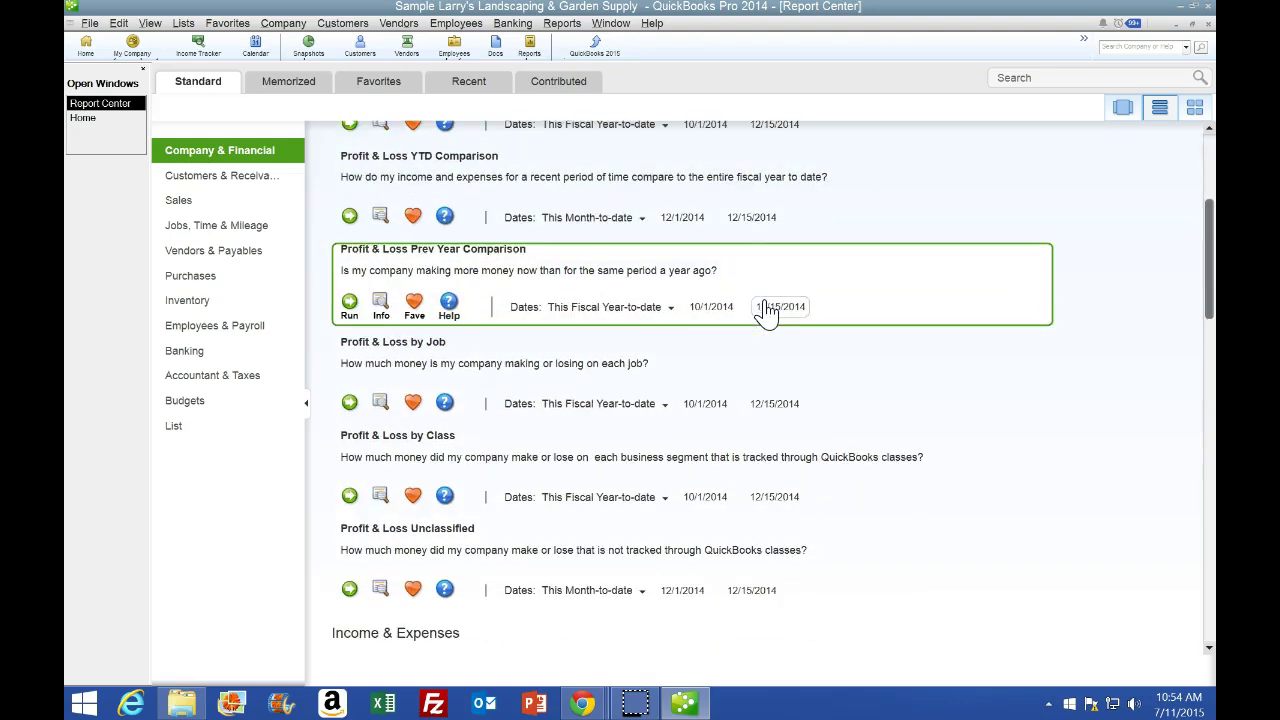
{"action": "scroll", "coordinate": [767, 312], "scroll_direction": "down", "scroll_amount": 4}
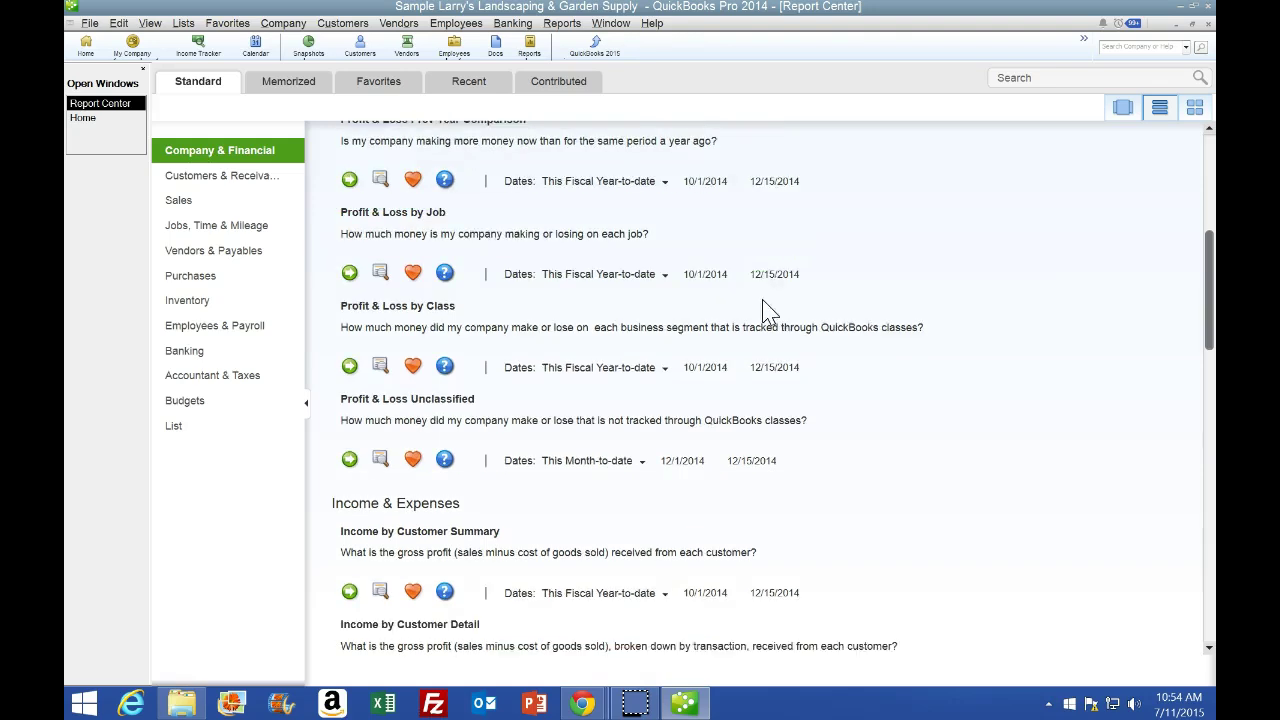
{"action": "left_click", "coordinate": [760, 320]}
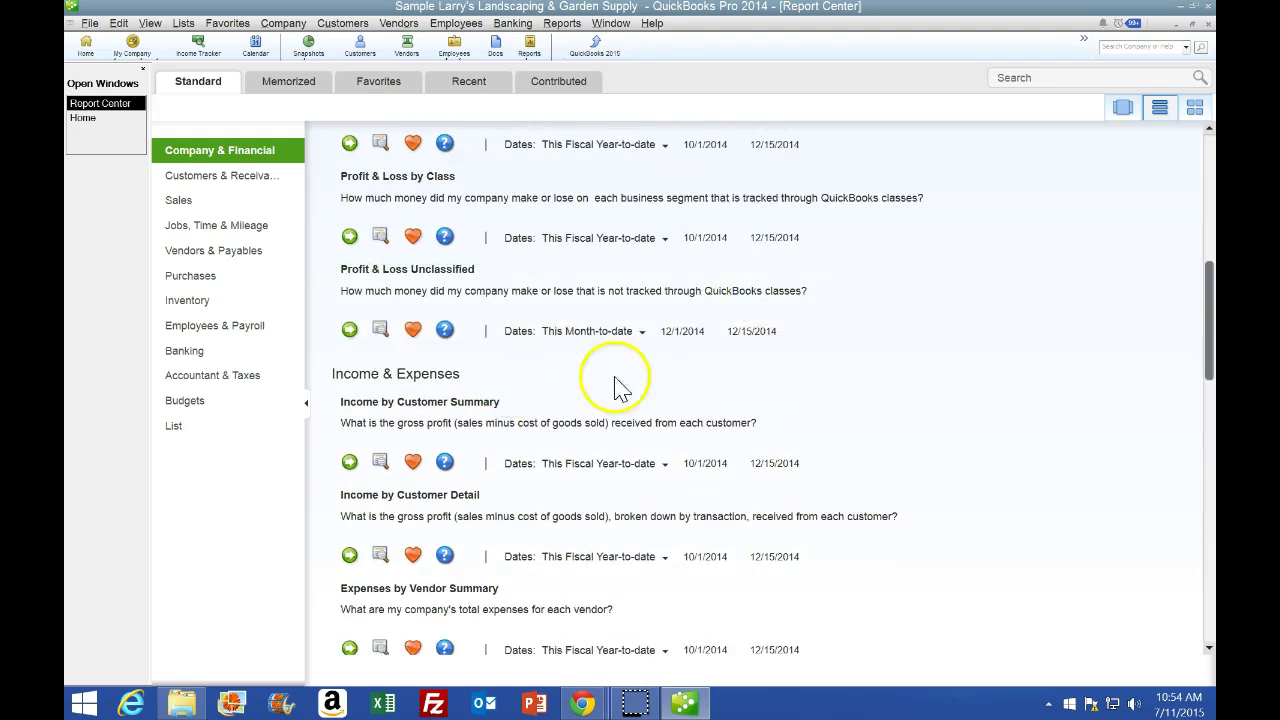
{"action": "scroll", "coordinate": [749, 386], "scroll_direction": "down", "scroll_amount": 3}
{"action": "scroll", "coordinate": [755, 390], "scroll_direction": "down", "scroll_amount": 3}
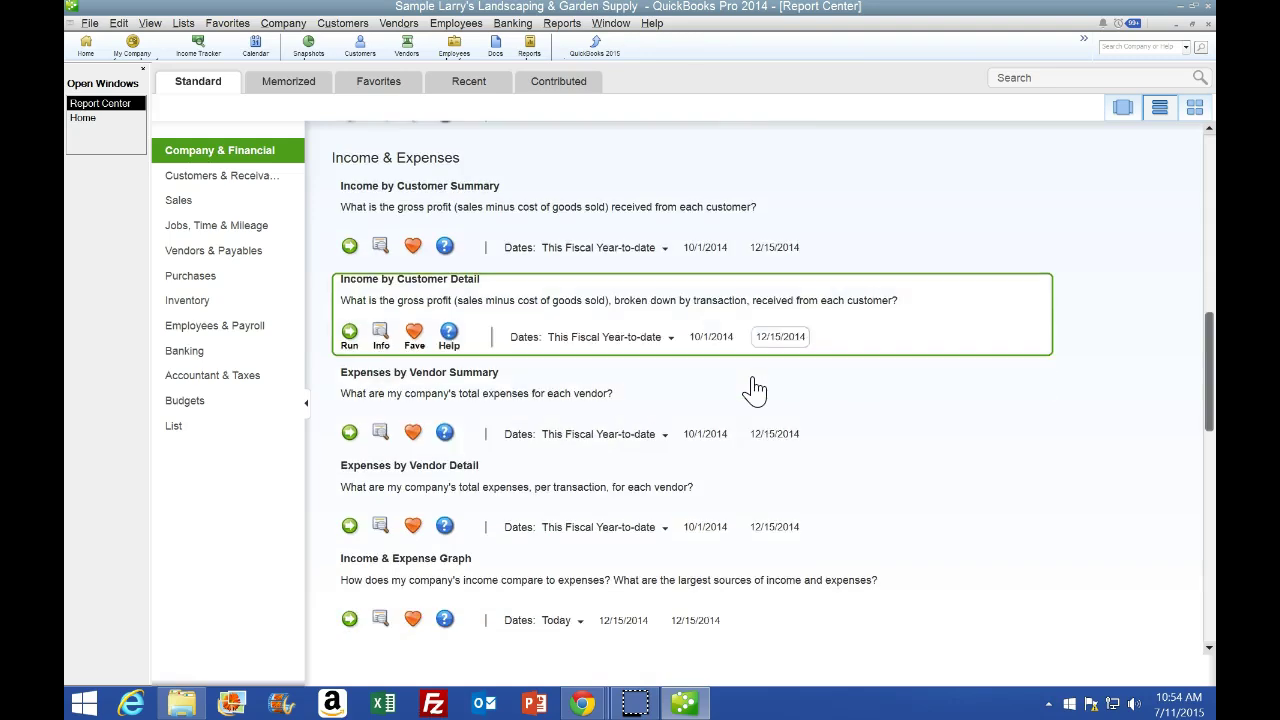
{"action": "scroll", "coordinate": [755, 387], "scroll_direction": "down", "scroll_amount": 6}
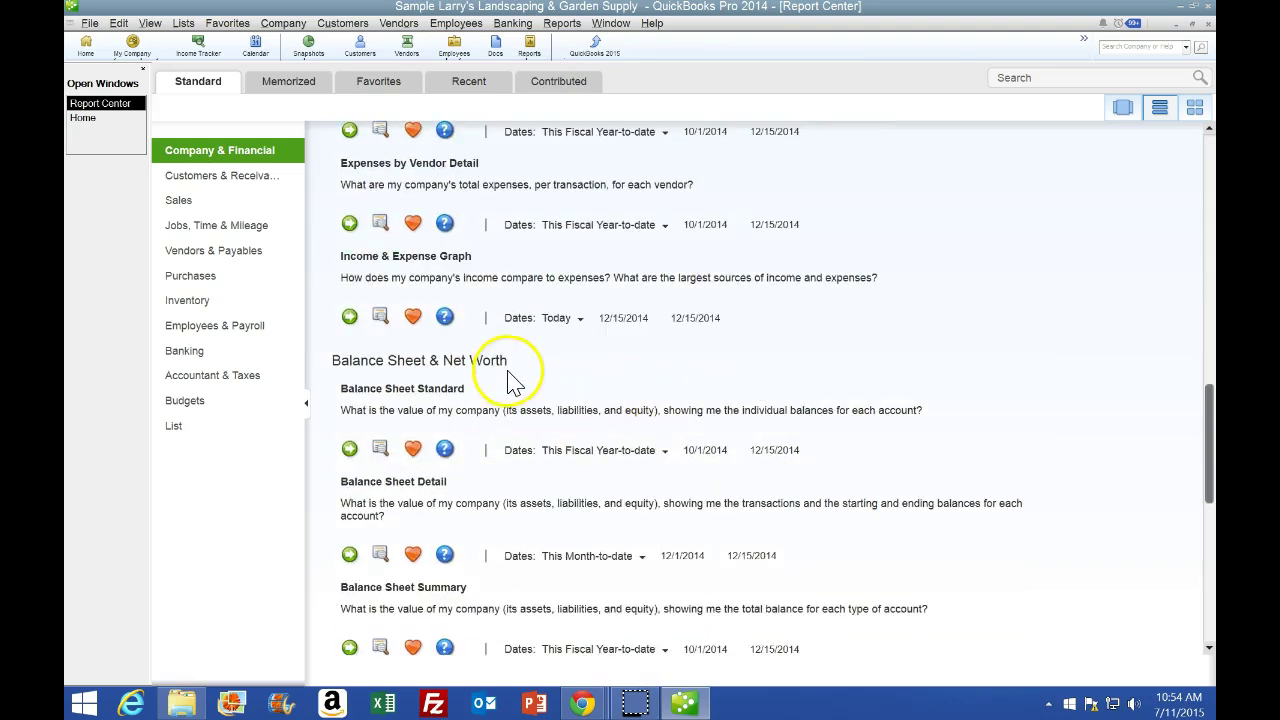
{"action": "scroll", "coordinate": [515, 385], "scroll_direction": "down", "scroll_amount": 1}
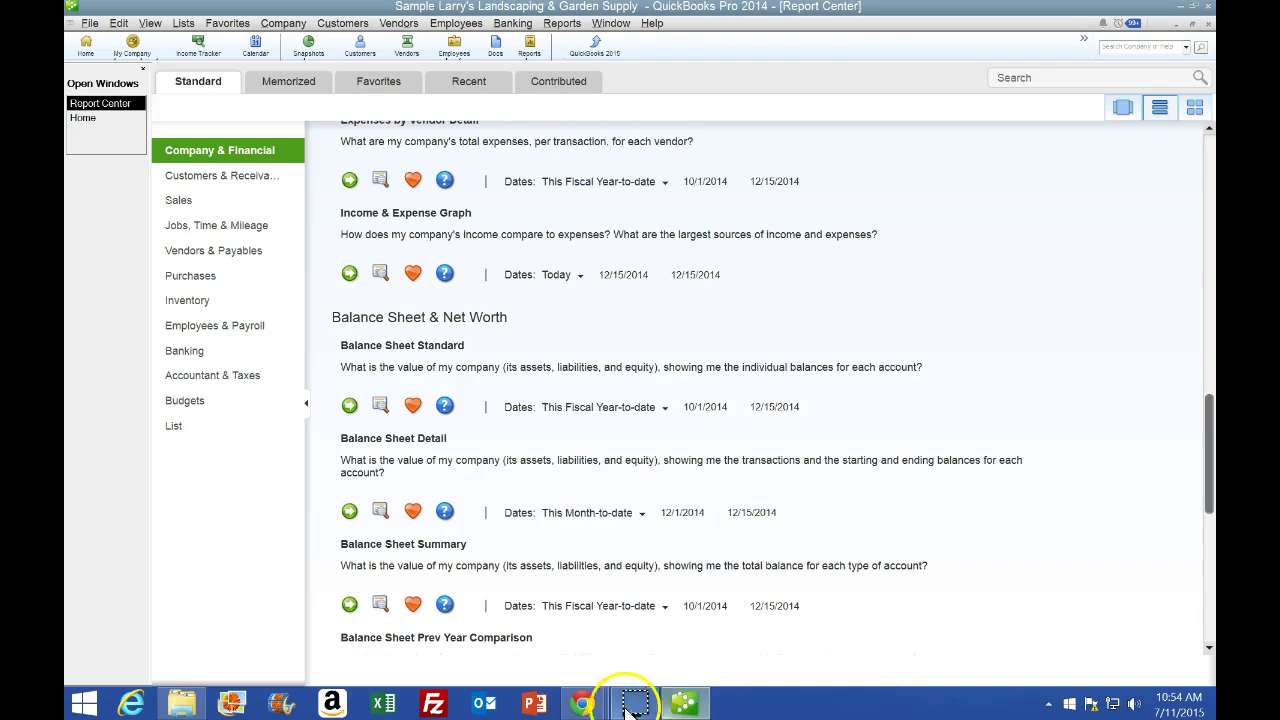
Step: Check the e-book instructions in Chrome, then return to QuickBooks and run the Balance Sheet Standard report
{"action": "mouse_move", "coordinate": [585, 703]}
{"action": "left_click", "coordinate": [584, 610]}
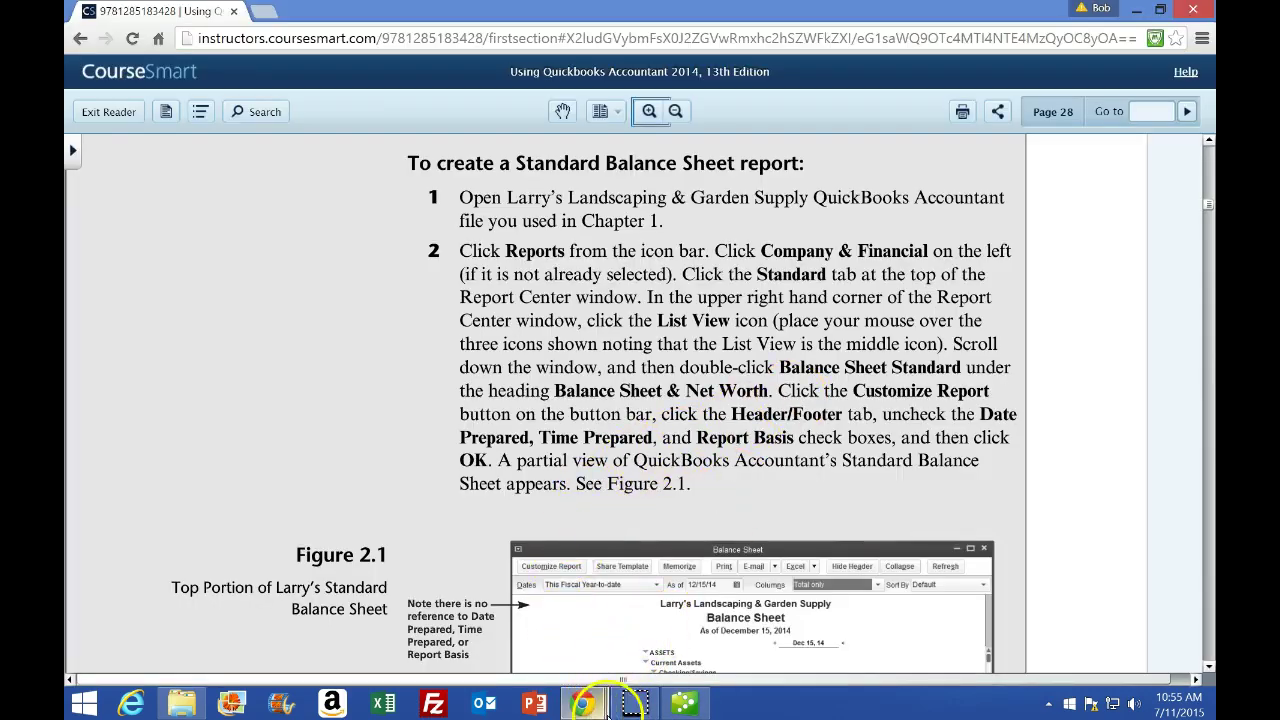
{"action": "left_click", "coordinate": [697, 710]}
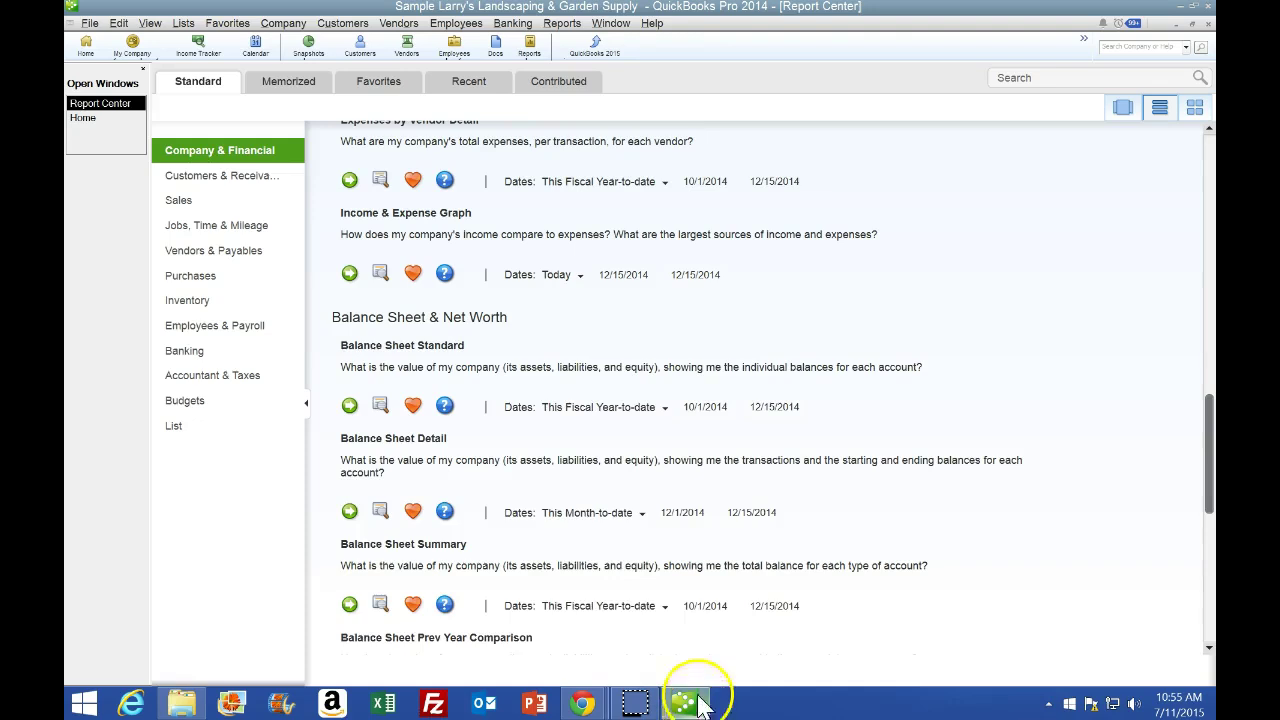
{"action": "left_click", "coordinate": [352, 402]}
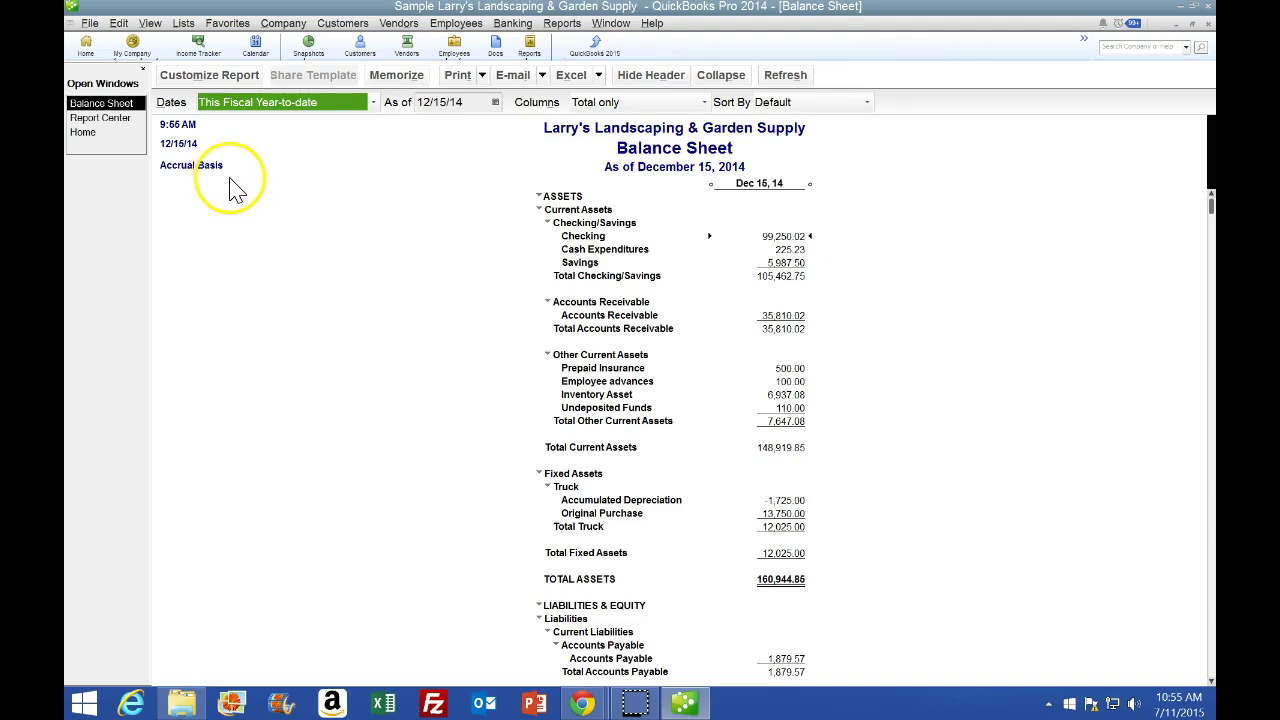
Step: Customize the balance sheet's header to leave out Date Prepared, Time Prepared and Report Basis, checking the e-book in Chrome before applying
{"action": "left_click", "coordinate": [185, 80]}
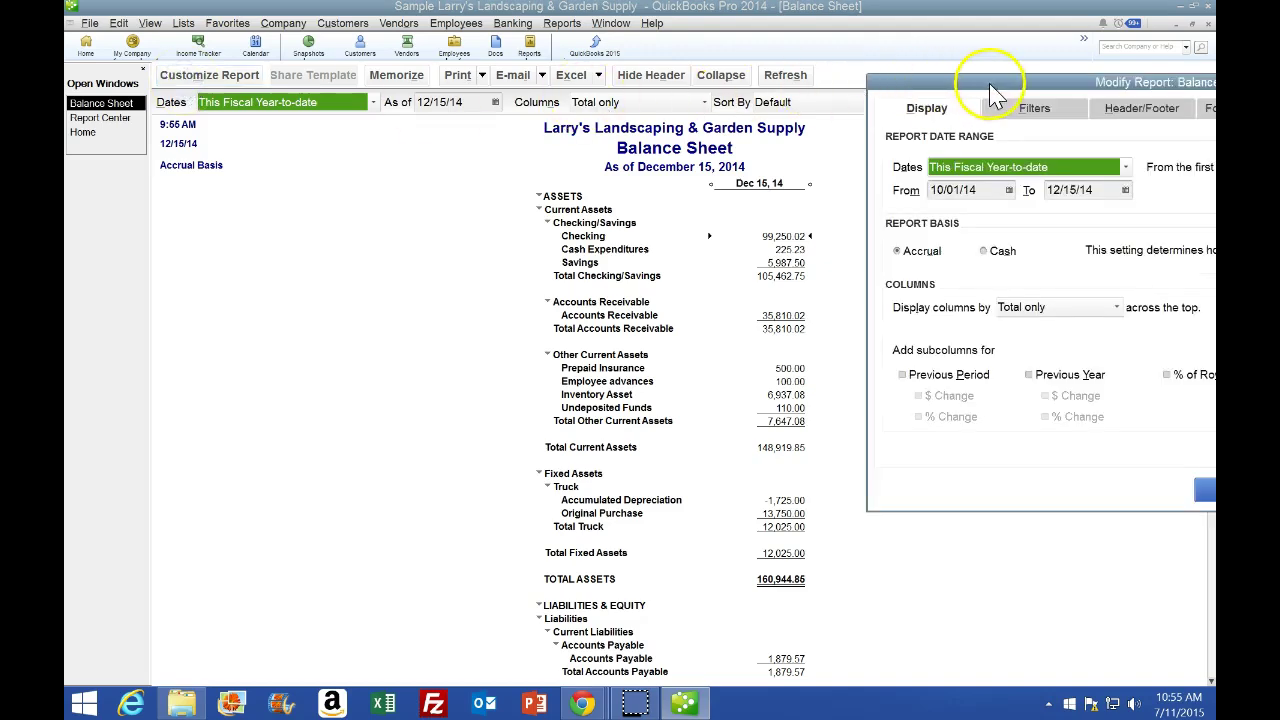
{"action": "left_click_drag", "start_coordinate": [995, 86], "coordinate": [311, 193]}
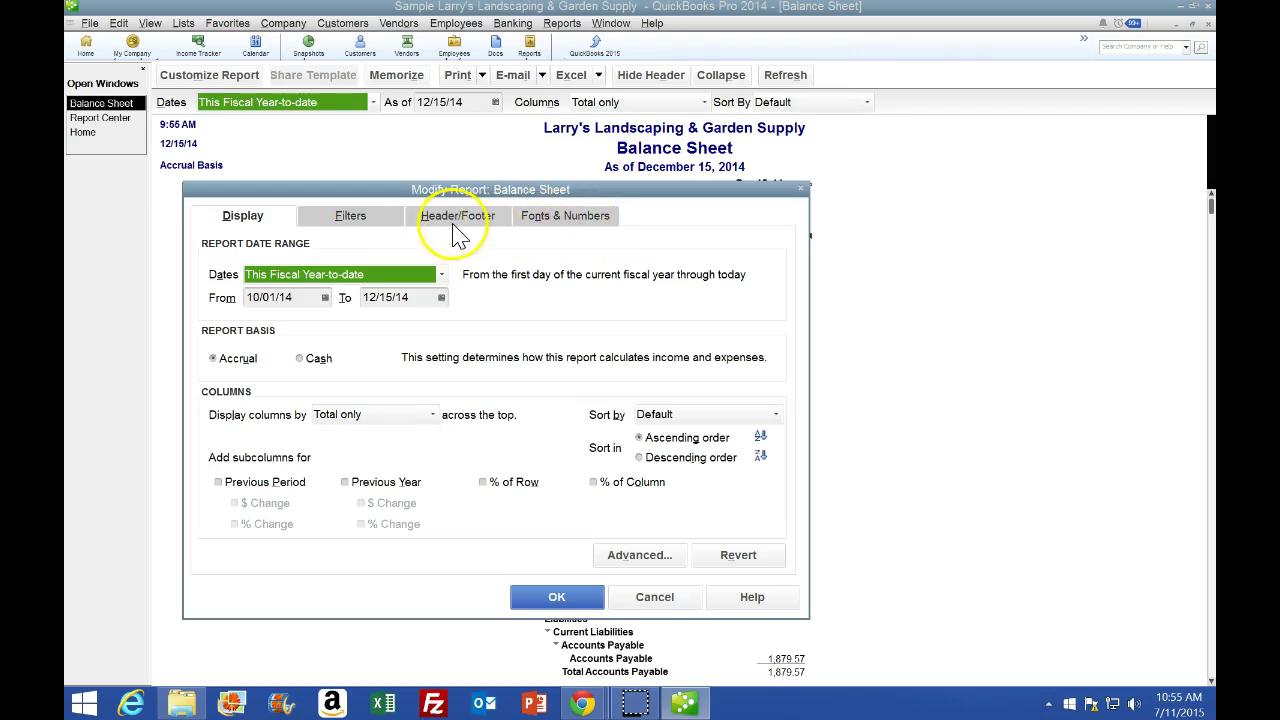
{"action": "left_click", "coordinate": [458, 220]}
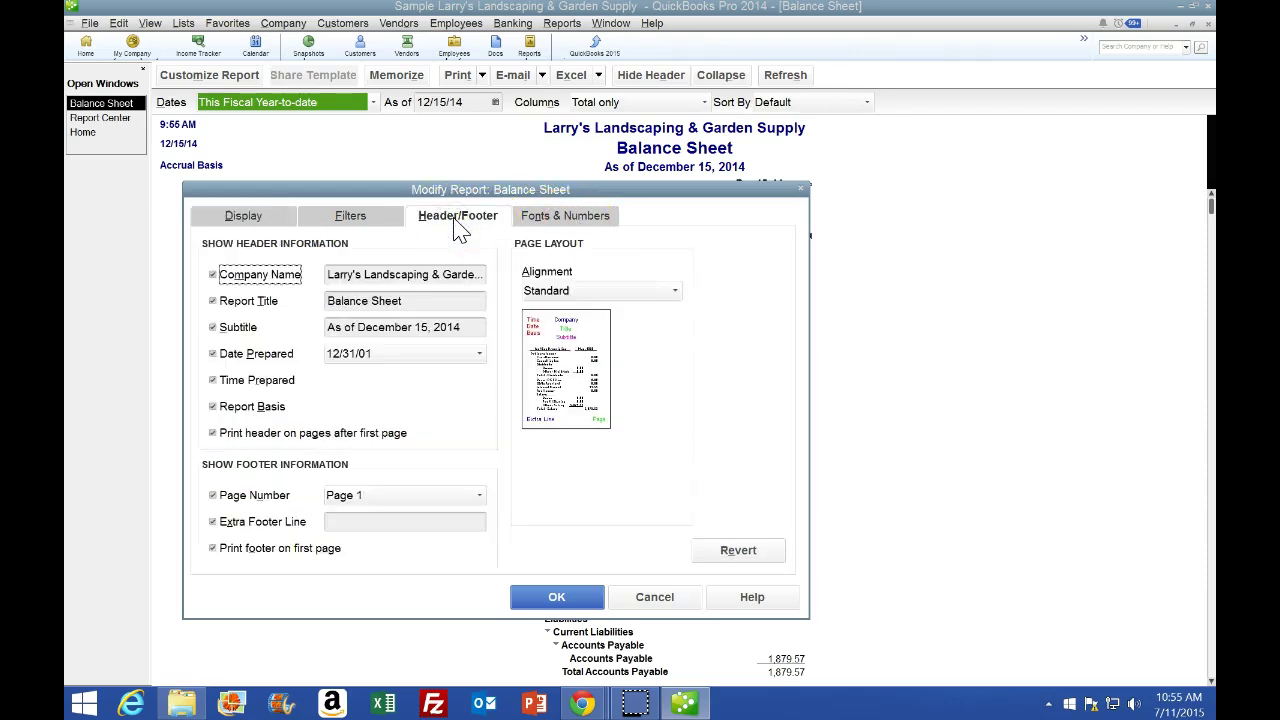
{"action": "left_click", "coordinate": [212, 354]}
{"action": "left_click", "coordinate": [212, 381]}
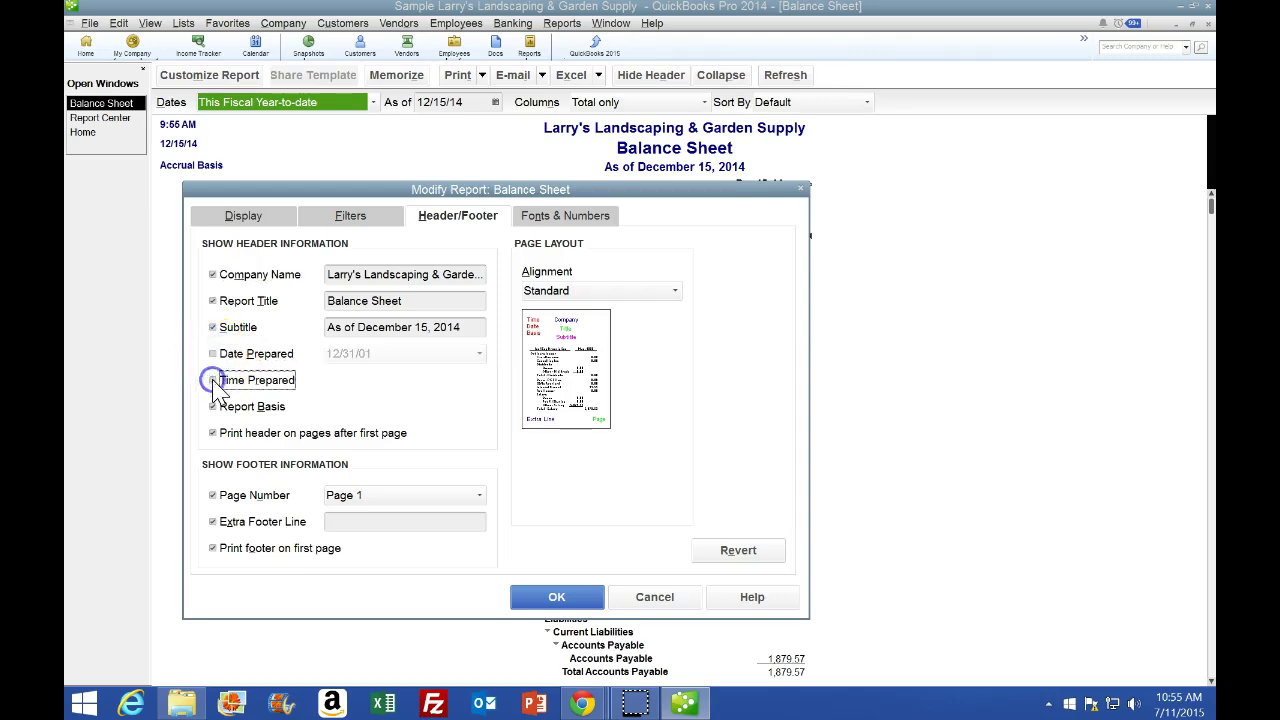
{"action": "left_click", "coordinate": [213, 407]}
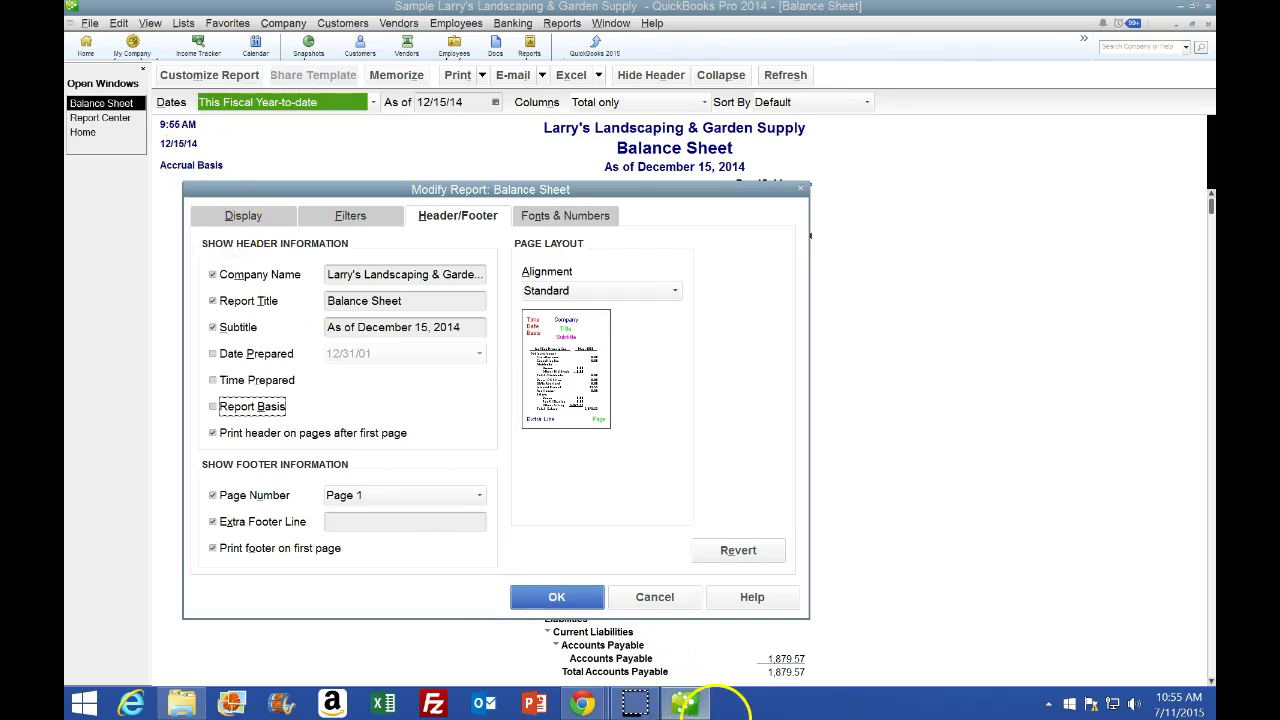
{"action": "mouse_move", "coordinate": [584, 700]}
{"action": "left_click", "coordinate": [540, 628]}
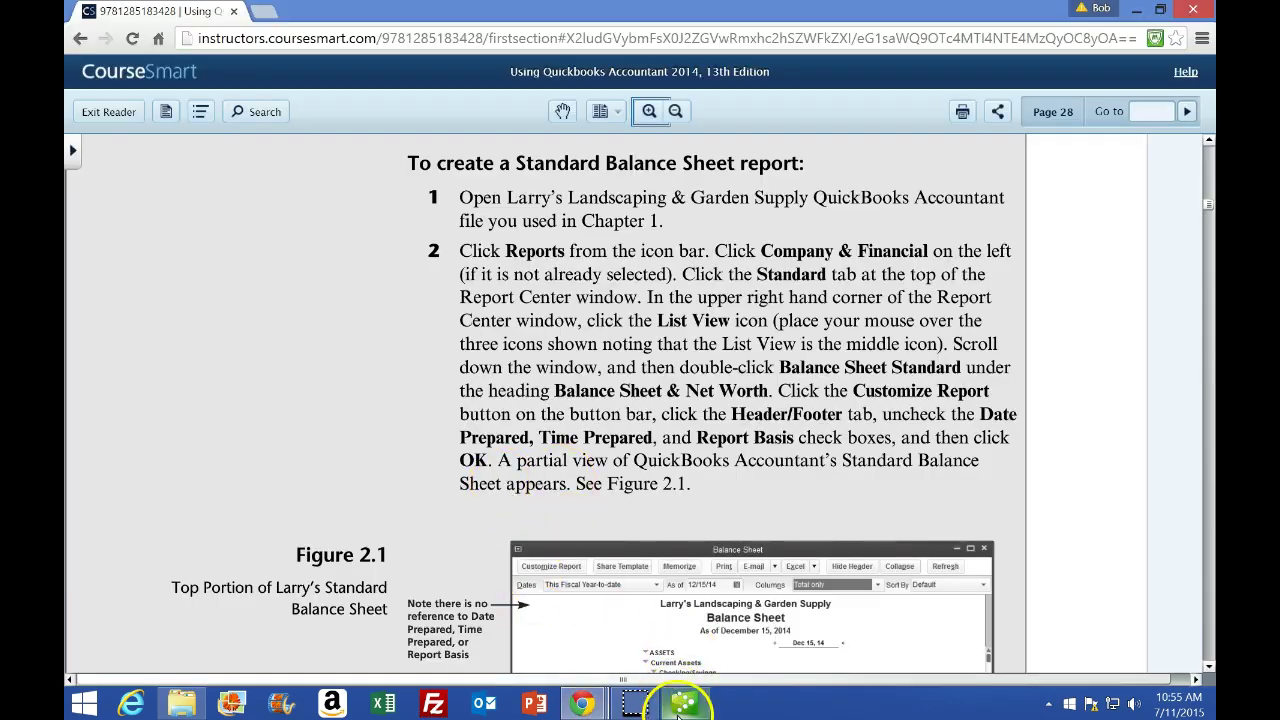
{"action": "left_click", "coordinate": [684, 703]}
{"action": "left_click", "coordinate": [528, 597]}
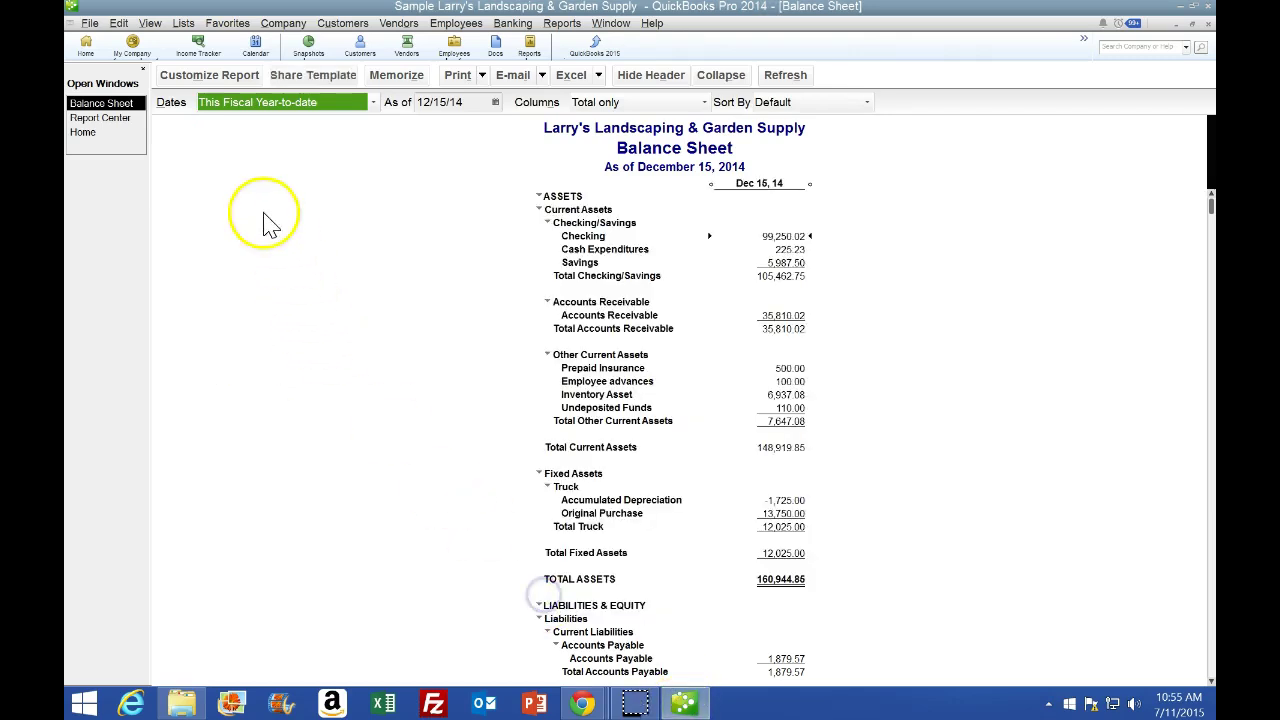
Step: Switch to the e-book in Chrome and read Figure 2.1 and instructions 3 and 4 for the Standard Balance Sheet
{"action": "mouse_move", "coordinate": [583, 703]}
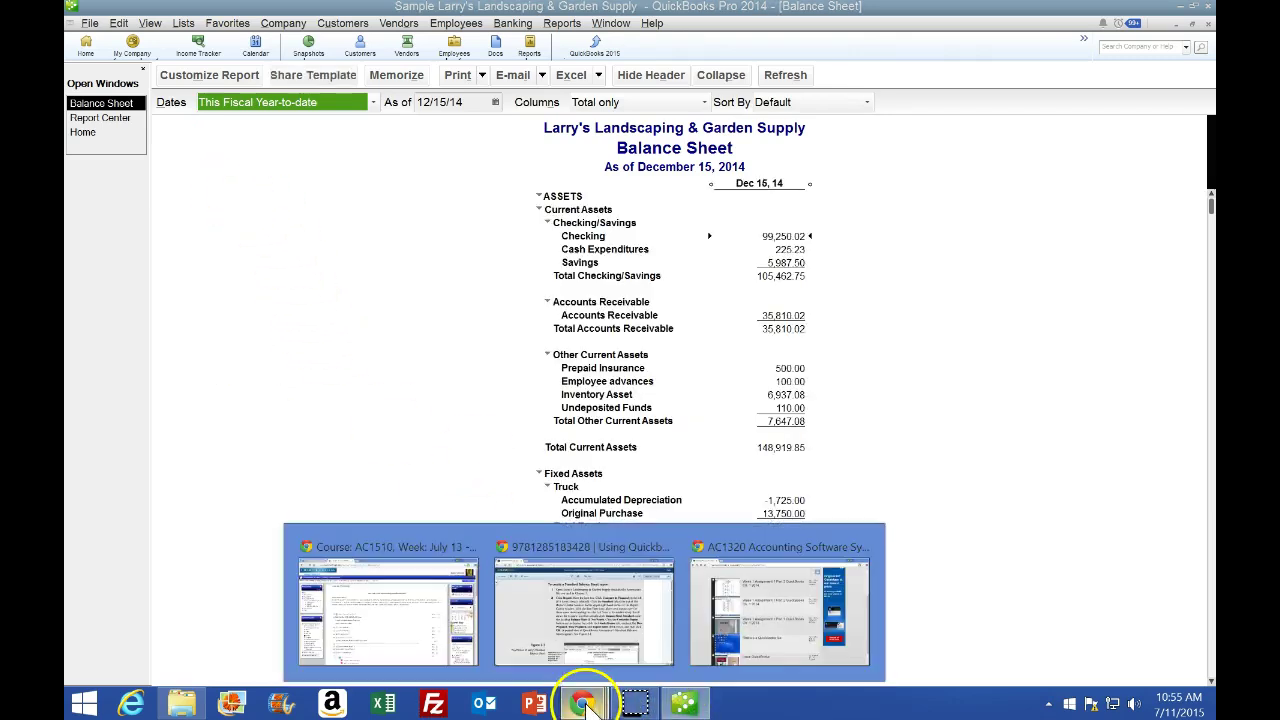
{"action": "left_click", "coordinate": [540, 625]}
{"action": "scroll", "coordinate": [475, 535], "scroll_direction": "down", "scroll_amount": 1}
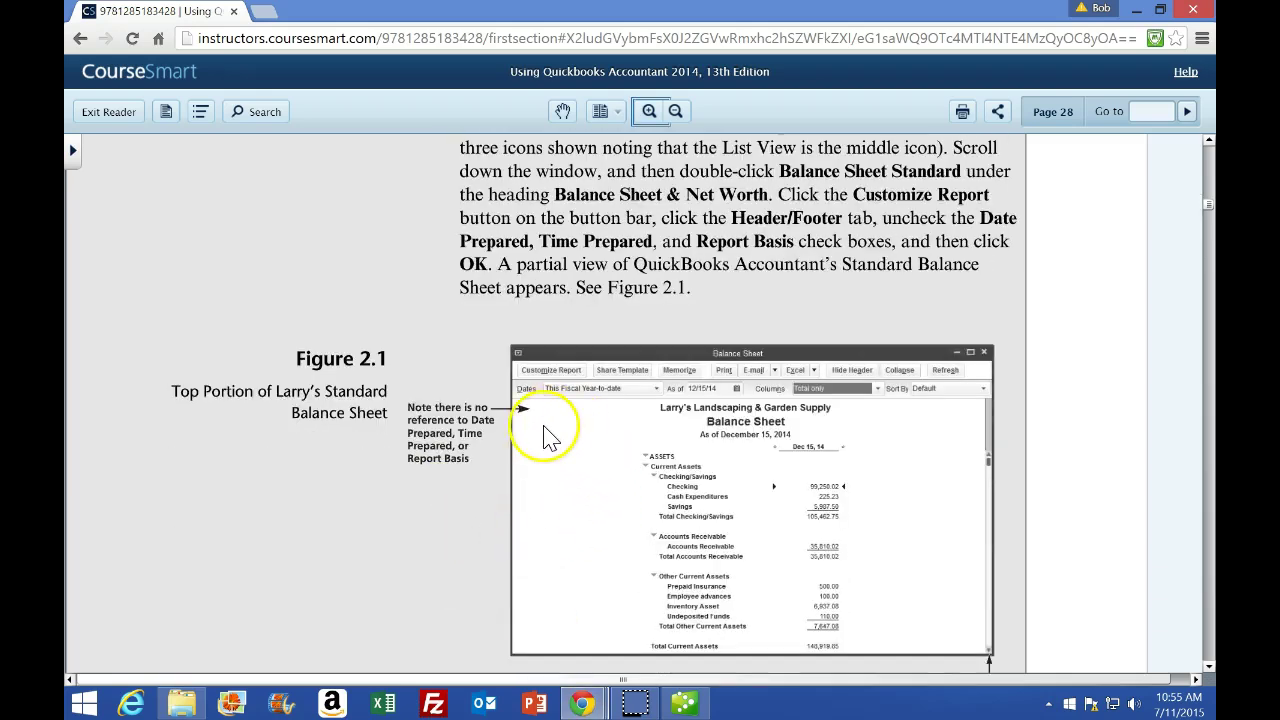
{"action": "scroll", "coordinate": [540, 445], "scroll_direction": "down", "scroll_amount": 5}
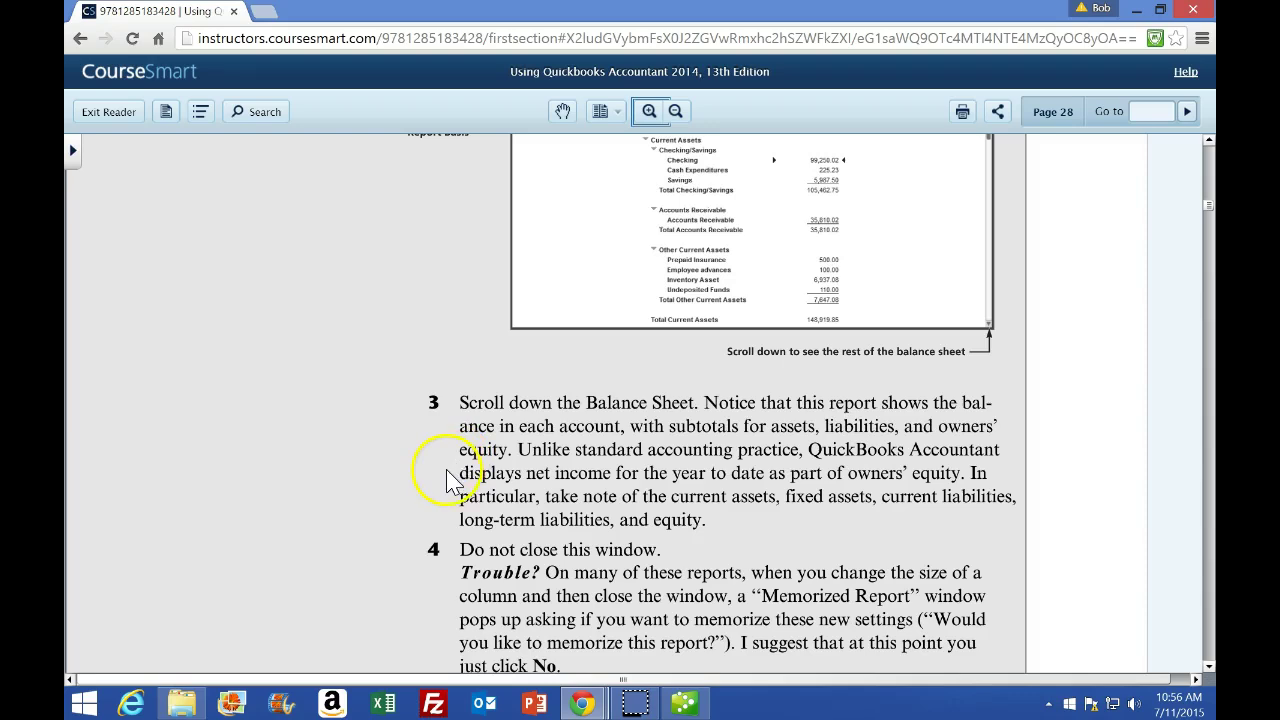
{"action": "scroll", "coordinate": [446, 473], "scroll_direction": "down", "scroll_amount": 1}
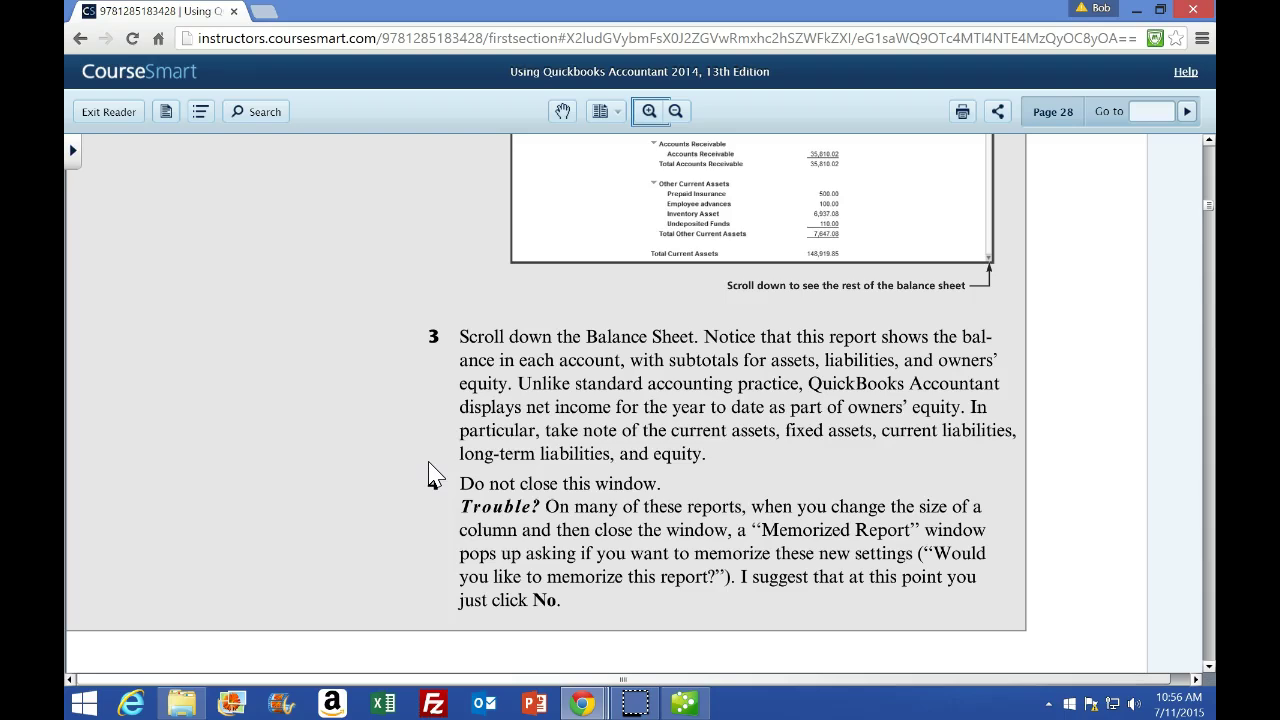
Step: Switch back to QuickBooks and examine the balance sheet's total assets, total liabilities, total equity, and net income within equity
{"action": "left_click", "coordinate": [685, 700]}
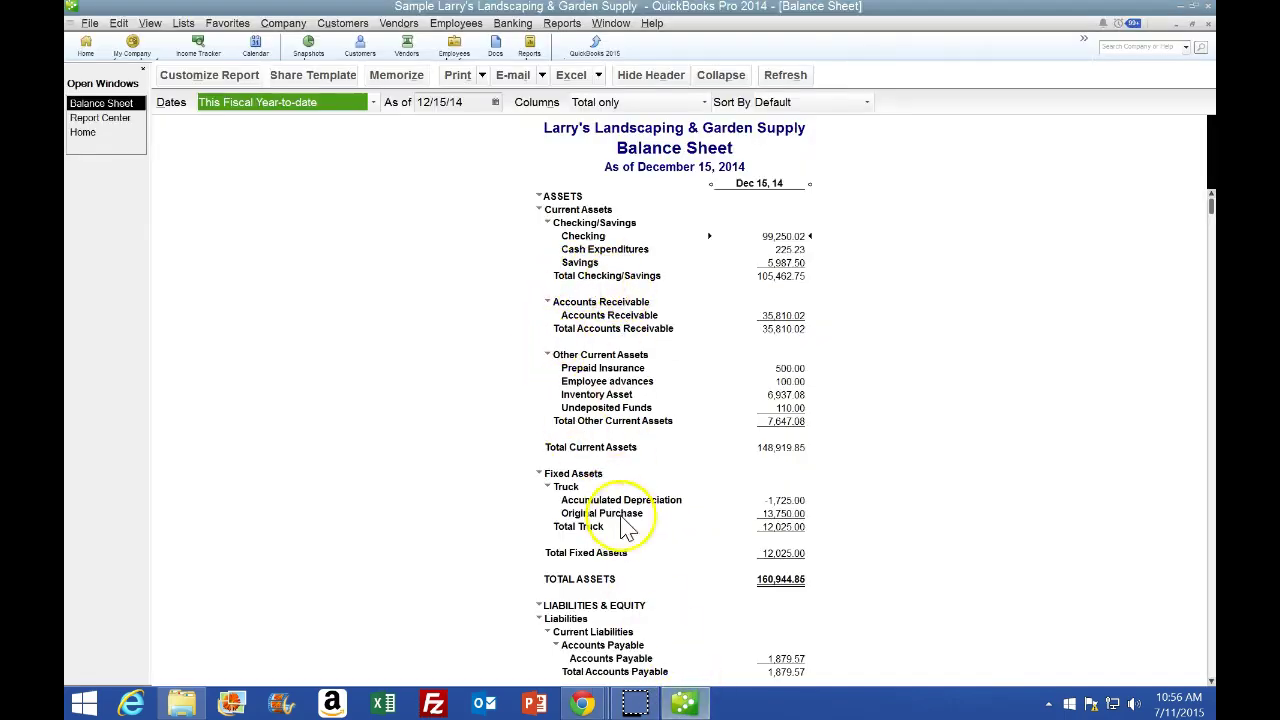
{"action": "left_click", "coordinate": [774, 580]}
{"action": "scroll", "coordinate": [776, 585], "scroll_direction": "down", "scroll_amount": 5}
{"action": "scroll", "coordinate": [776, 580], "scroll_direction": "down", "scroll_amount": 9}
{"action": "left_click", "coordinate": [790, 658]}
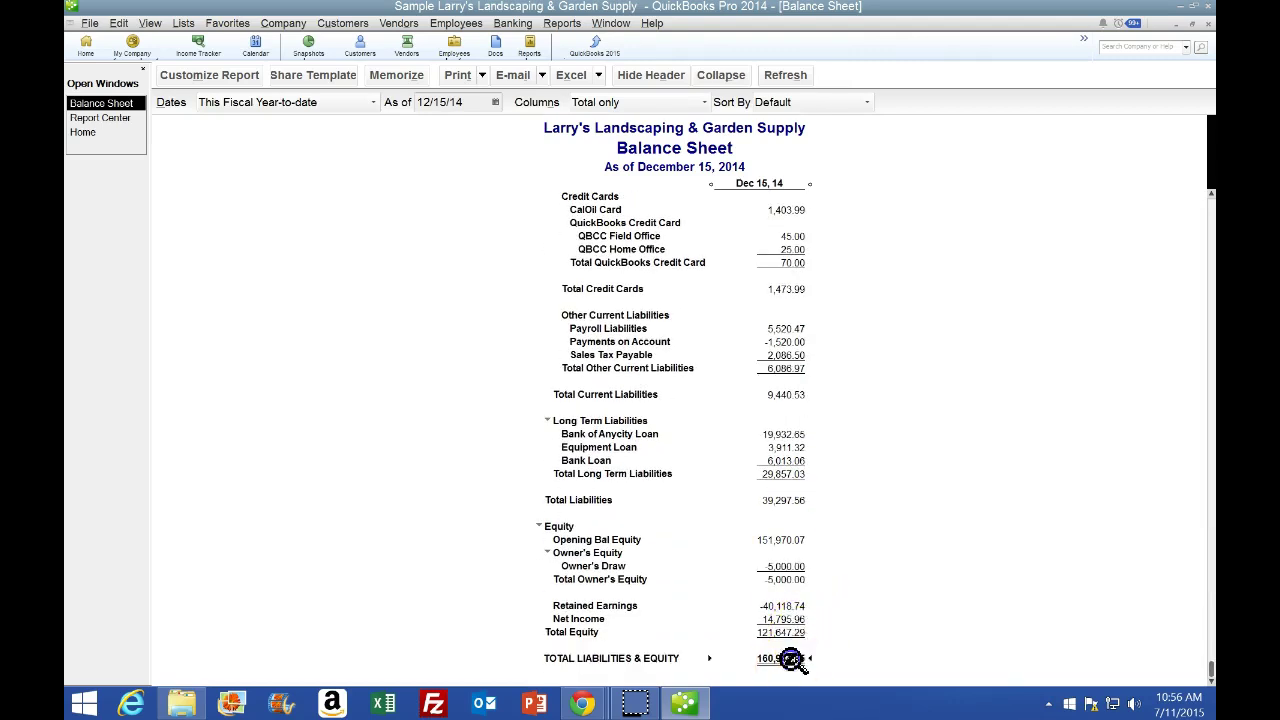
{"action": "left_click", "coordinate": [775, 500]}
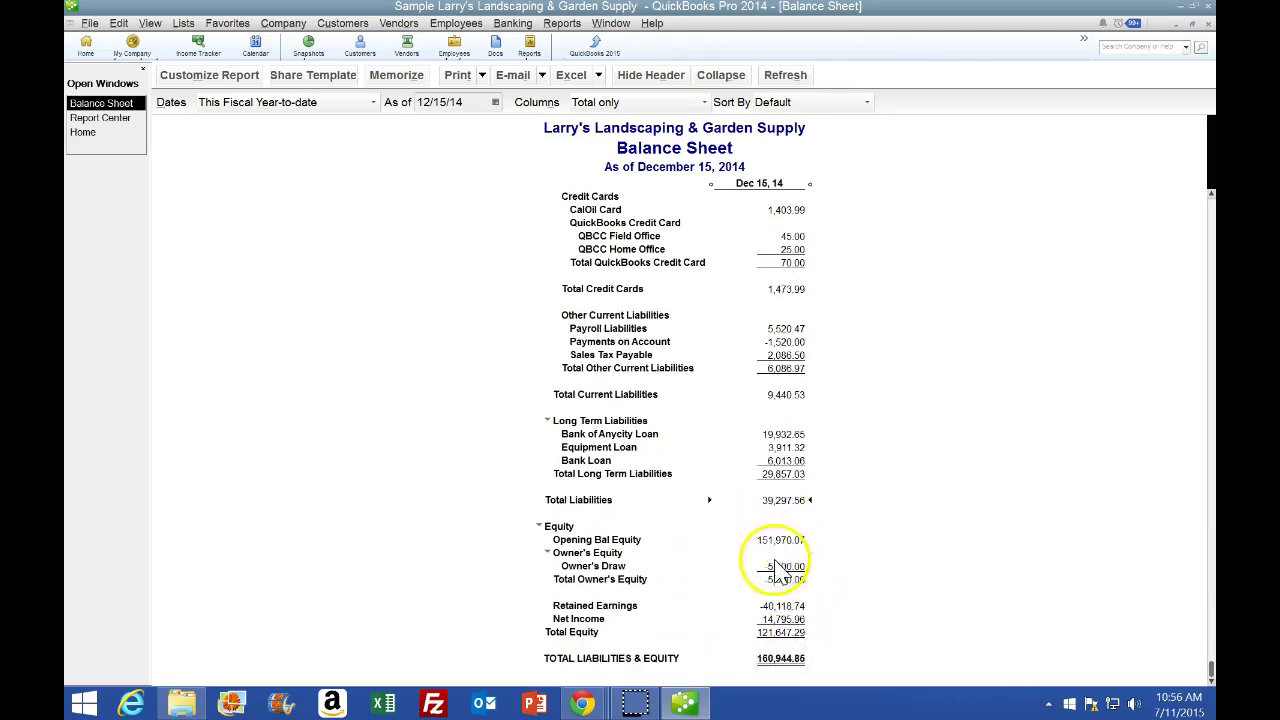
{"action": "left_click", "coordinate": [792, 631]}
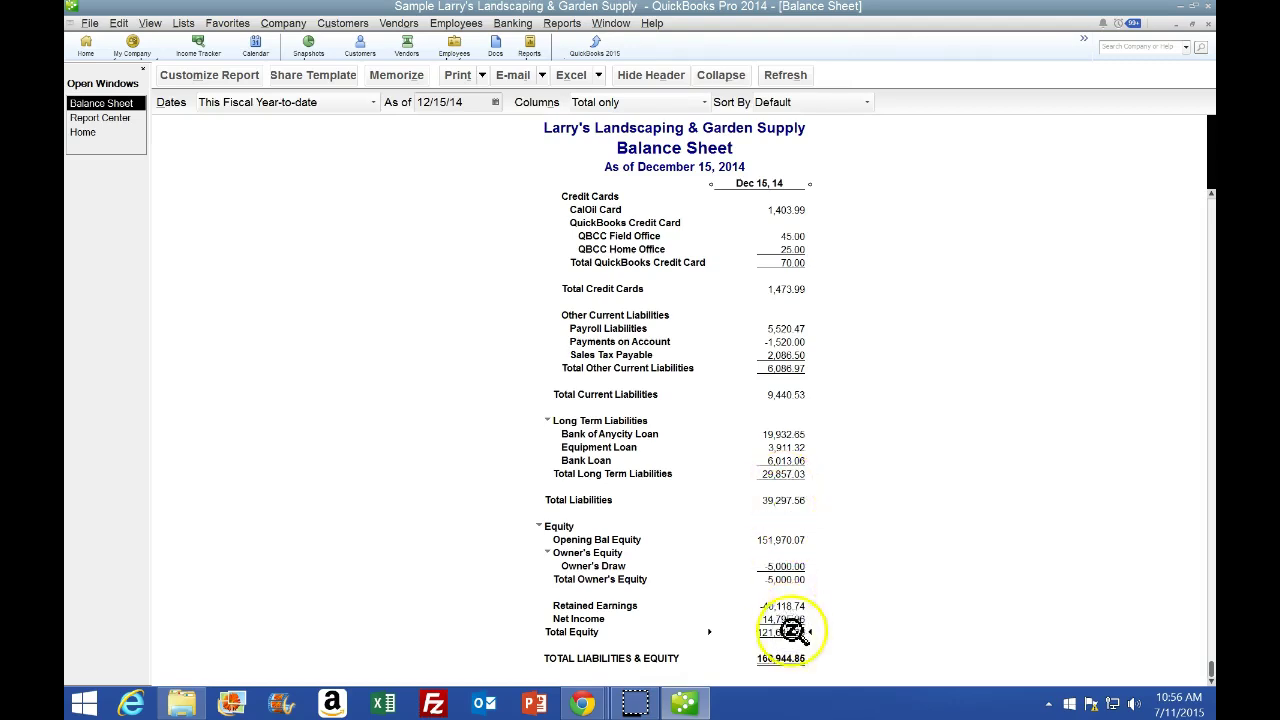
{"action": "left_click", "coordinate": [780, 659]}
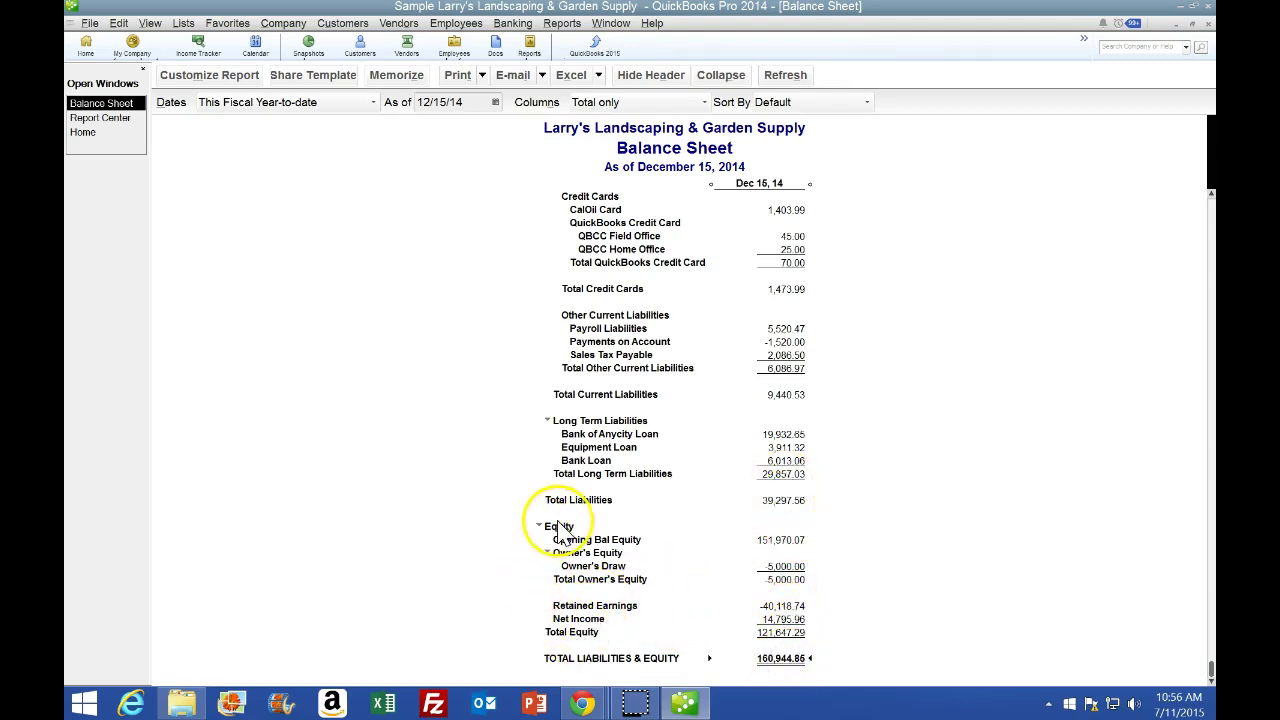
{"action": "left_click", "coordinate": [792, 621]}
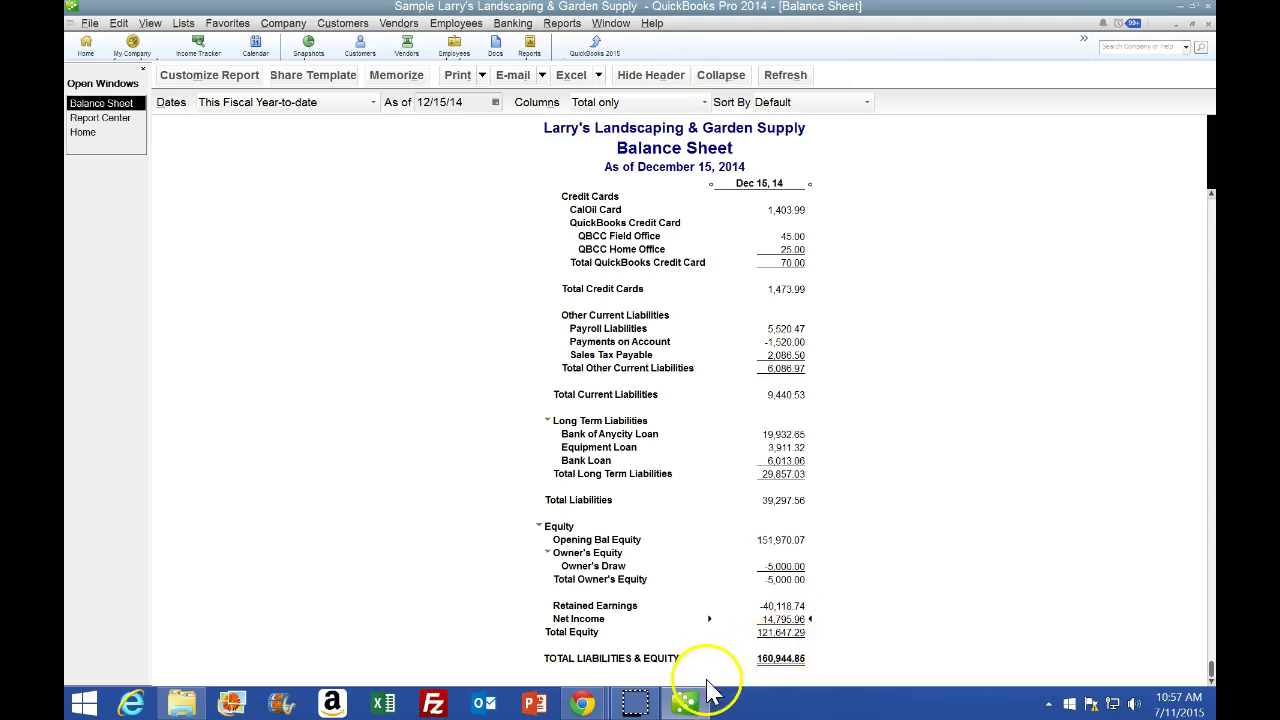
Step: Switch to the e-book in Chrome and read the comparative balance sheet instructions on page 29, including Figure 2.2
{"action": "left_click", "coordinate": [584, 703]}
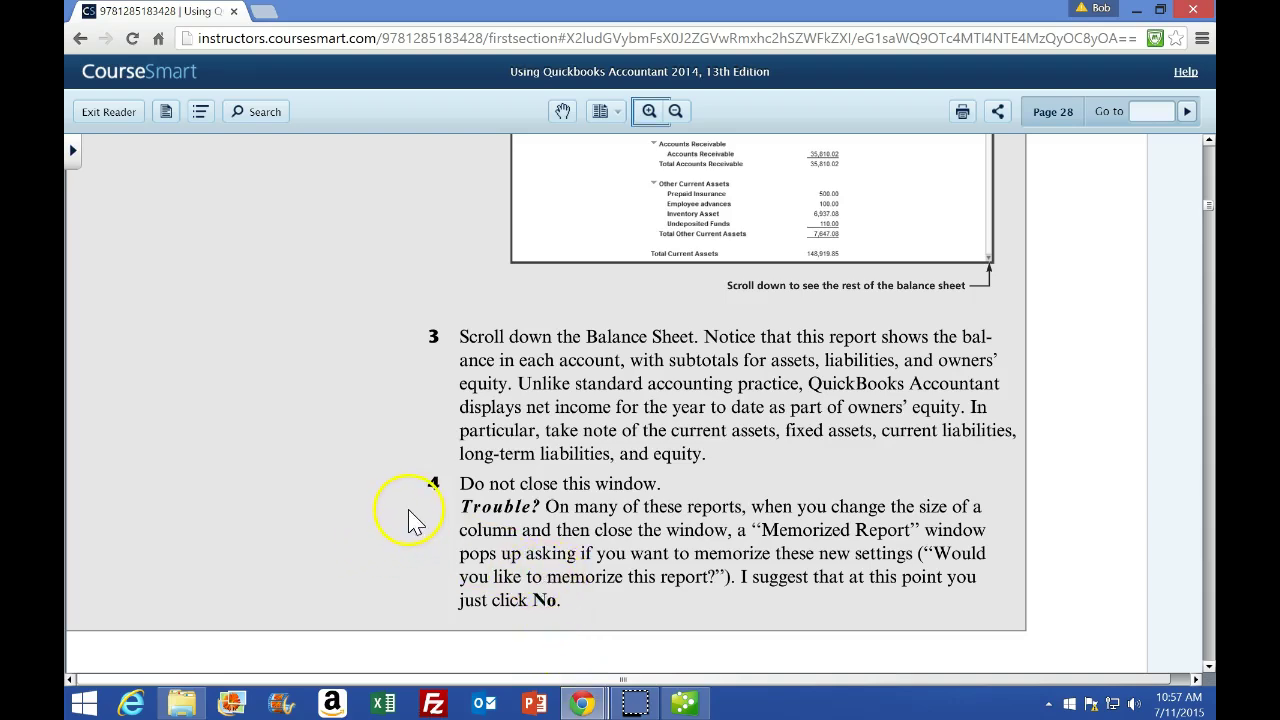
{"action": "scroll", "coordinate": [395, 525], "scroll_direction": "down", "scroll_amount": 5}
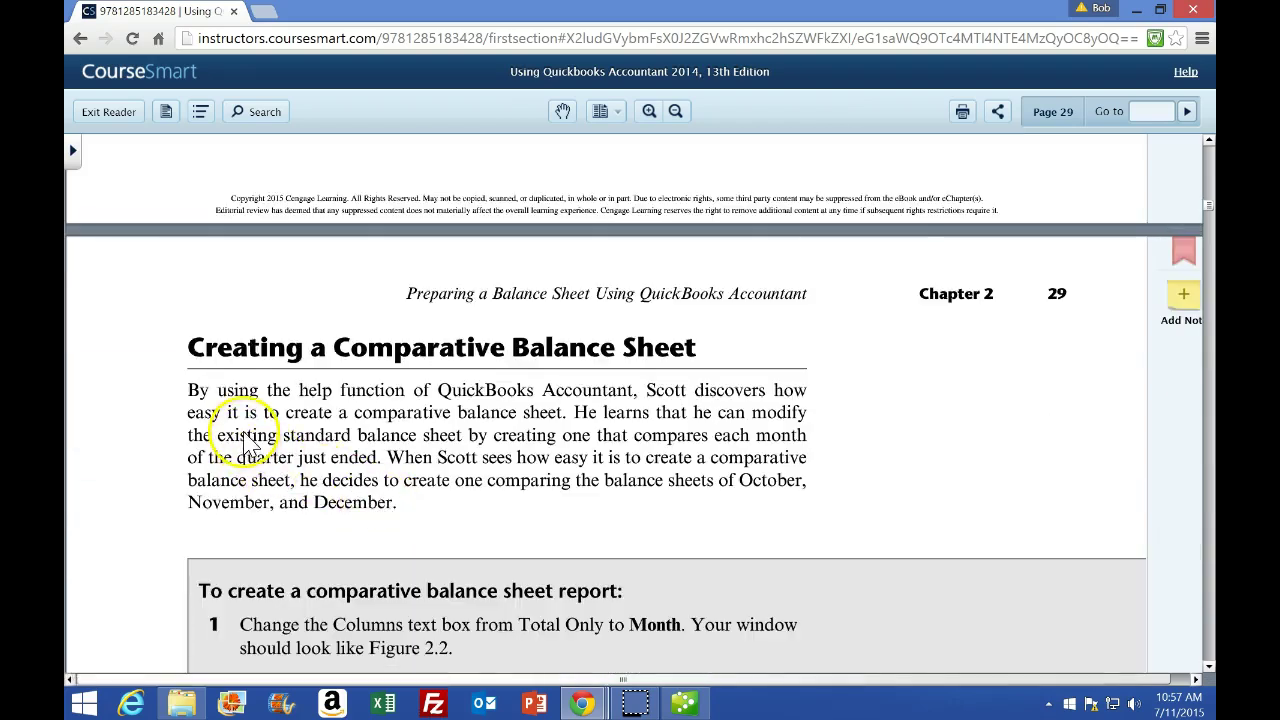
{"action": "scroll", "coordinate": [300, 430], "scroll_direction": "down", "scroll_amount": 1}
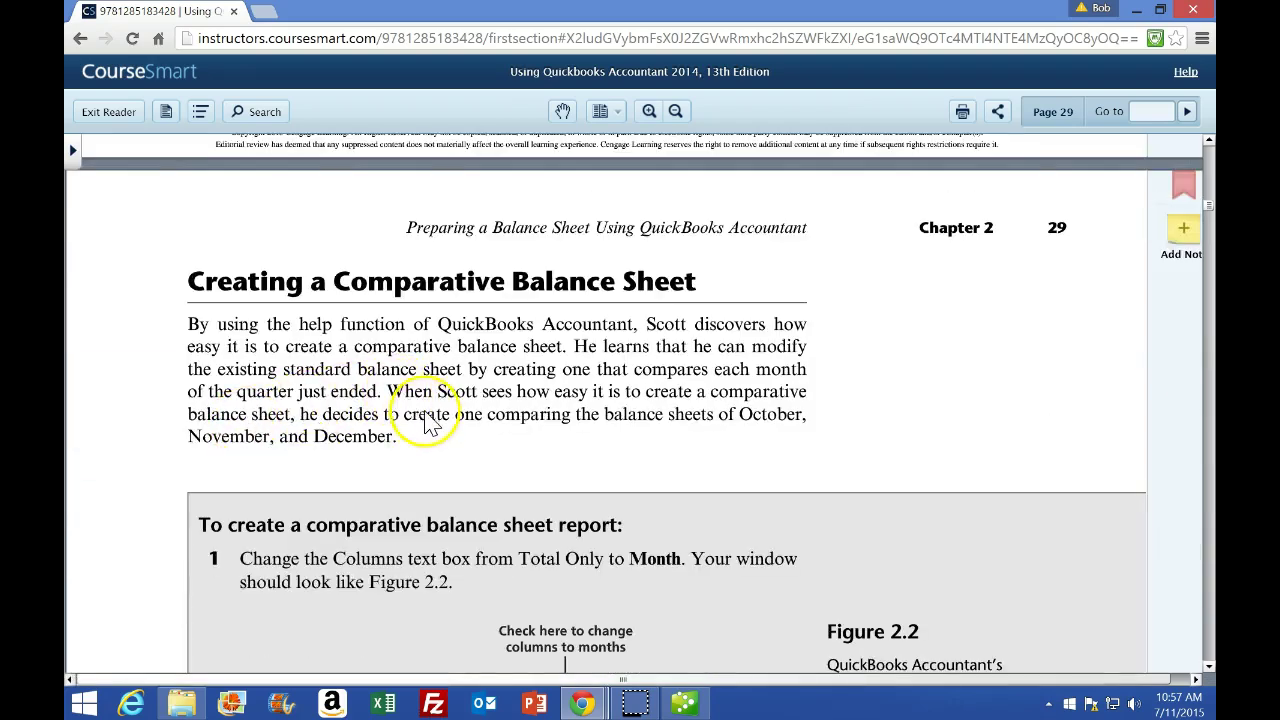
{"action": "scroll", "coordinate": [420, 410], "scroll_direction": "down", "scroll_amount": 3}
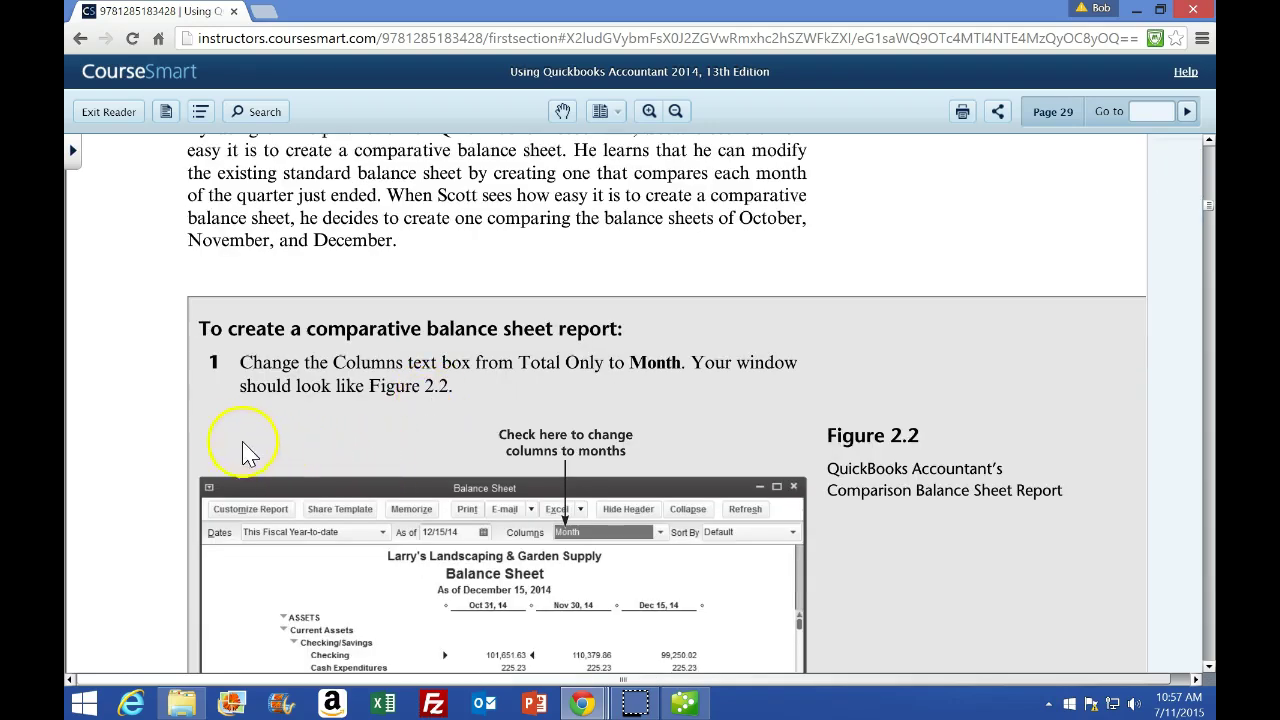
{"action": "scroll", "coordinate": [247, 452], "scroll_direction": "down", "scroll_amount": 1}
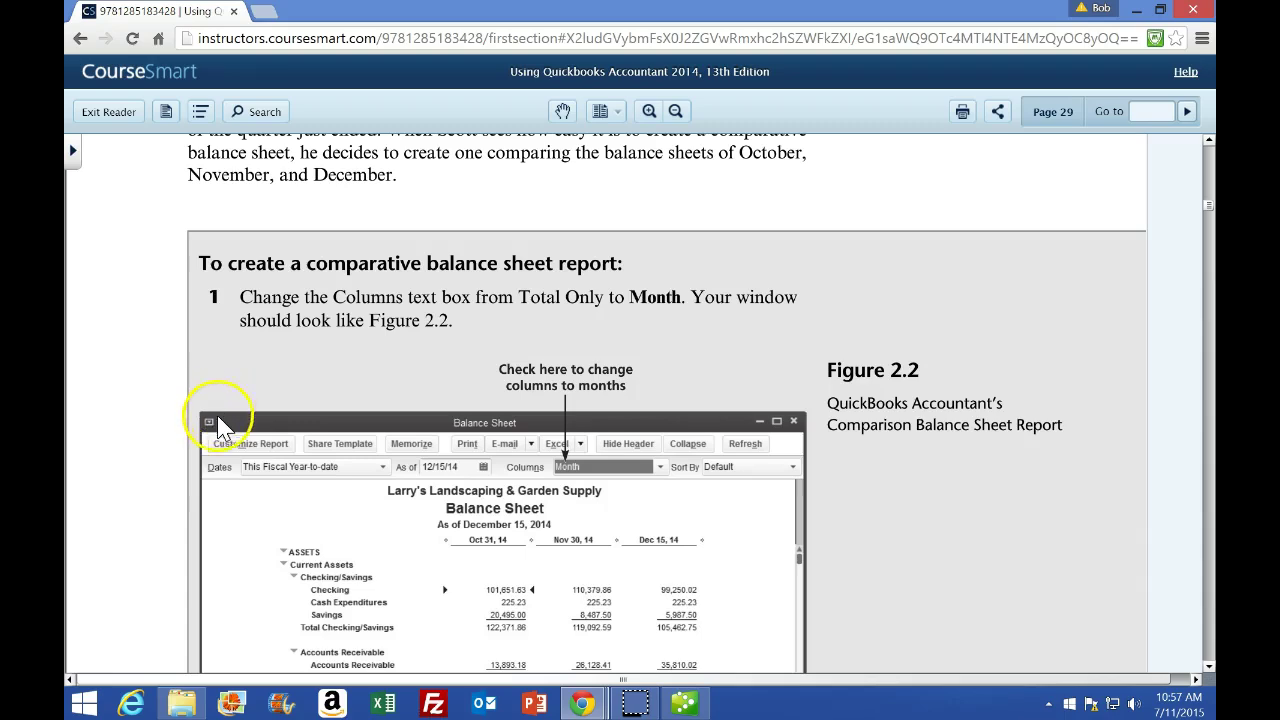
{"action": "scroll", "coordinate": [285, 428], "scroll_direction": "down", "scroll_amount": 1}
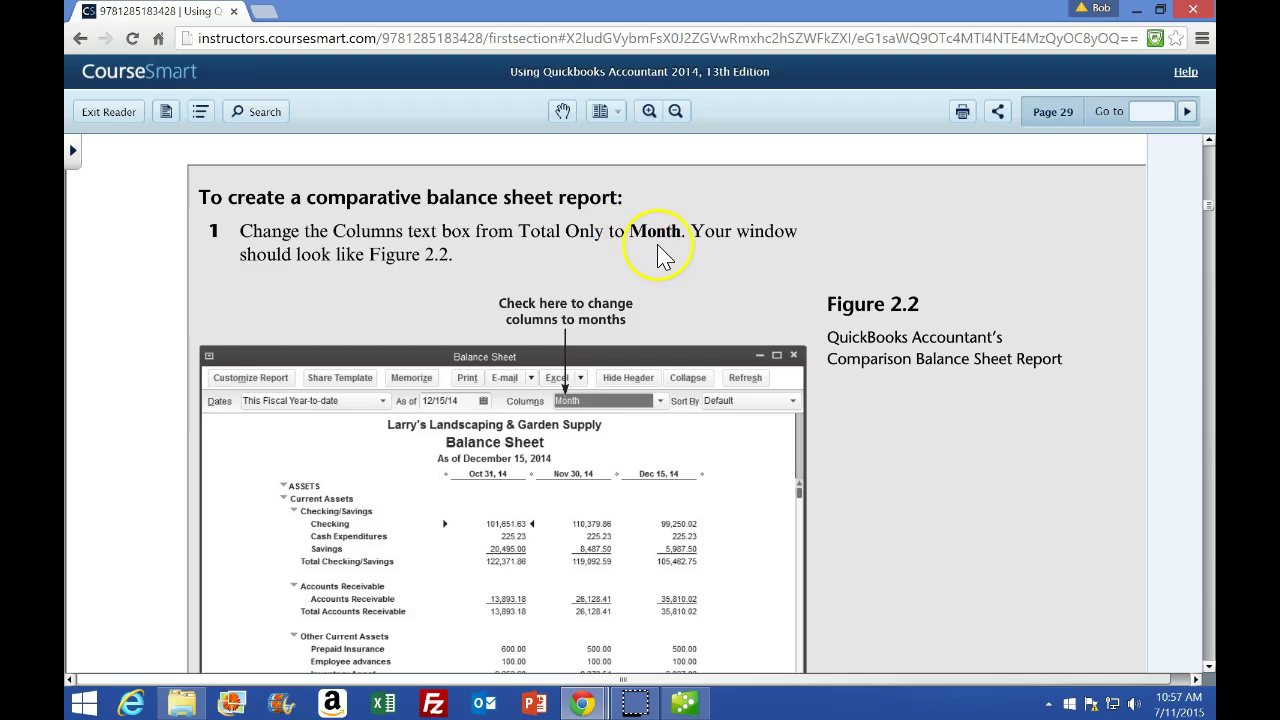
{"action": "scroll", "coordinate": [313, 297], "scroll_direction": "down", "scroll_amount": 1}
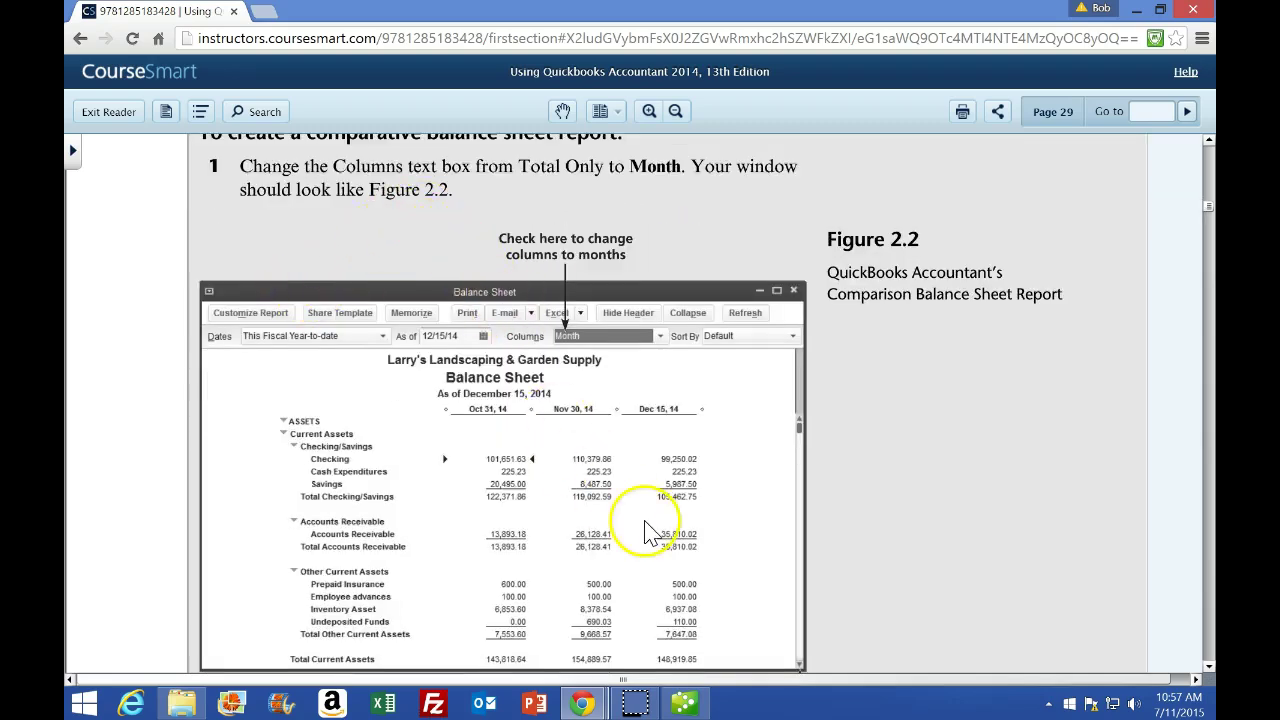
Step: Switch back to QuickBooks and set the balance sheet's columns to Month, reviewing the report from liabilities and equity up to assets
{"action": "left_click", "coordinate": [684, 704]}
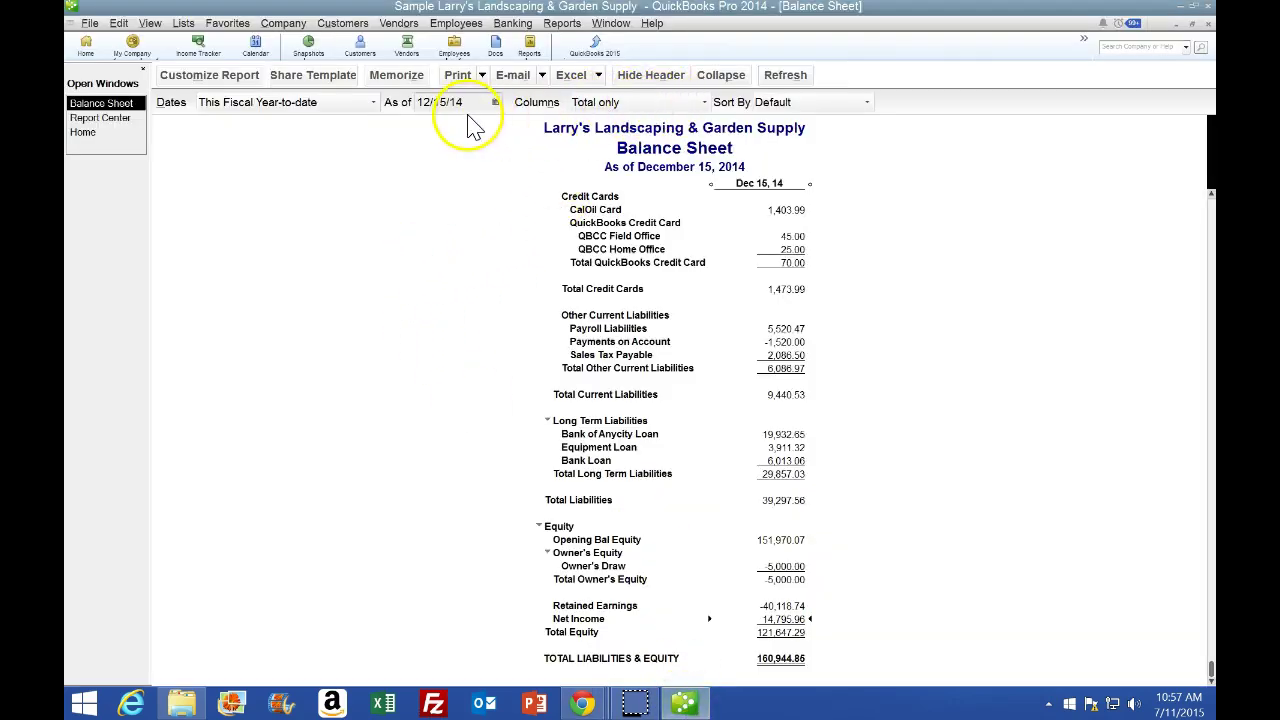
{"action": "left_click", "coordinate": [705, 104]}
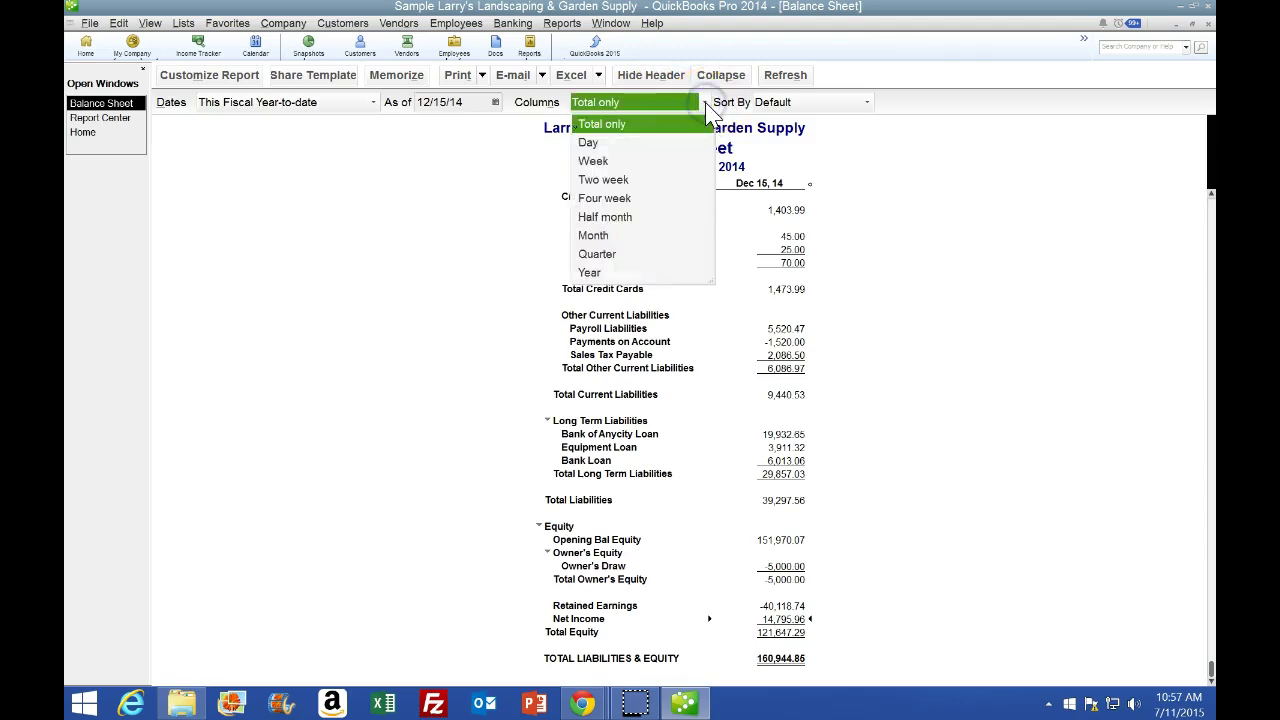
{"action": "left_click", "coordinate": [593, 236]}
{"action": "left_click", "coordinate": [613, 242]}
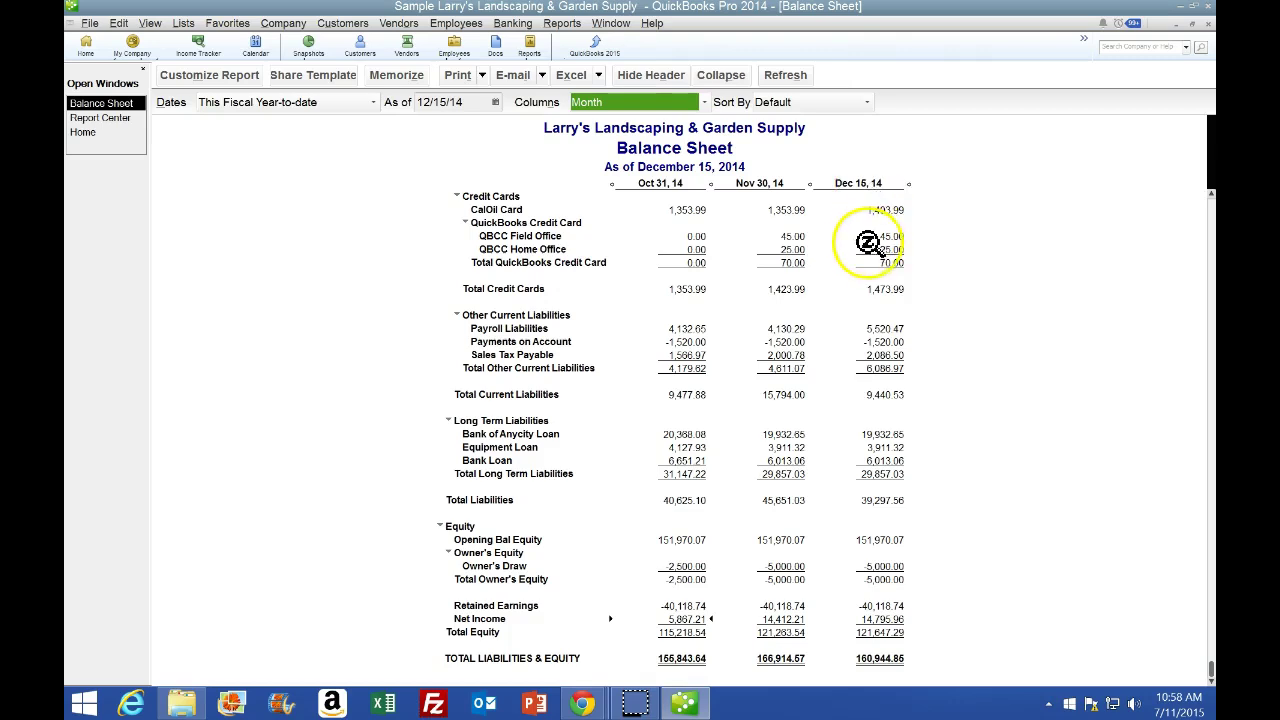
{"action": "scroll", "coordinate": [909, 415], "scroll_direction": "up", "scroll_amount": 5}
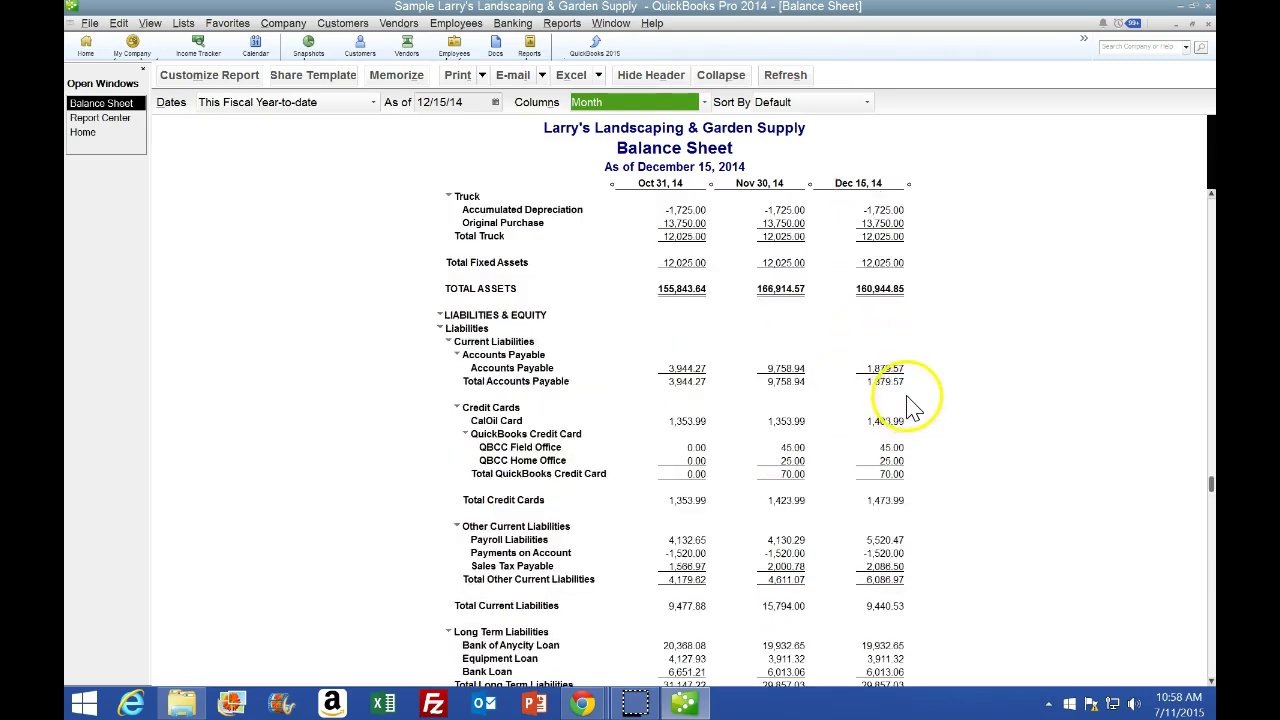
{"action": "scroll", "coordinate": [909, 405], "scroll_direction": "up", "scroll_amount": 7}
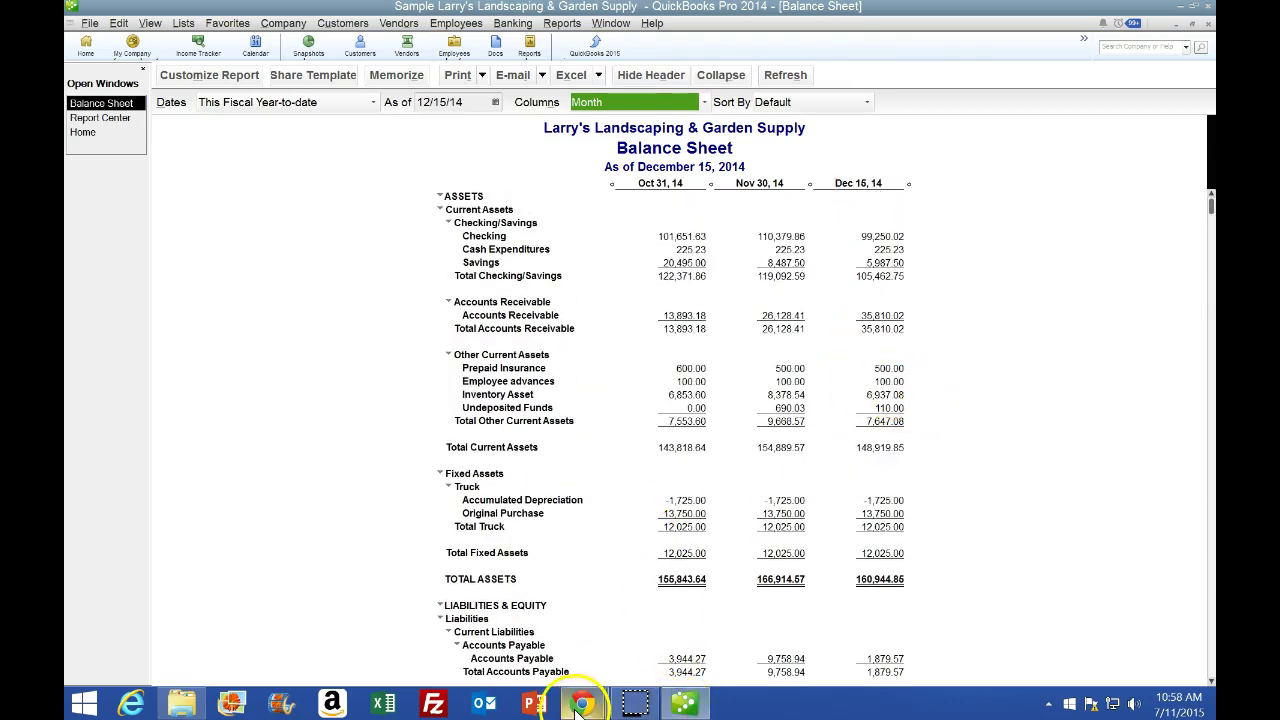
Step: Compare the monthly balance sheet with Figure 2.2 in the e-book in Chrome and read instructions 2 and 3 on page 29
{"action": "mouse_move", "coordinate": [581, 704]}
{"action": "left_click", "coordinate": [529, 604]}
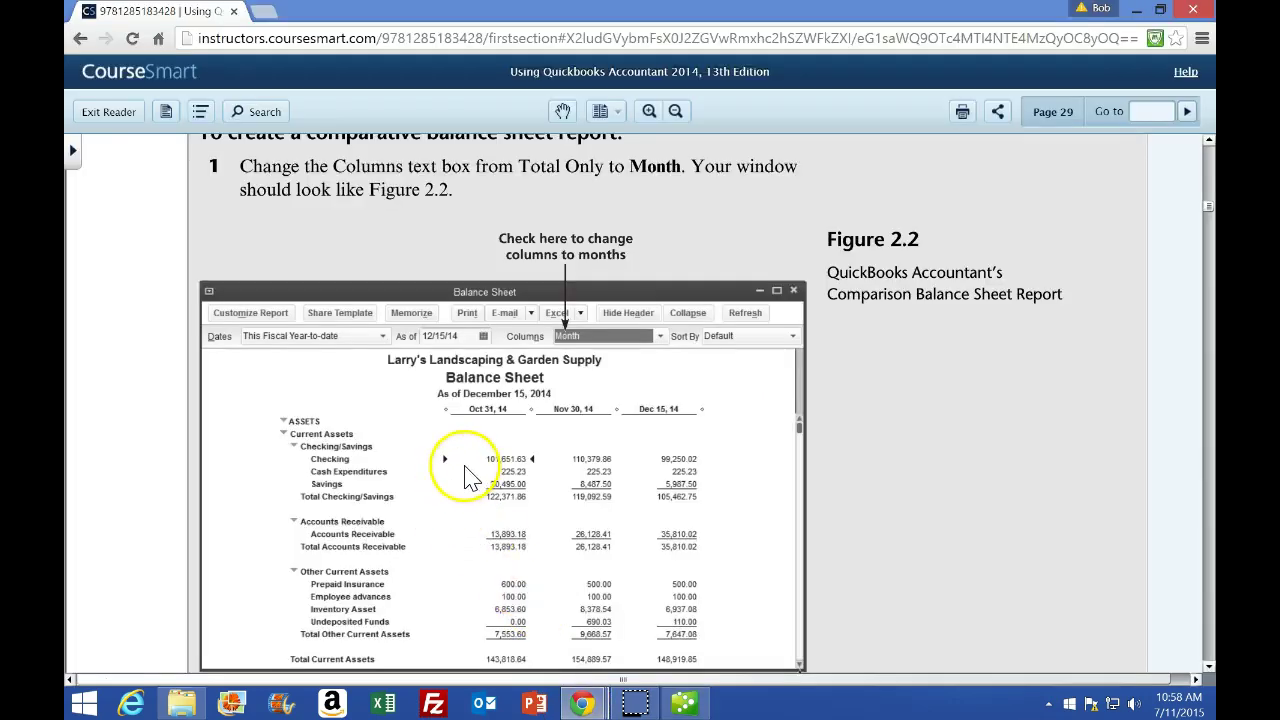
{"action": "scroll", "coordinate": [465, 478], "scroll_direction": "down", "scroll_amount": 1}
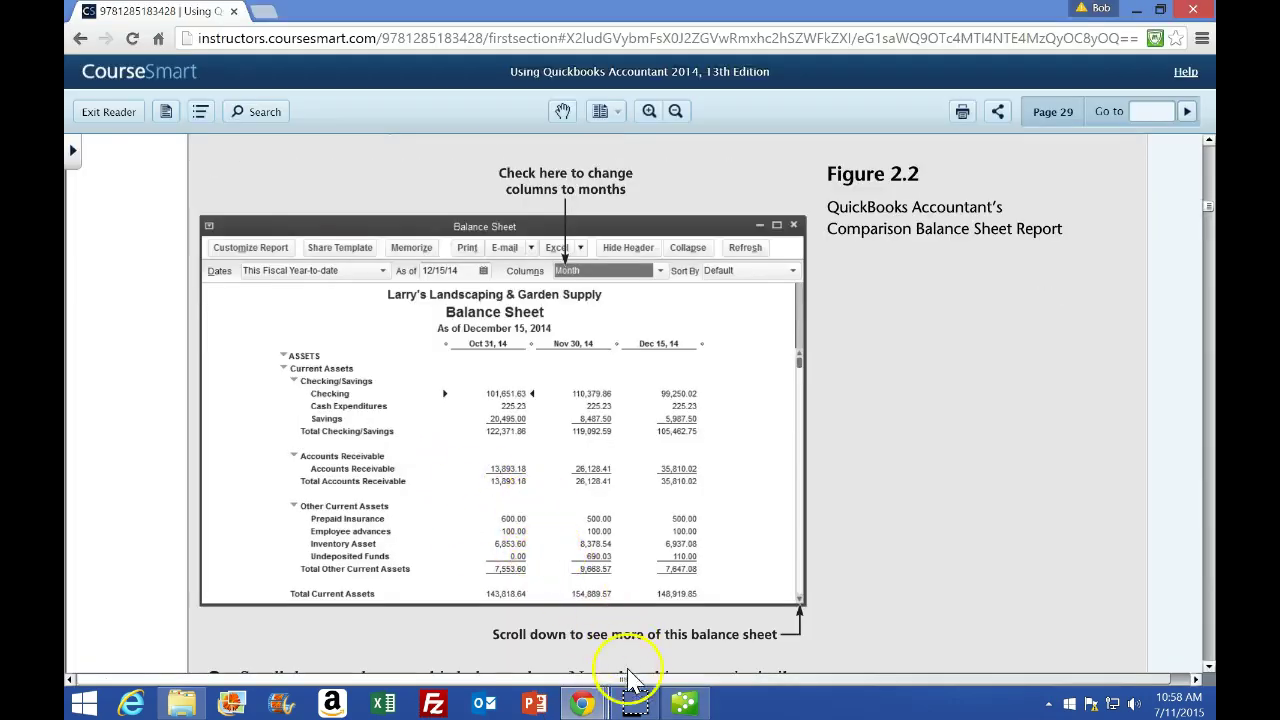
{"action": "left_click", "coordinate": [690, 695]}
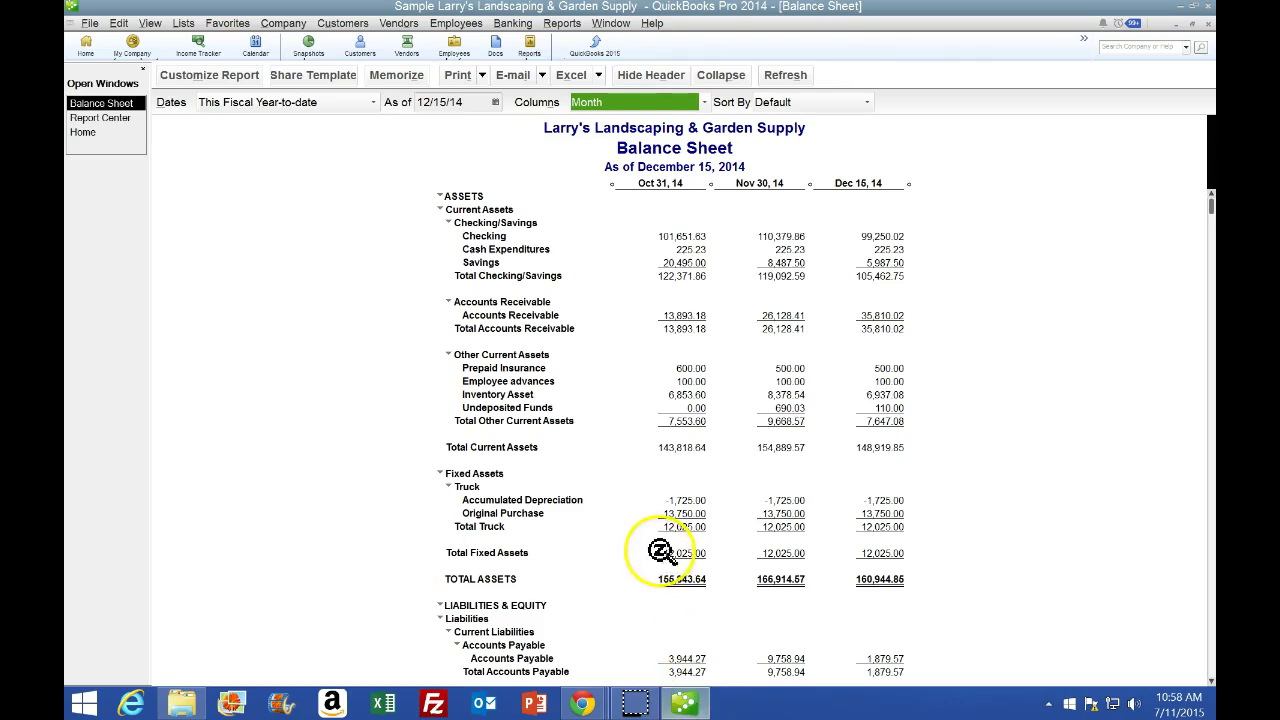
{"action": "left_click", "coordinate": [700, 697]}
{"action": "scroll", "coordinate": [567, 525], "scroll_direction": "down", "scroll_amount": 4}
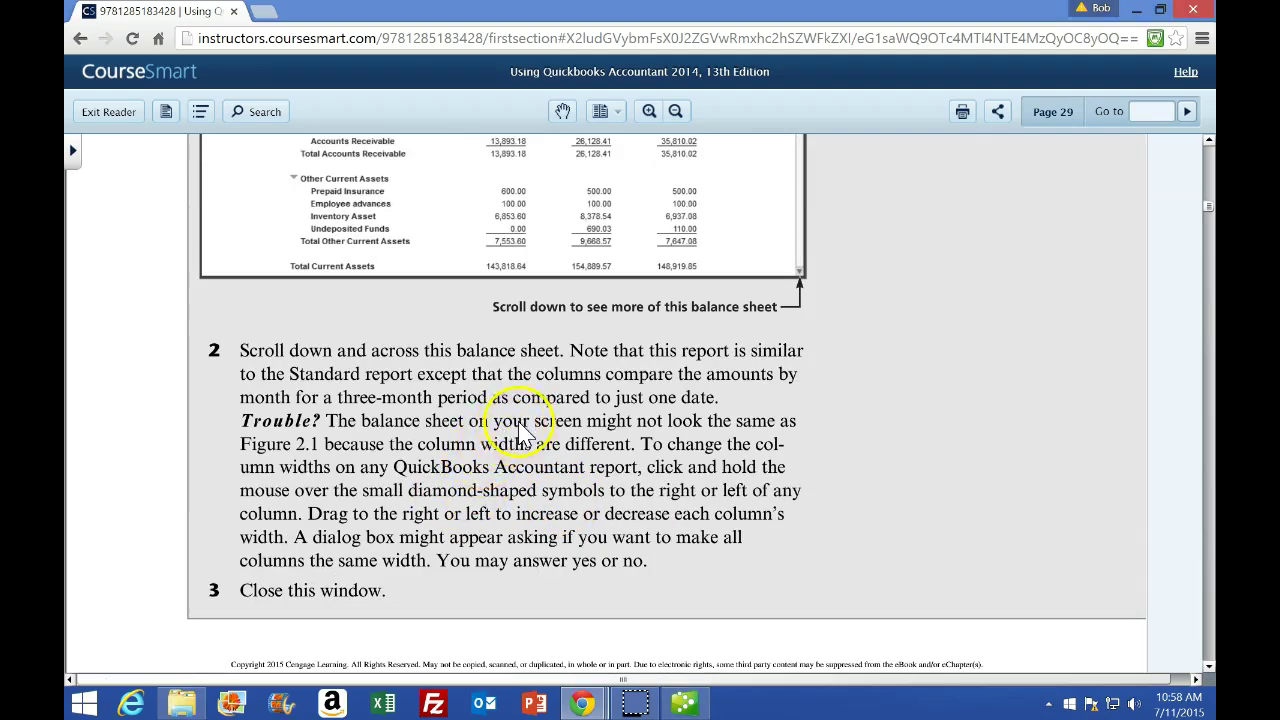
{"action": "scroll", "coordinate": [378, 408], "scroll_direction": "down", "scroll_amount": 1}
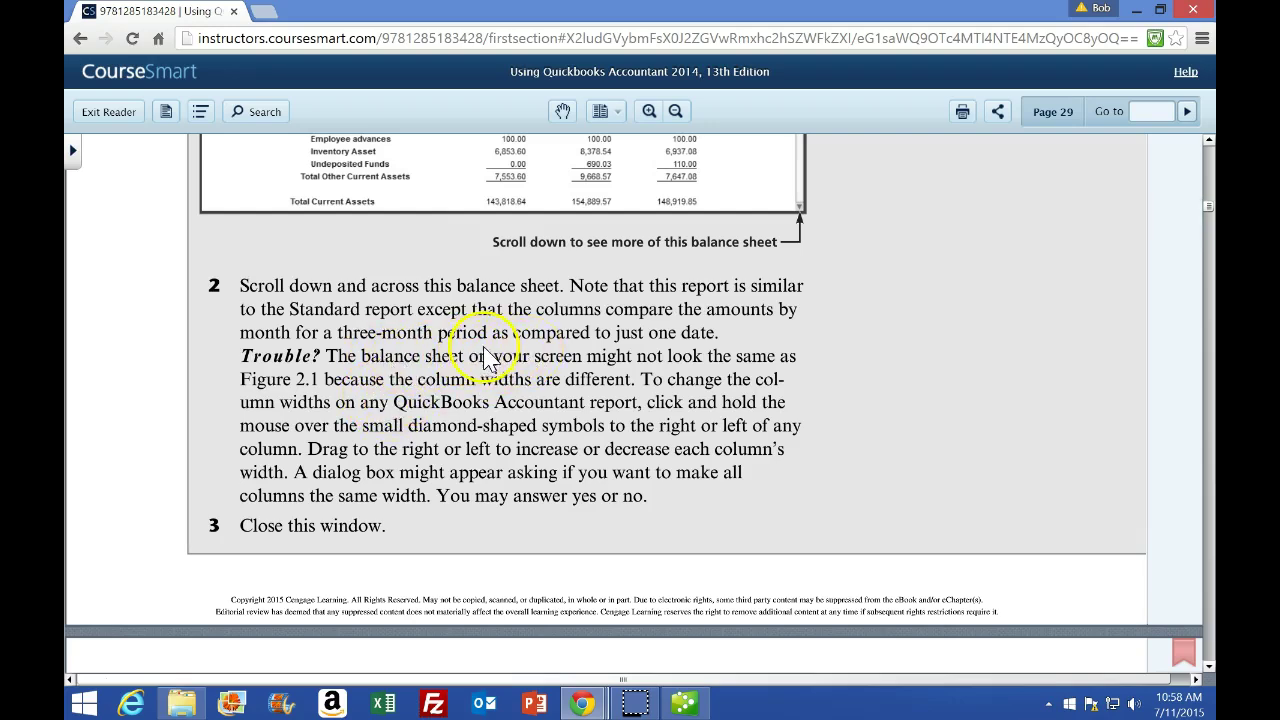
{"action": "scroll", "coordinate": [530, 500], "scroll_direction": "down", "scroll_amount": 1}
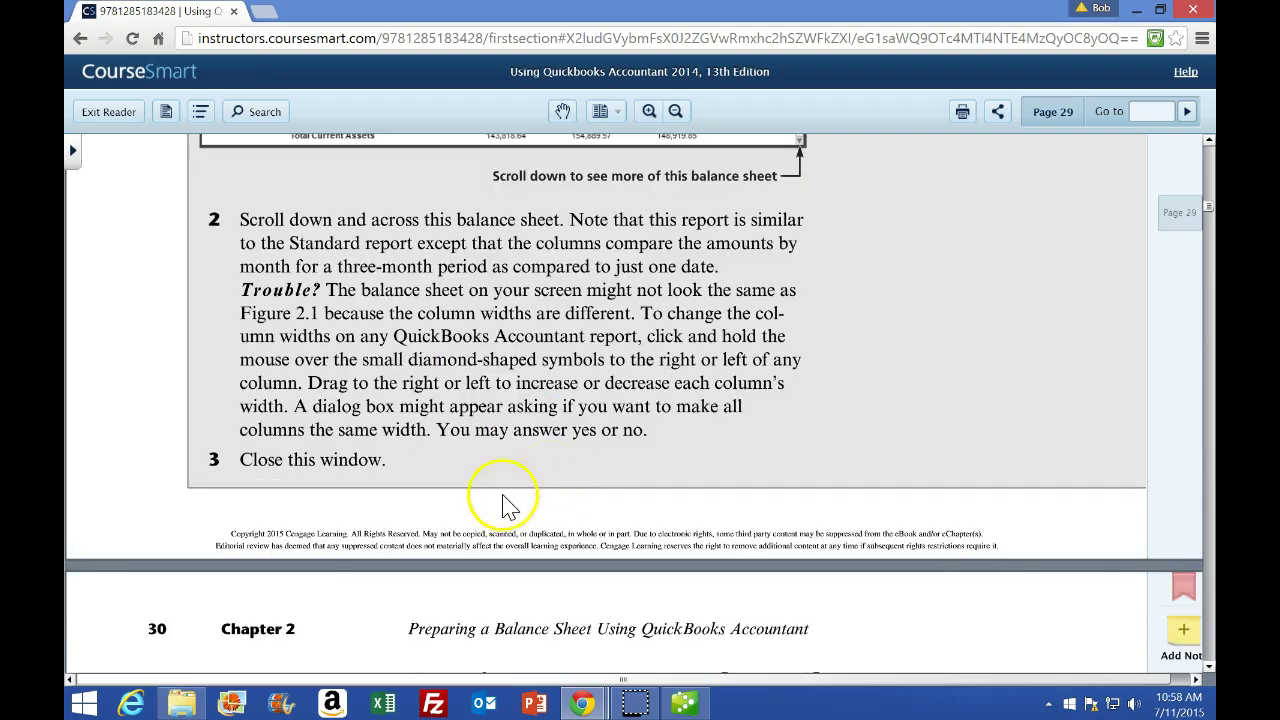
{"action": "scroll", "coordinate": [486, 503], "scroll_direction": "down", "scroll_amount": 1}
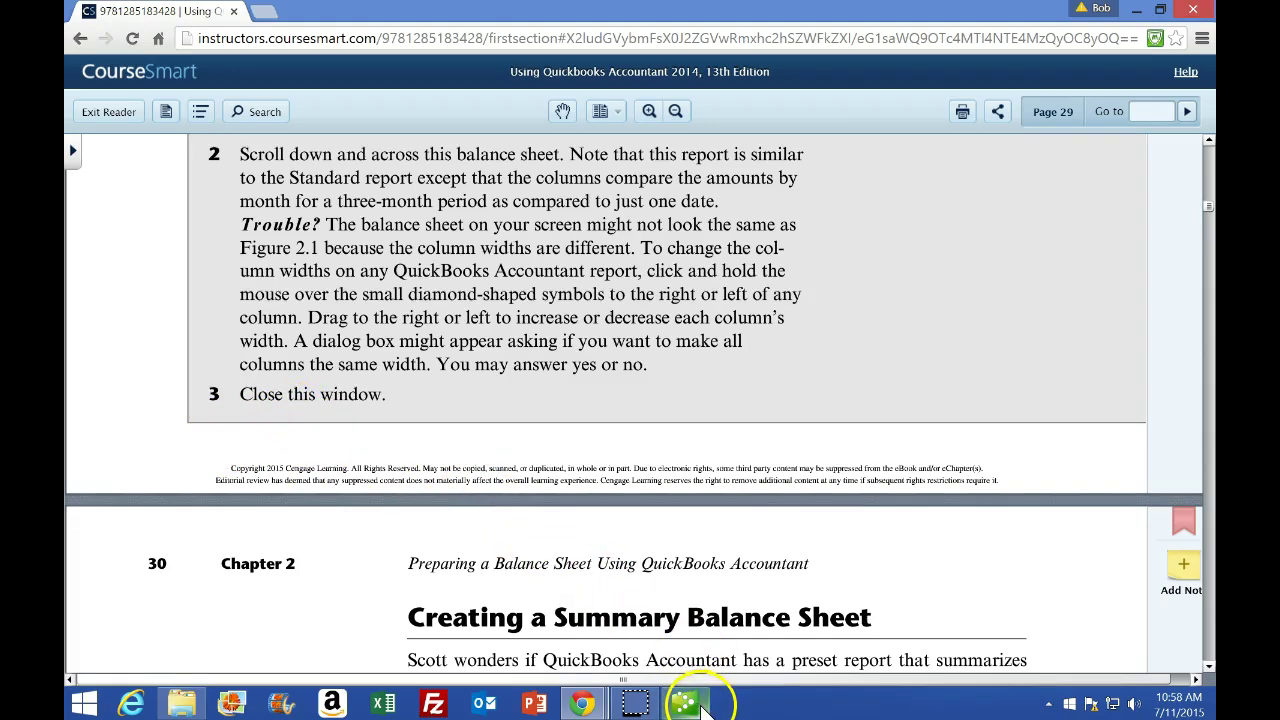
Step: Return to QuickBooks and export the comparative balance sheet to a new worksheet in a new Excel workbook, maximizing the Excel window
{"action": "left_click", "coordinate": [700, 703]}
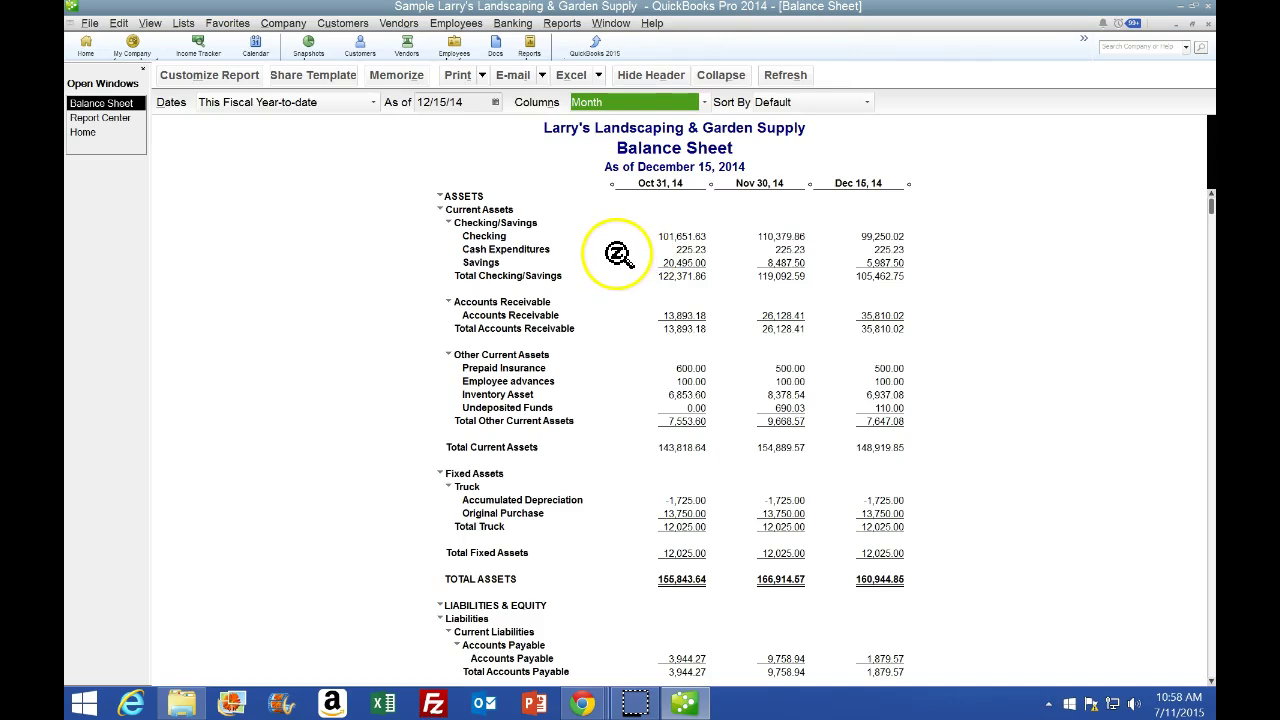
{"action": "left_click", "coordinate": [598, 77]}
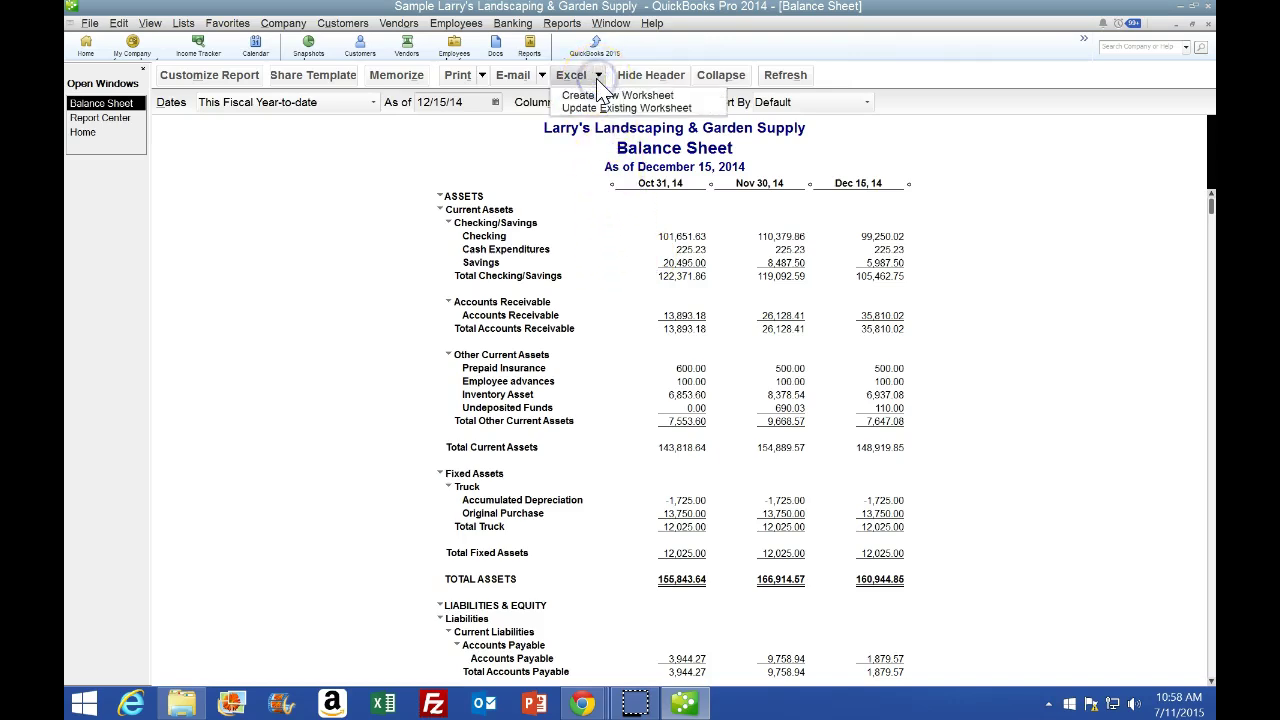
{"action": "left_click", "coordinate": [627, 96]}
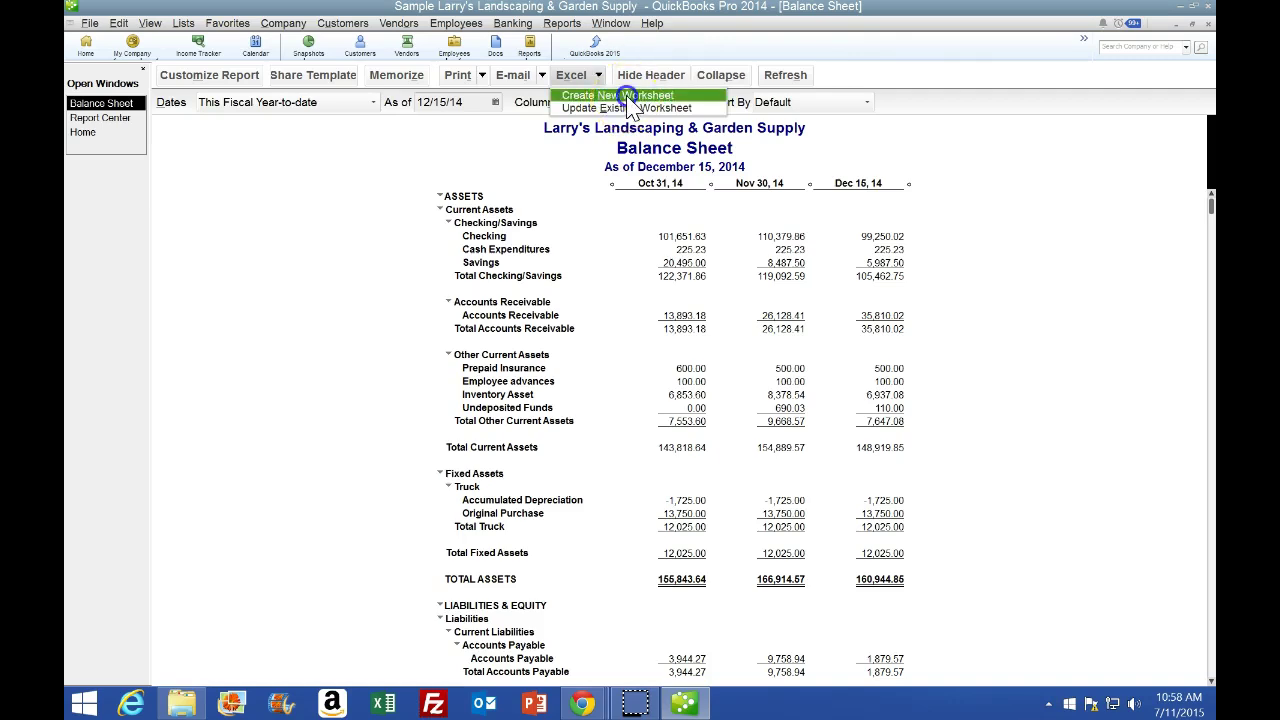
{"action": "left_click", "coordinate": [627, 96]}
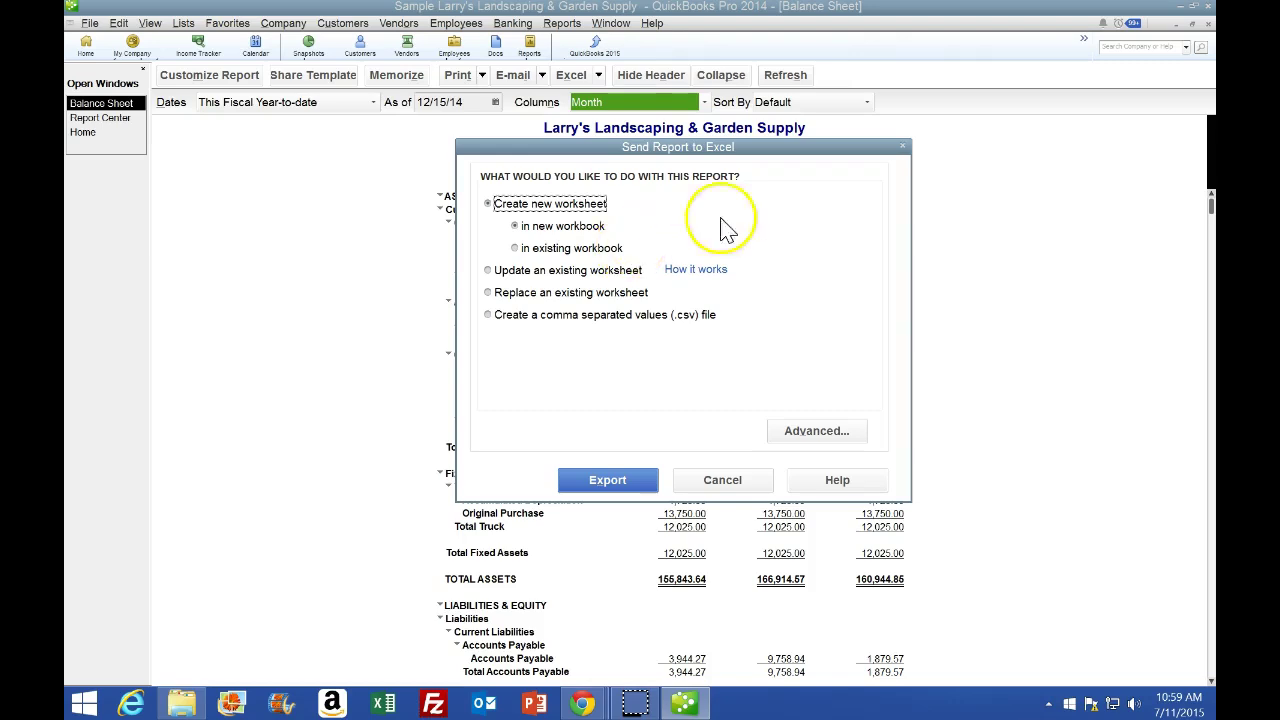
{"action": "left_click", "coordinate": [588, 478]}
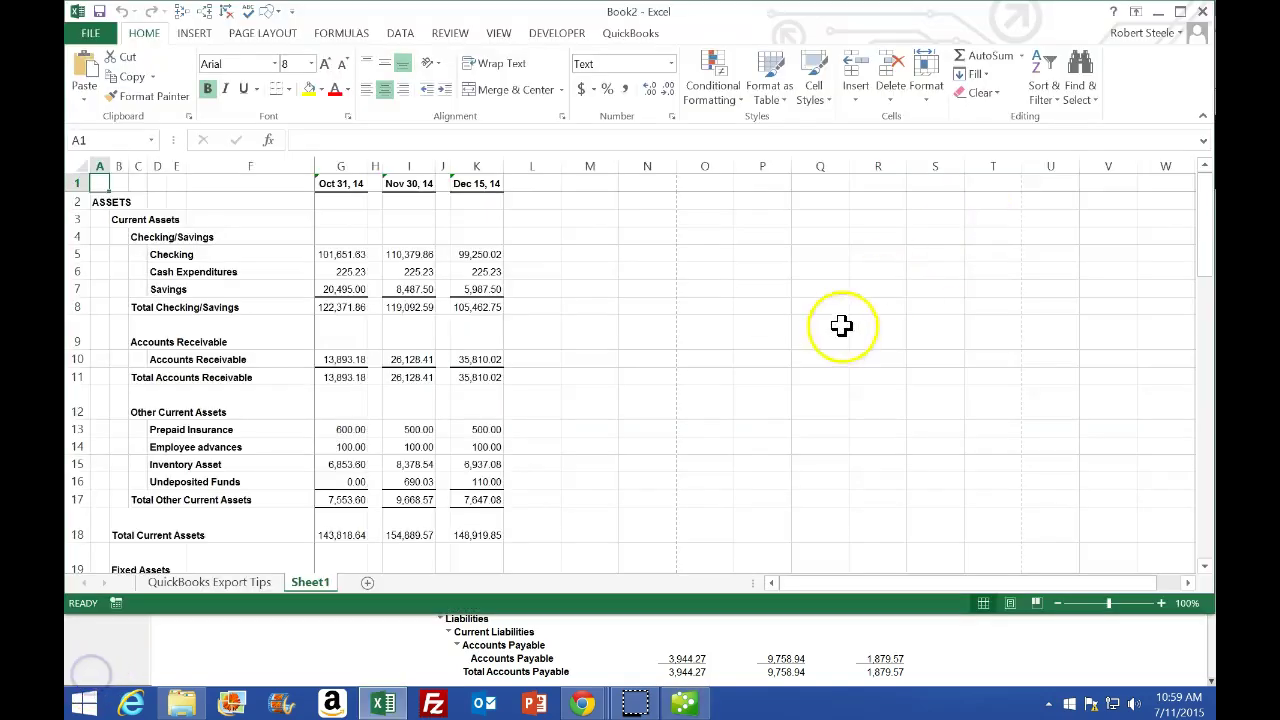
{"action": "left_click", "coordinate": [1180, 11]}
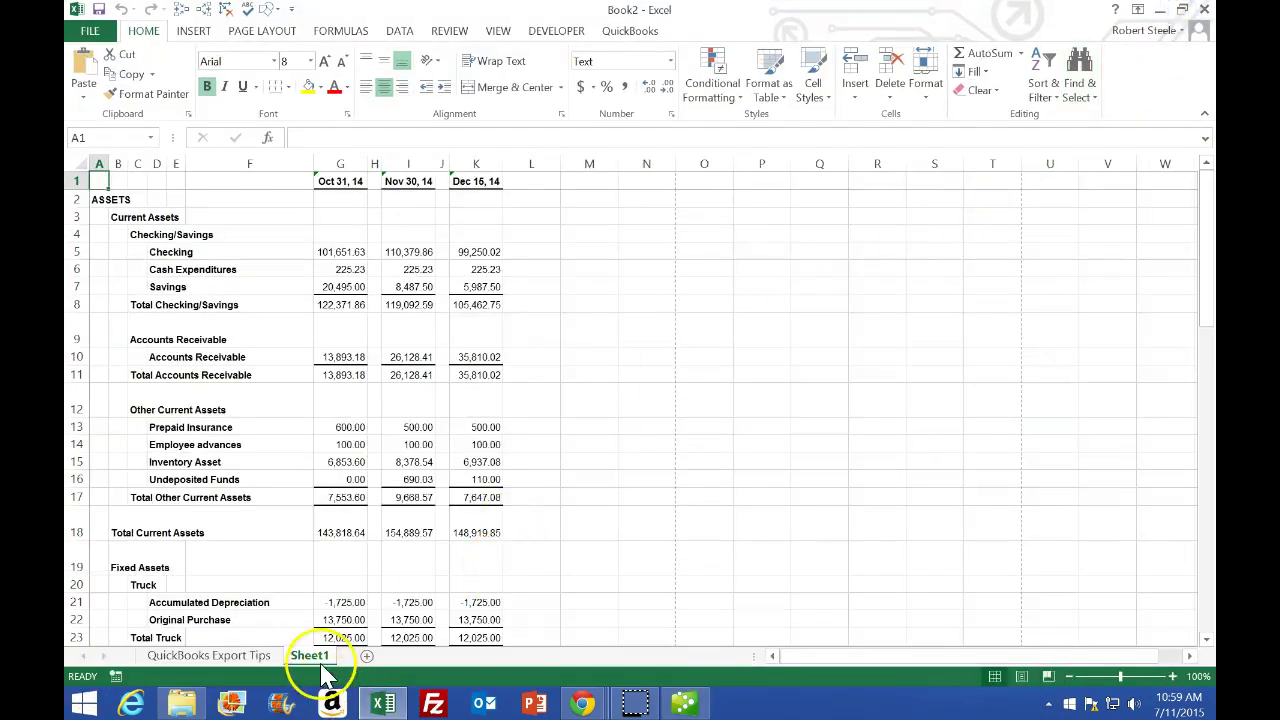
Step: Show the exported balance sheet in Page Layout view to check its header, and return to Normal view
{"action": "left_click", "coordinate": [1024, 678]}
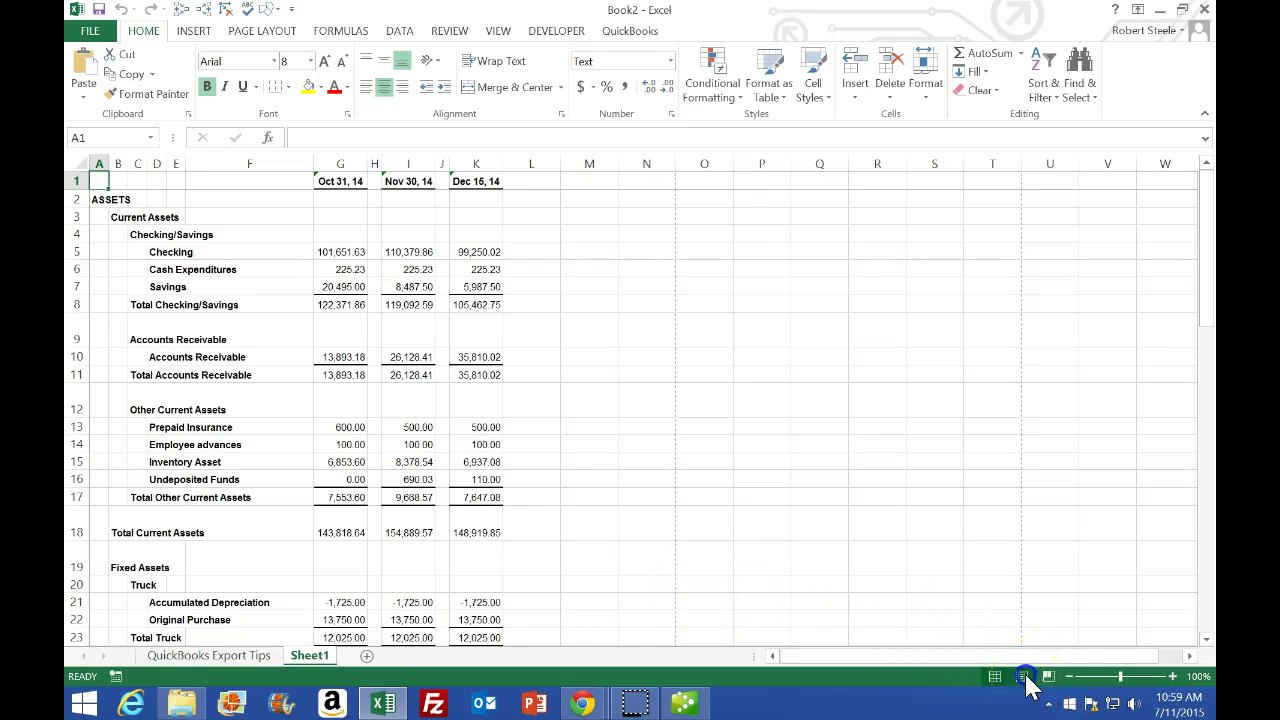
{"action": "left_click", "coordinate": [614, 398]}
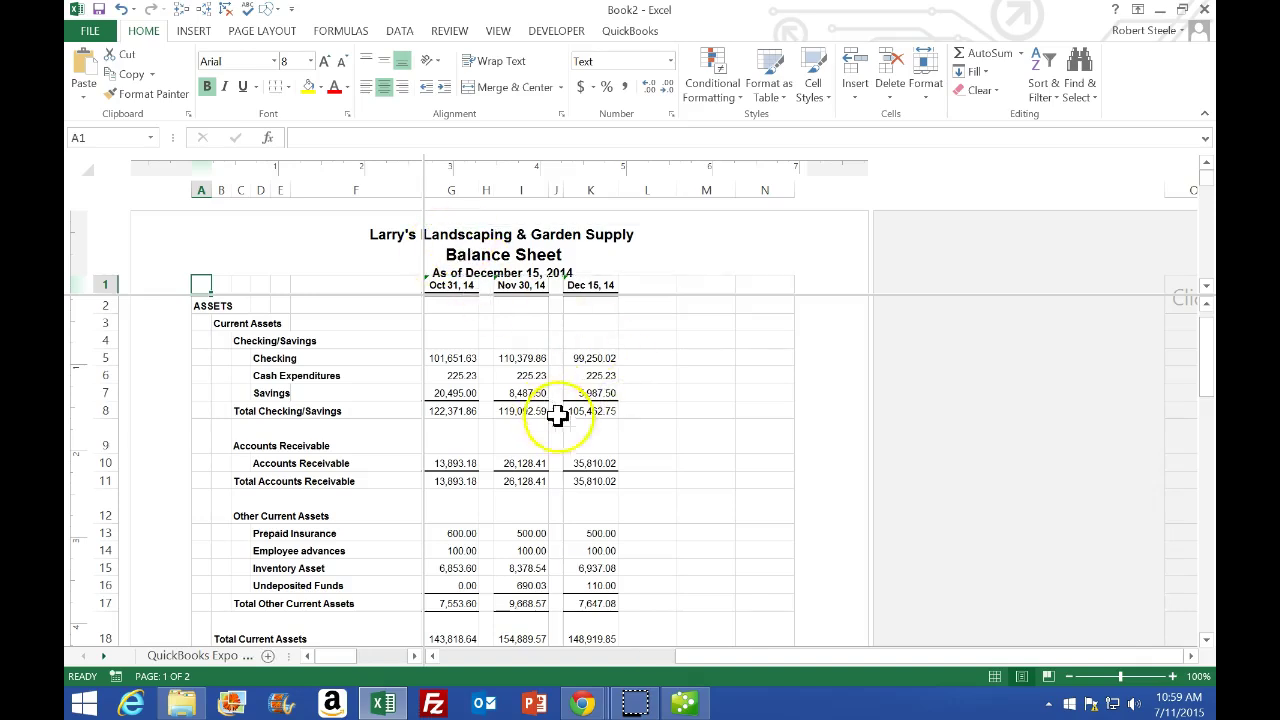
{"action": "left_click", "coordinate": [997, 677]}
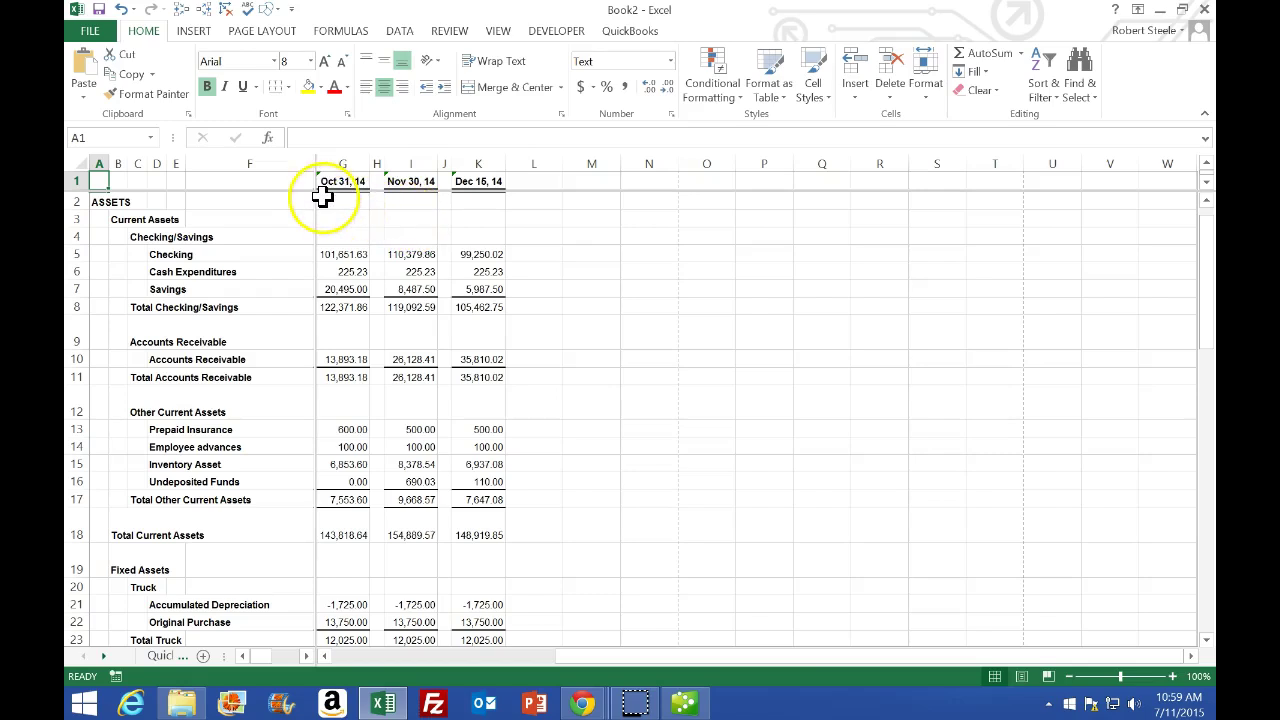
Step: Remove the pane split from the exported worksheet and display it in Page Layout view
{"action": "left_click", "coordinate": [343, 289]}
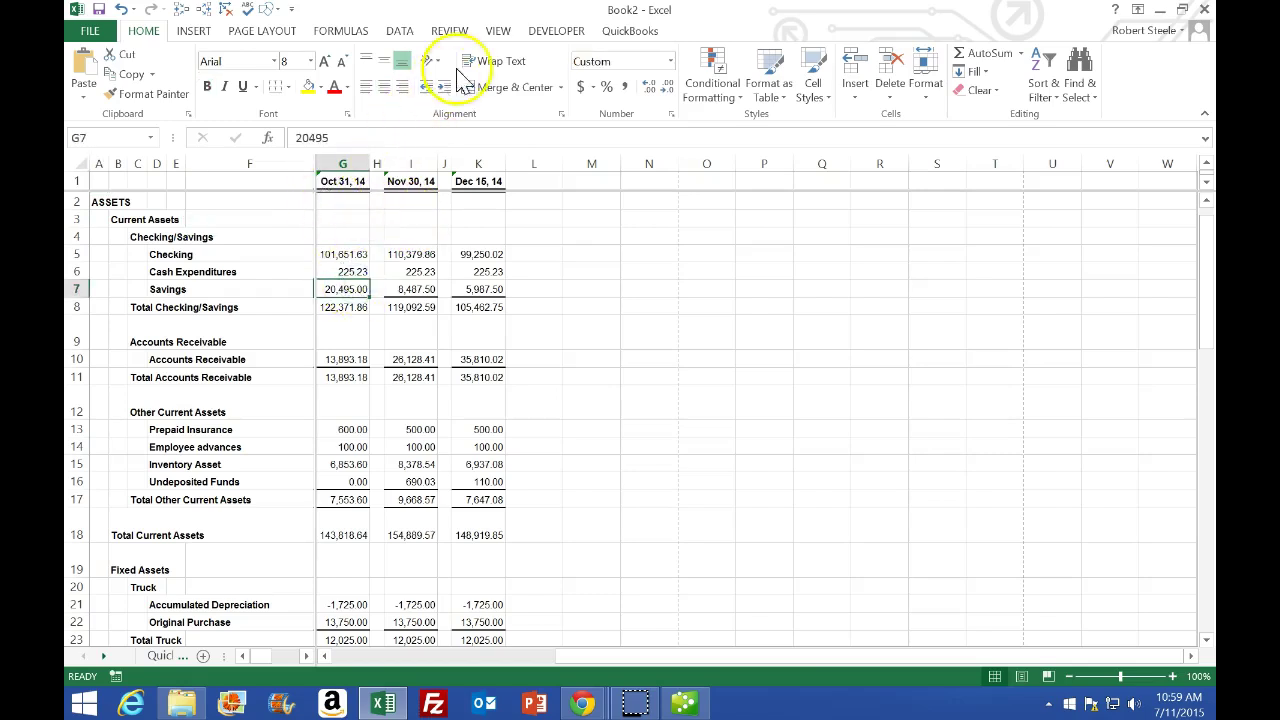
{"action": "left_click", "coordinate": [498, 31]}
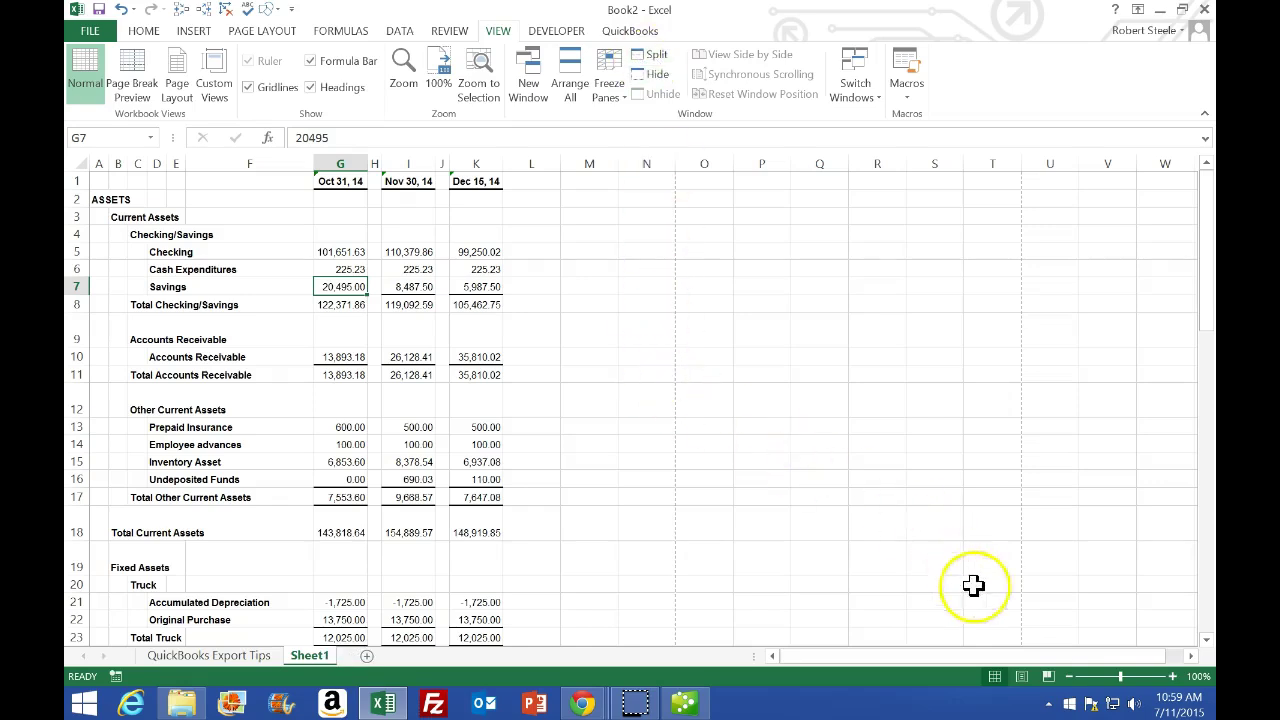
{"action": "left_click", "coordinate": [1022, 677]}
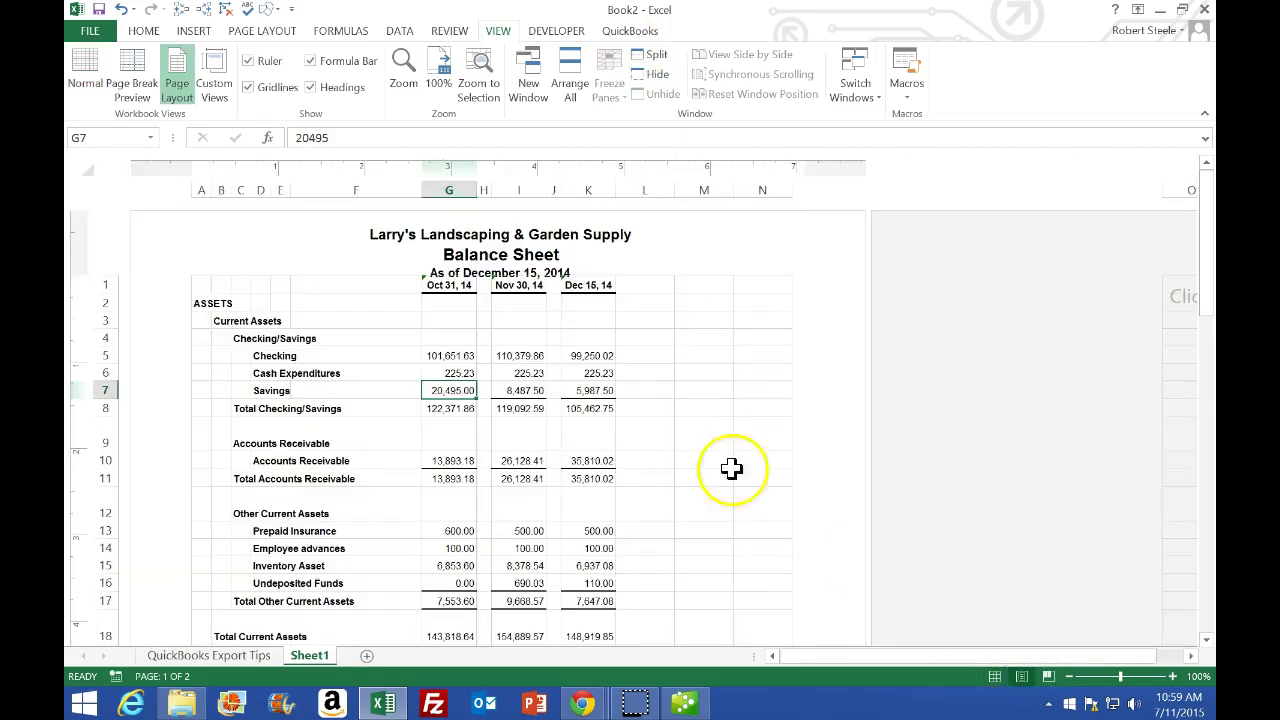
Step: Rename the exported worksheet Balance Sheet 12.15 and return it to Normal view
{"action": "double_click", "coordinate": [307, 660]}
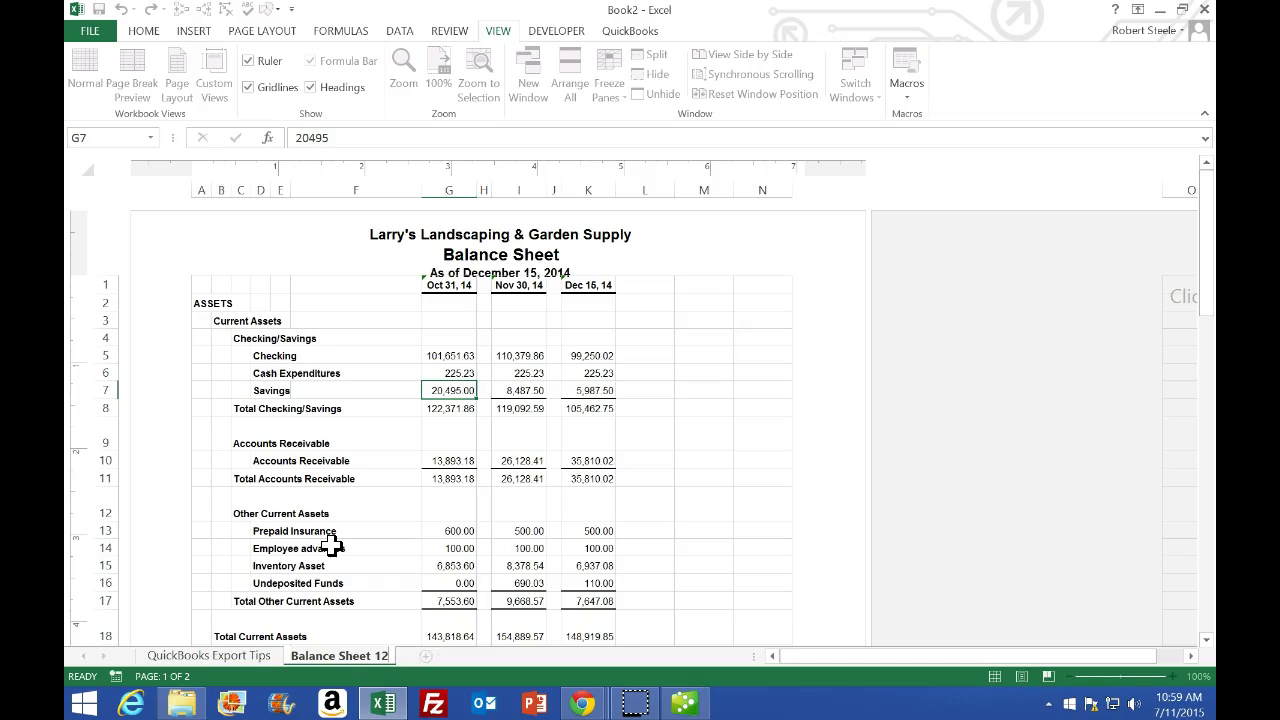
{"action": "left_click", "coordinate": [394, 510]}
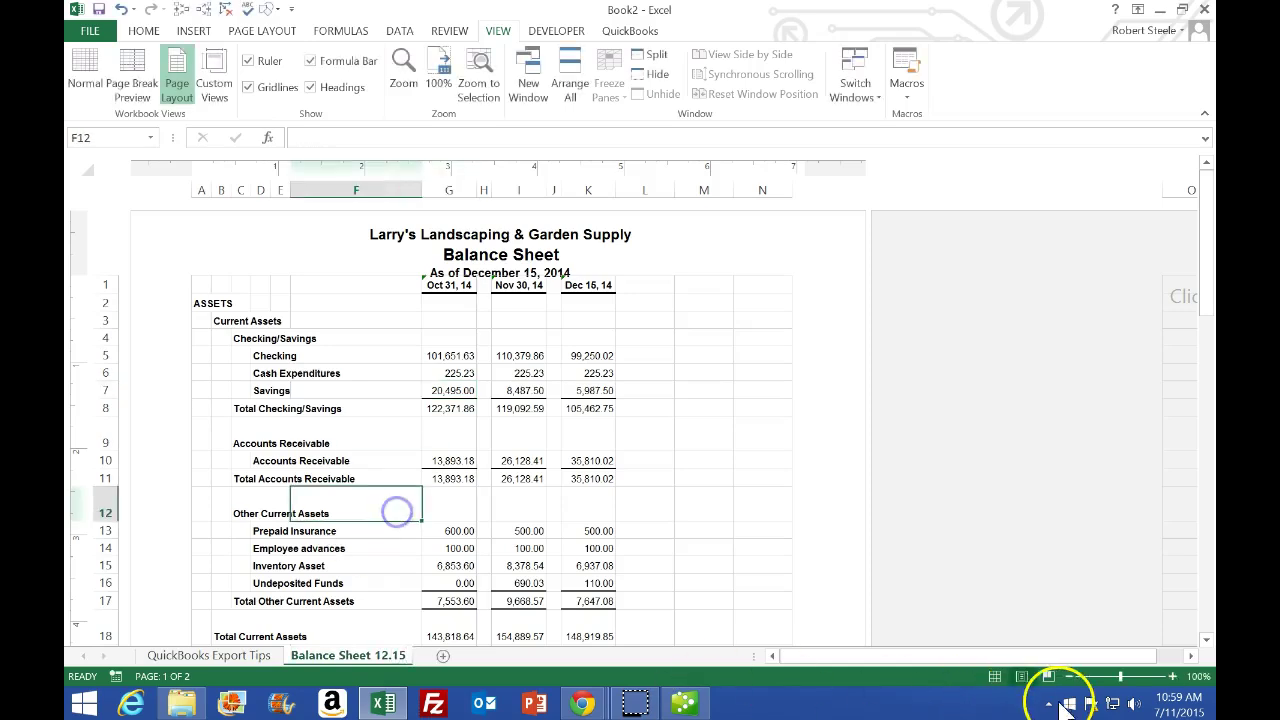
{"action": "left_click", "coordinate": [995, 676]}
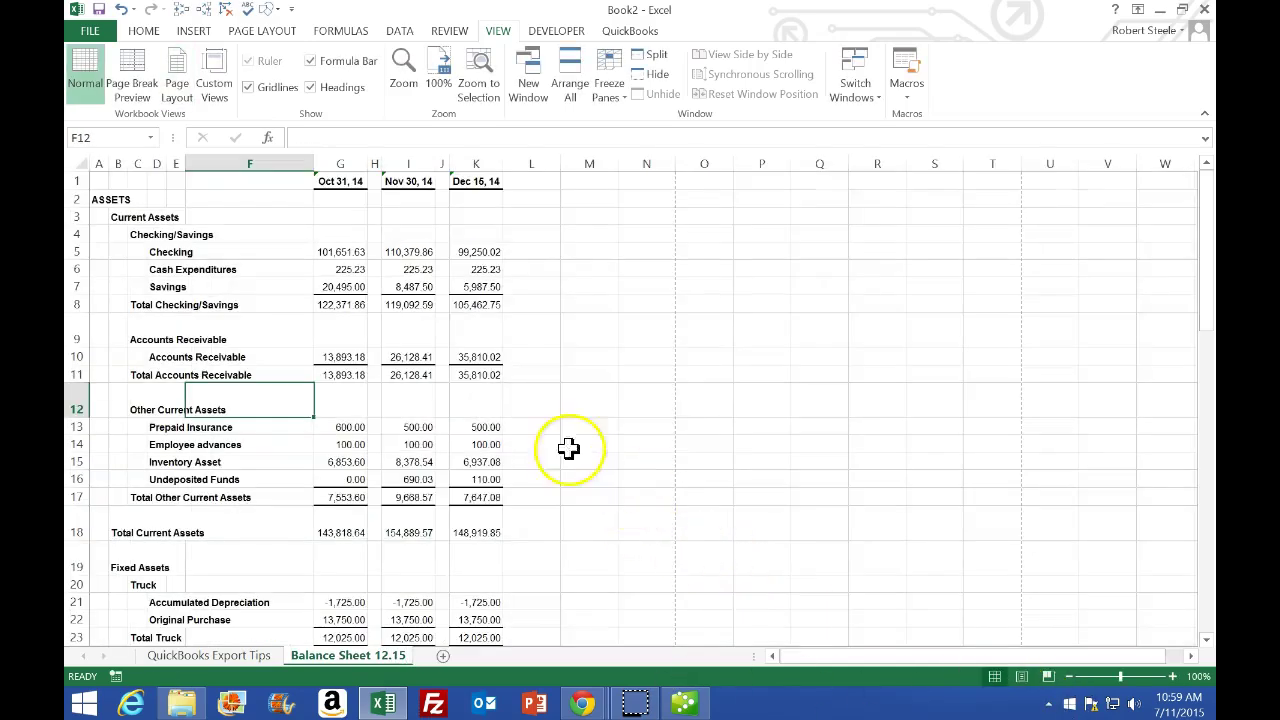
Step: Start saving the workbook as a new file on the computer and browse for a folder
{"action": "left_click", "coordinate": [91, 32]}
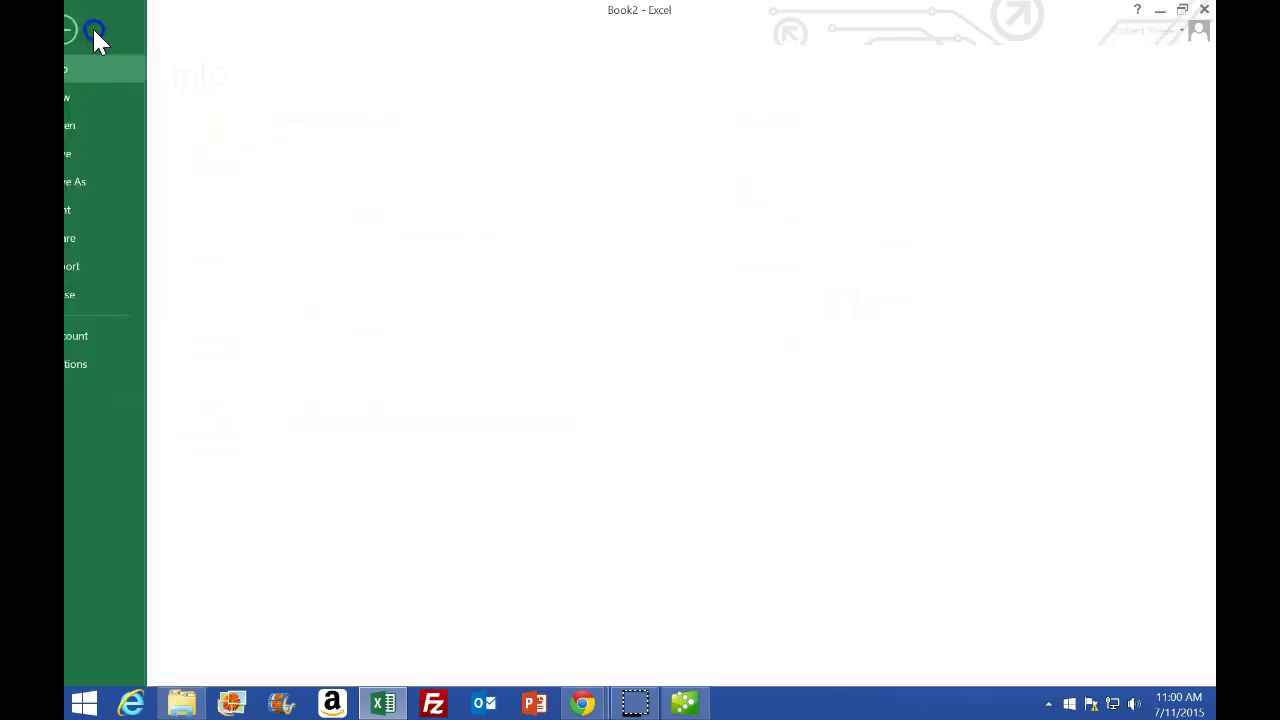
{"action": "left_click", "coordinate": [110, 180]}
{"action": "left_click", "coordinate": [290, 195]}
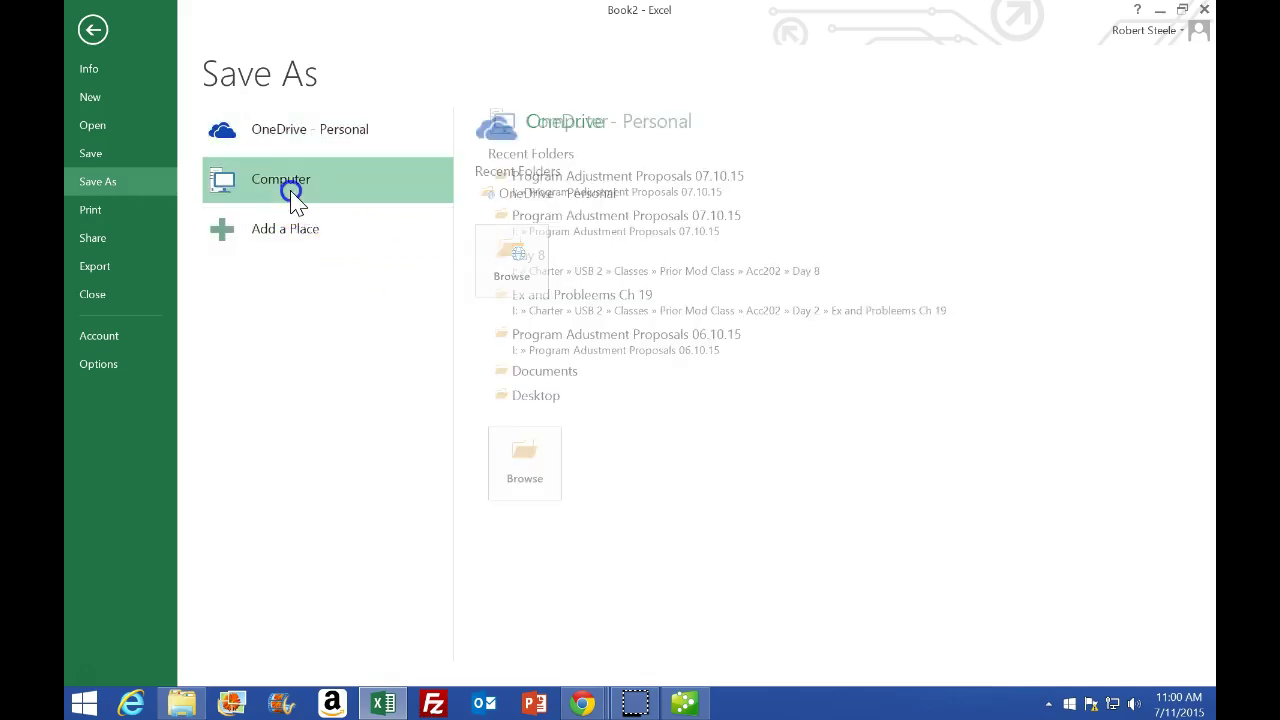
{"action": "left_click", "coordinate": [506, 463]}
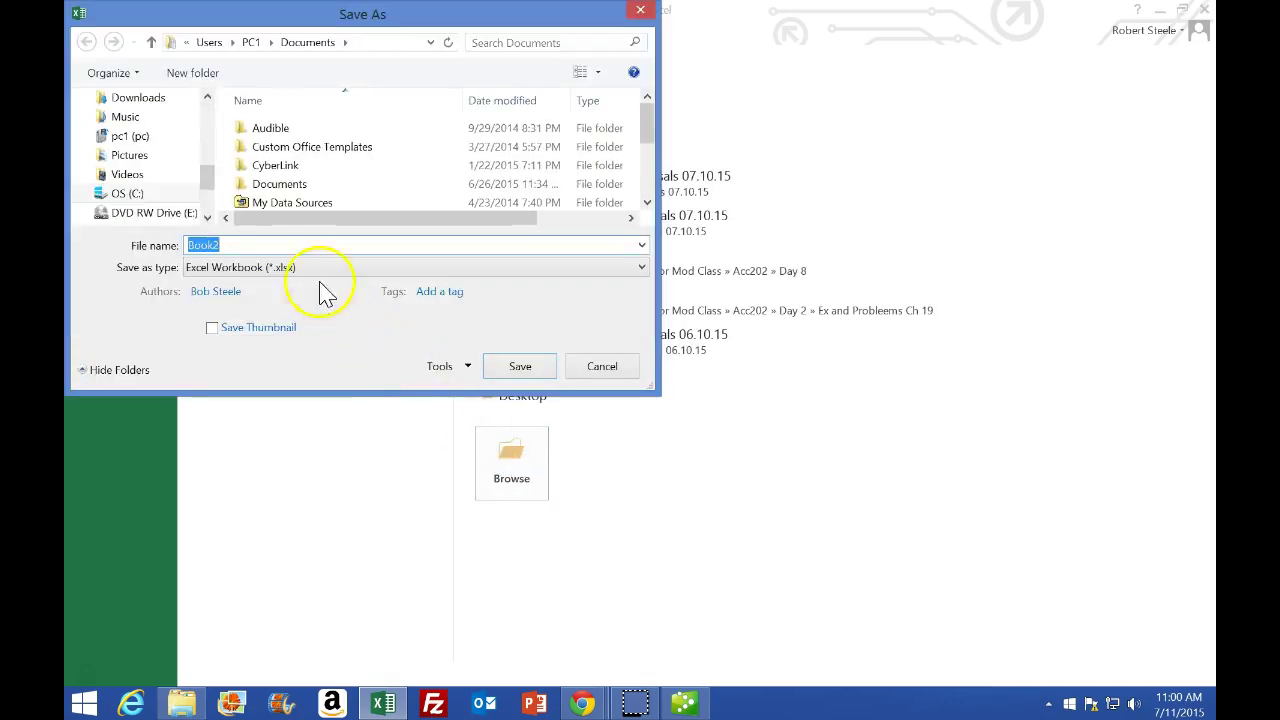
Step: Choose the Week 1 folder inside the Desktop's QuickBooks folder as the save location
{"action": "left_click_drag", "start_coordinate": [208, 195], "coordinate": [210, 185]}
{"action": "scroll", "coordinate": [210, 192], "scroll_direction": "up", "scroll_amount": 5}
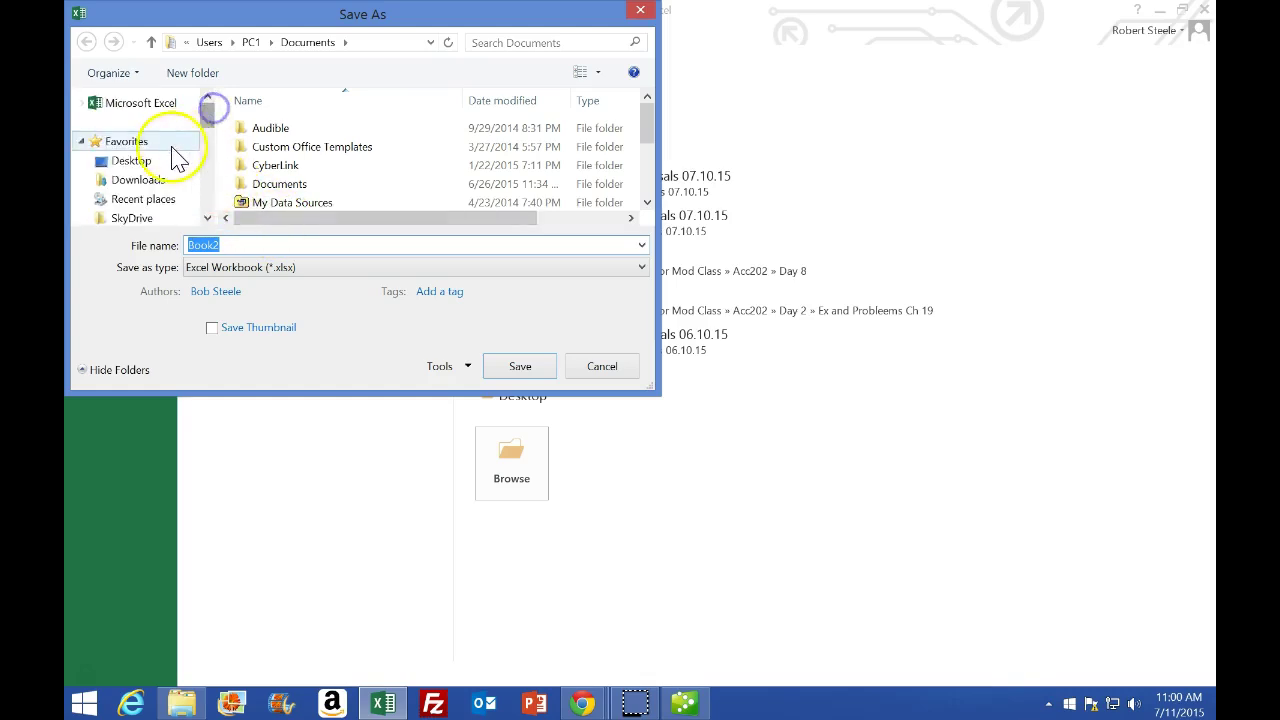
{"action": "left_click", "coordinate": [148, 168]}
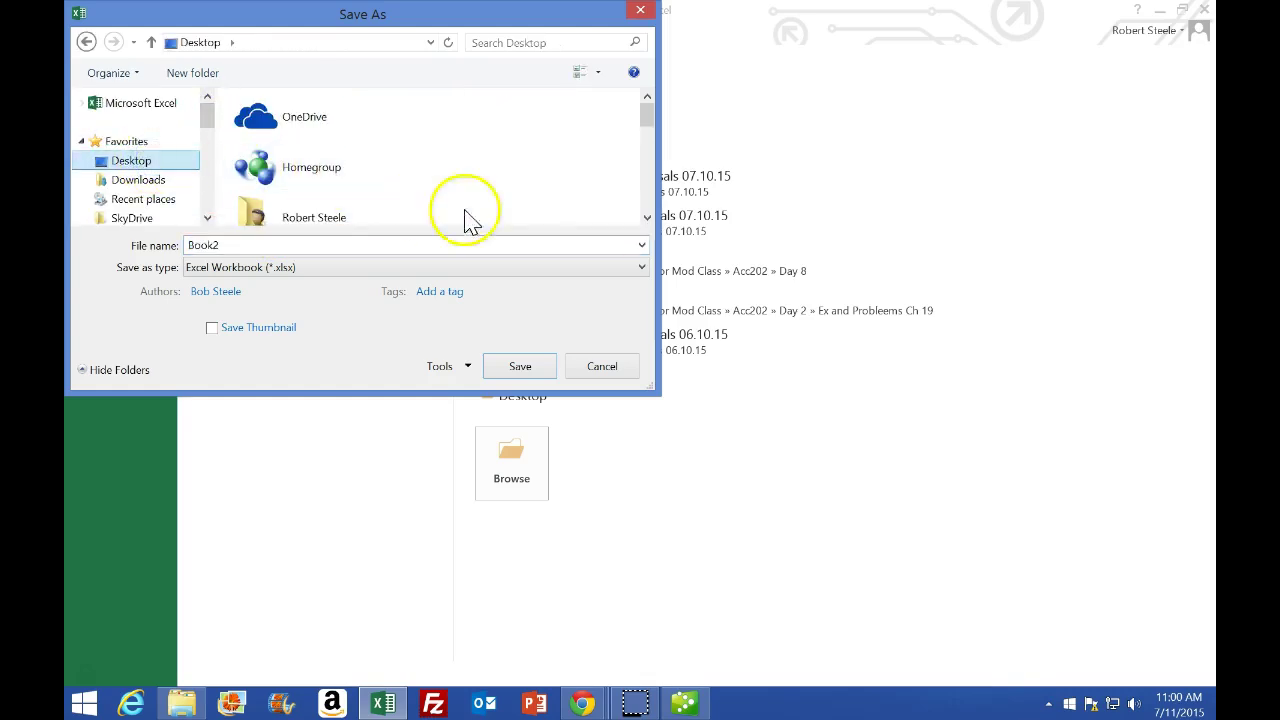
{"action": "left_click_drag", "start_coordinate": [647, 218], "coordinate": [647, 218]}
{"action": "left_click", "coordinate": [647, 100]}
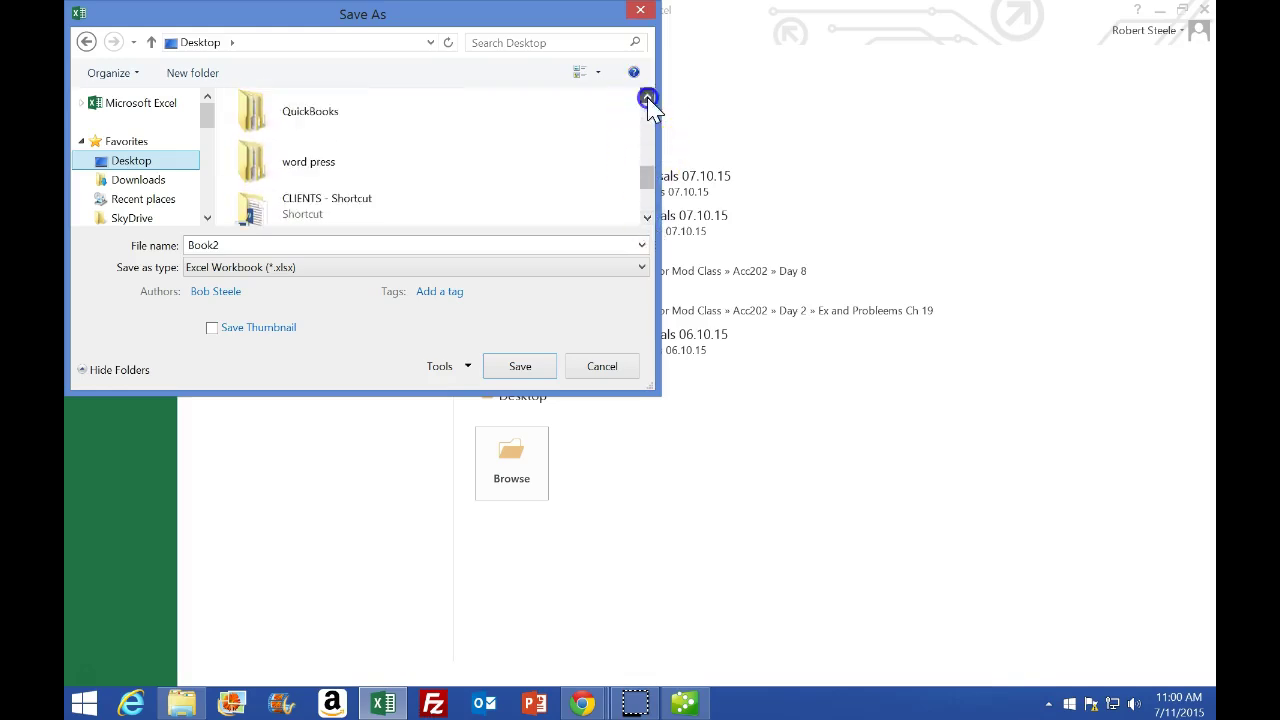
{"action": "left_click", "coordinate": [333, 114]}
{"action": "double_click", "coordinate": [333, 114]}
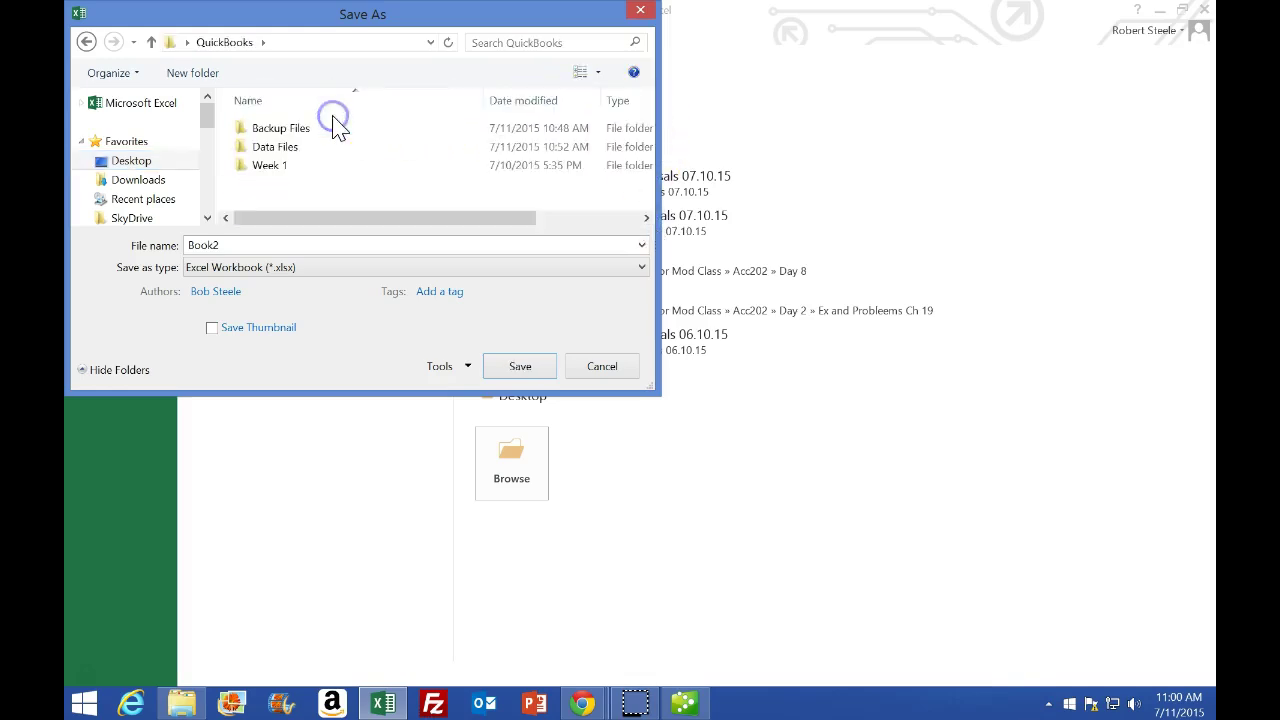
{"action": "double_click", "coordinate": [274, 170]}
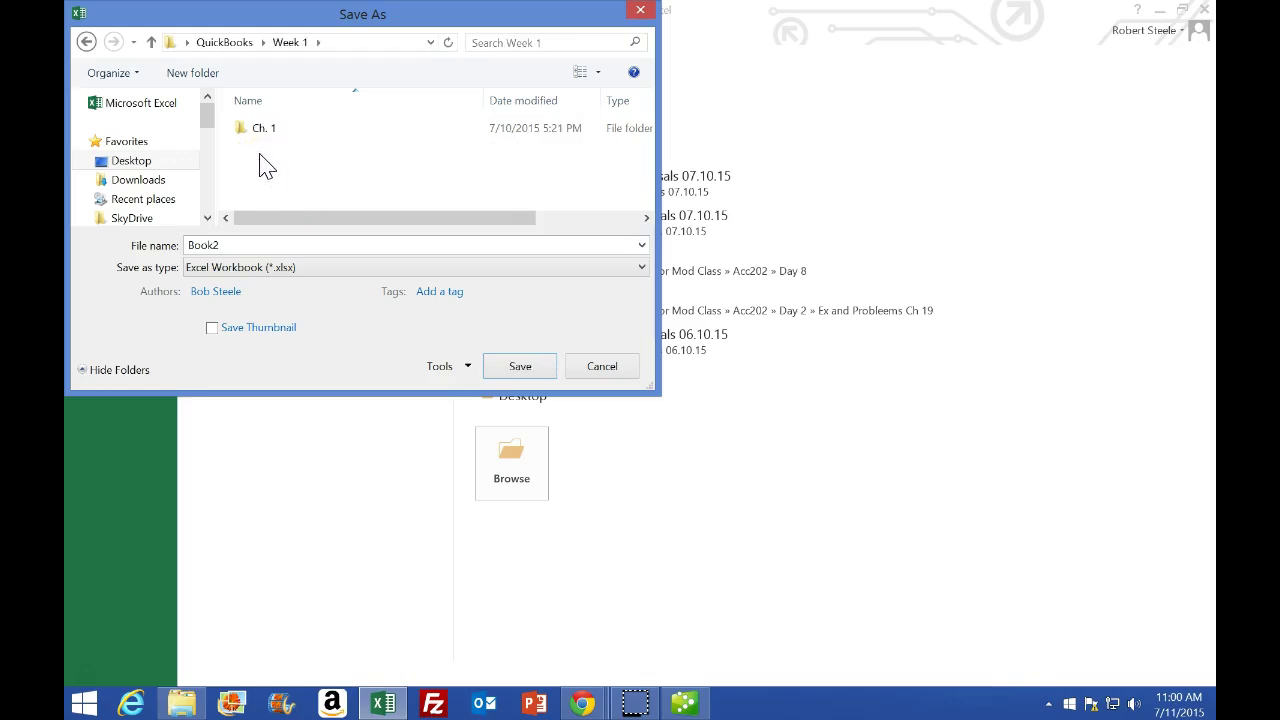
Step: Create a new folder named Ch. 2 inside the Week 1 folder
{"action": "right_click", "coordinate": [263, 158]}
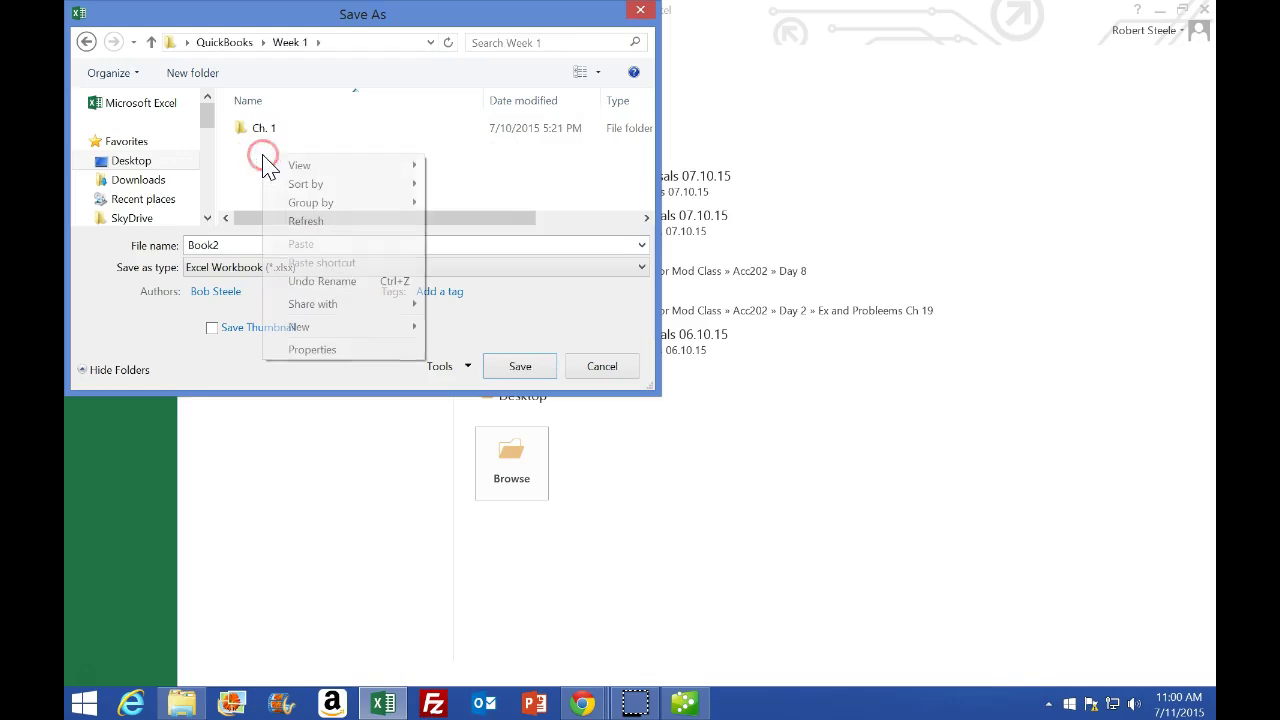
{"action": "mouse_move", "coordinate": [380, 327]}
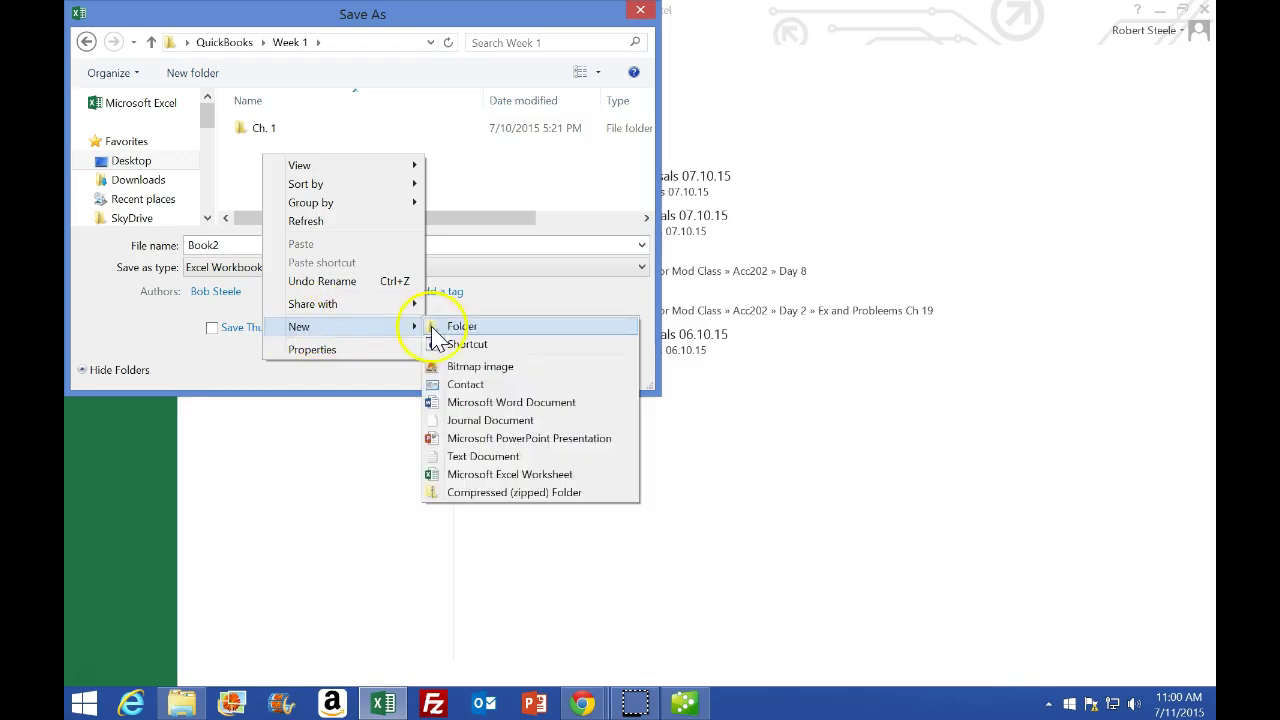
{"action": "left_click", "coordinate": [448, 326]}
{"action": "type", "text": "Ch."}
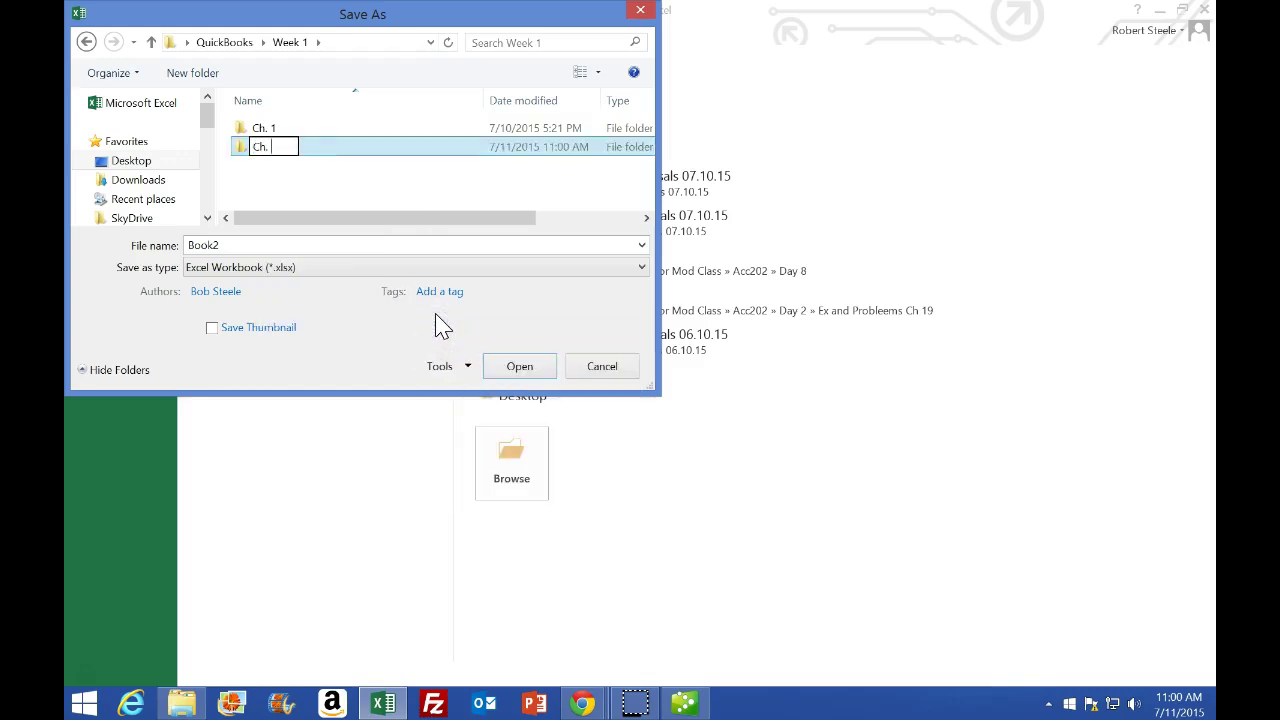
{"action": "type", "text": " 2"}
{"action": "left_click", "coordinate": [374, 150]}
{"action": "left_click", "coordinate": [322, 160]}
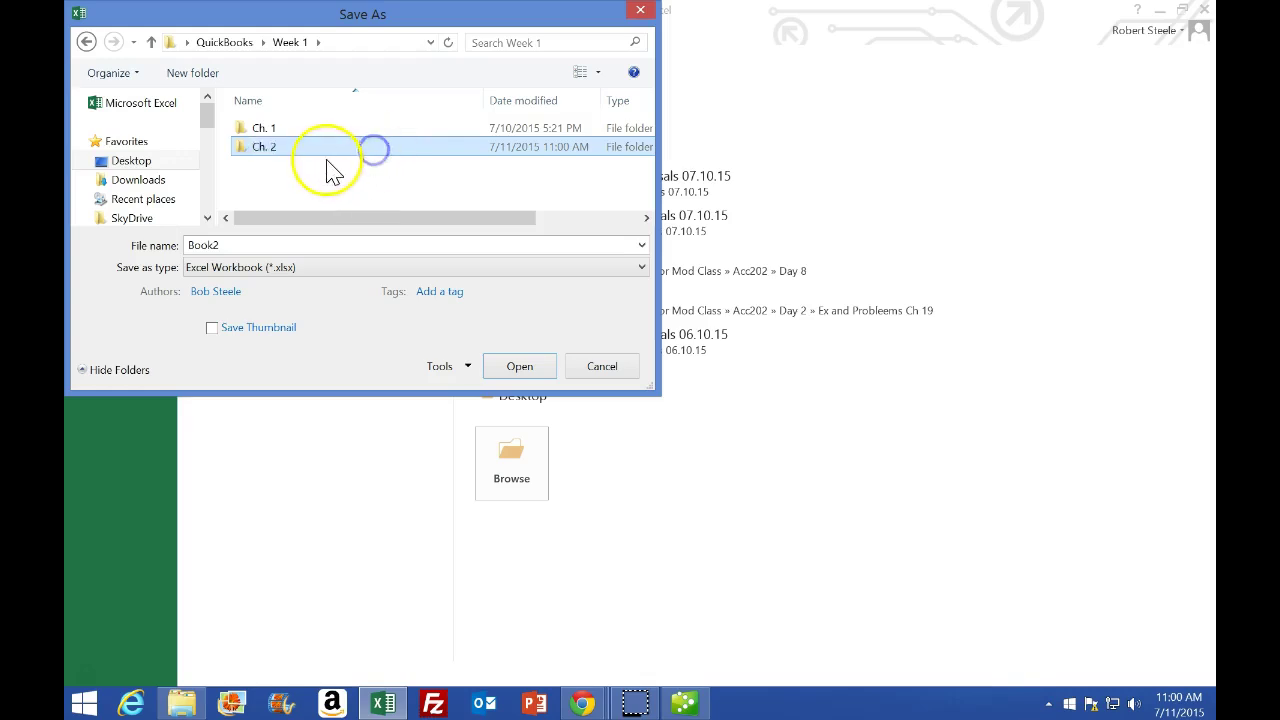
Step: Save the workbook as Ch. 2 Reports in the Ch. 2 folder and close it
{"action": "double_click", "coordinate": [286, 152]}
{"action": "left_click", "coordinate": [232, 247]}
{"action": "double_click", "coordinate": [196, 245]}
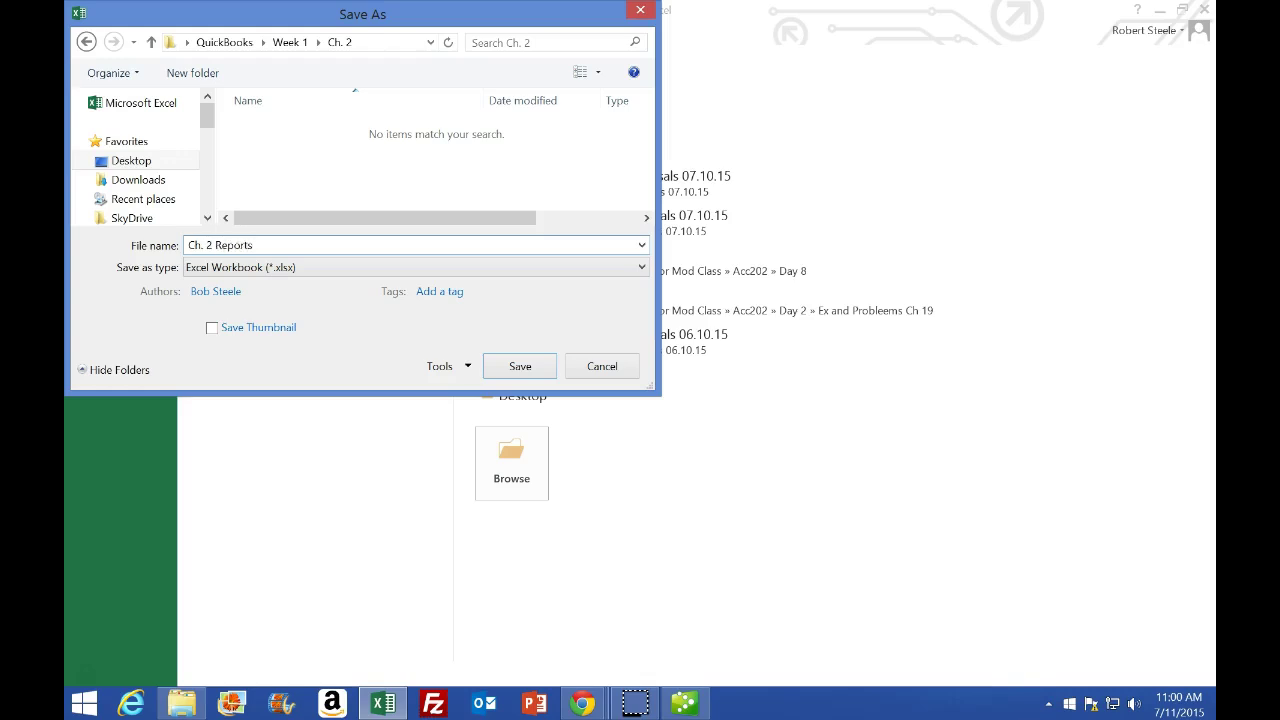
{"action": "left_click", "coordinate": [505, 366]}
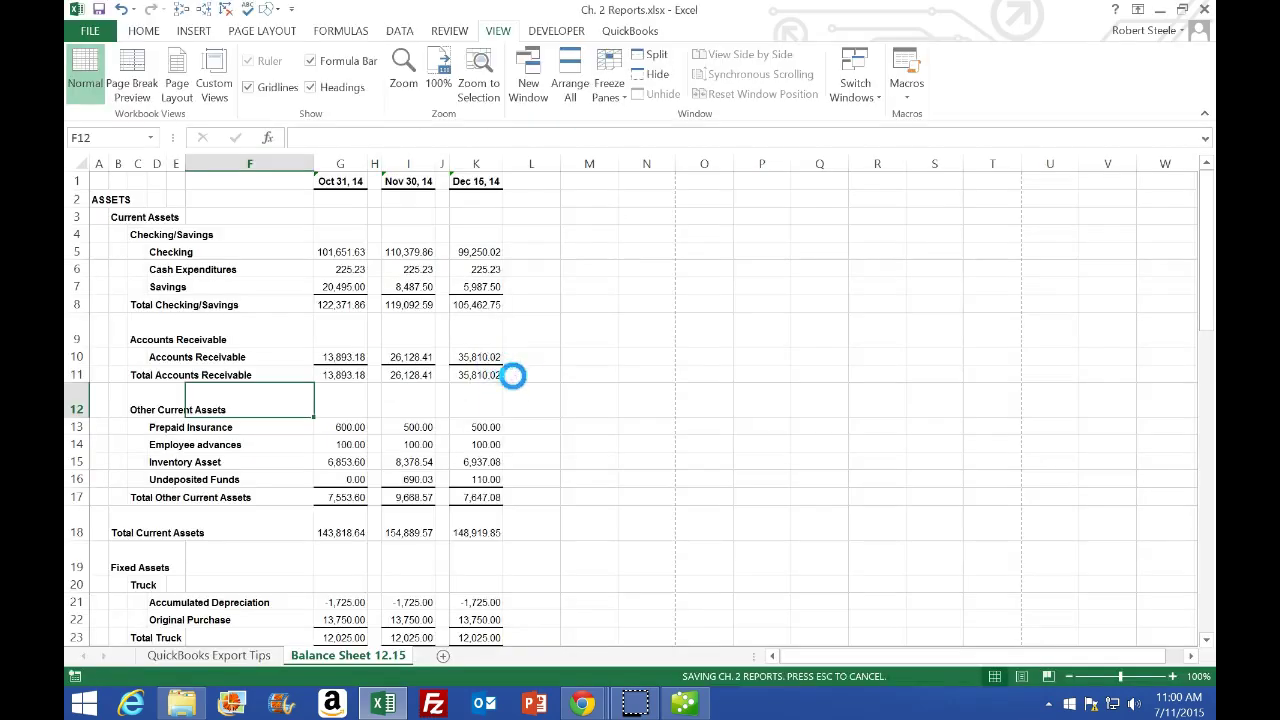
{"action": "left_click", "coordinate": [589, 374]}
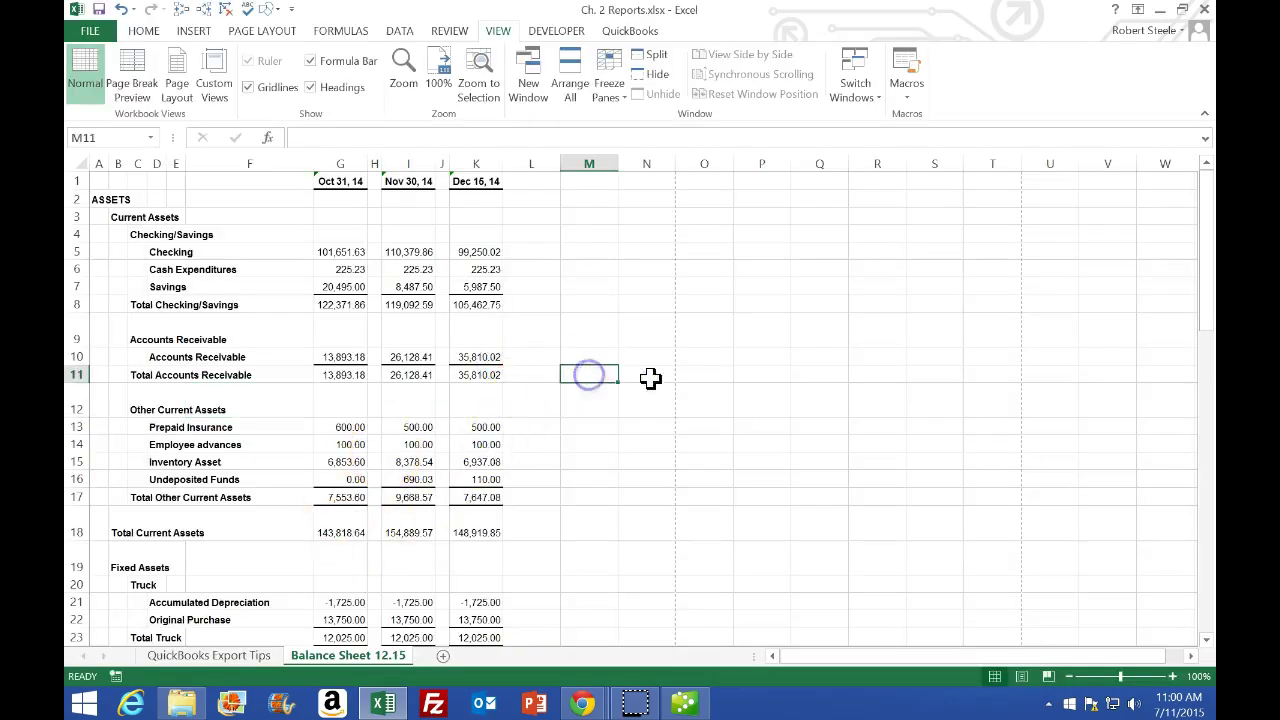
{"action": "left_click", "coordinate": [1204, 12]}
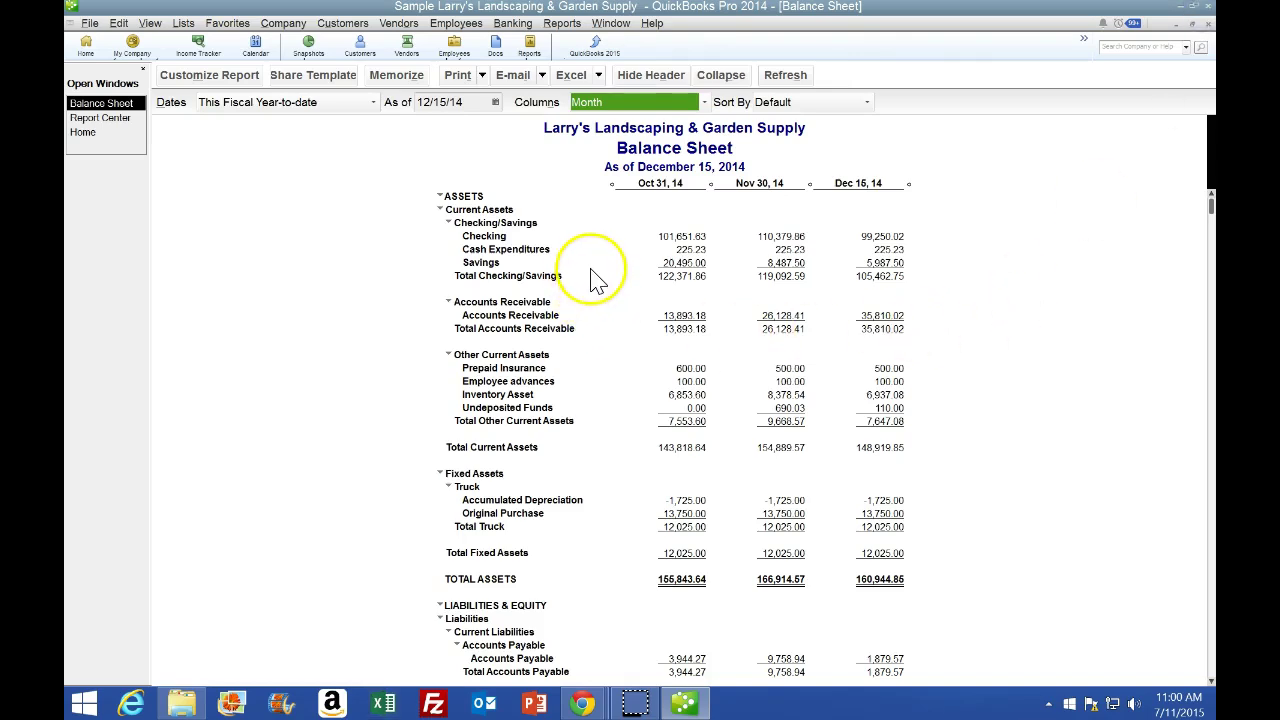
{"action": "left_click", "coordinate": [90, 23]}
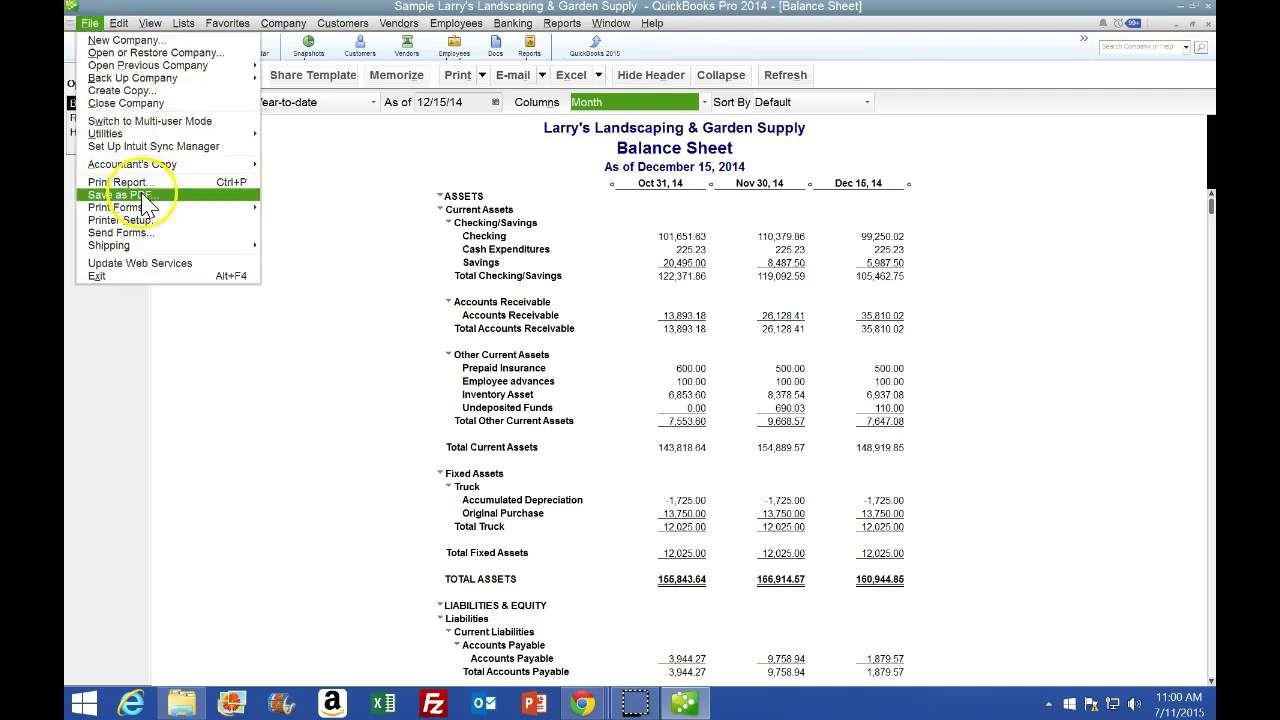
{"action": "left_click", "coordinate": [352, 226]}
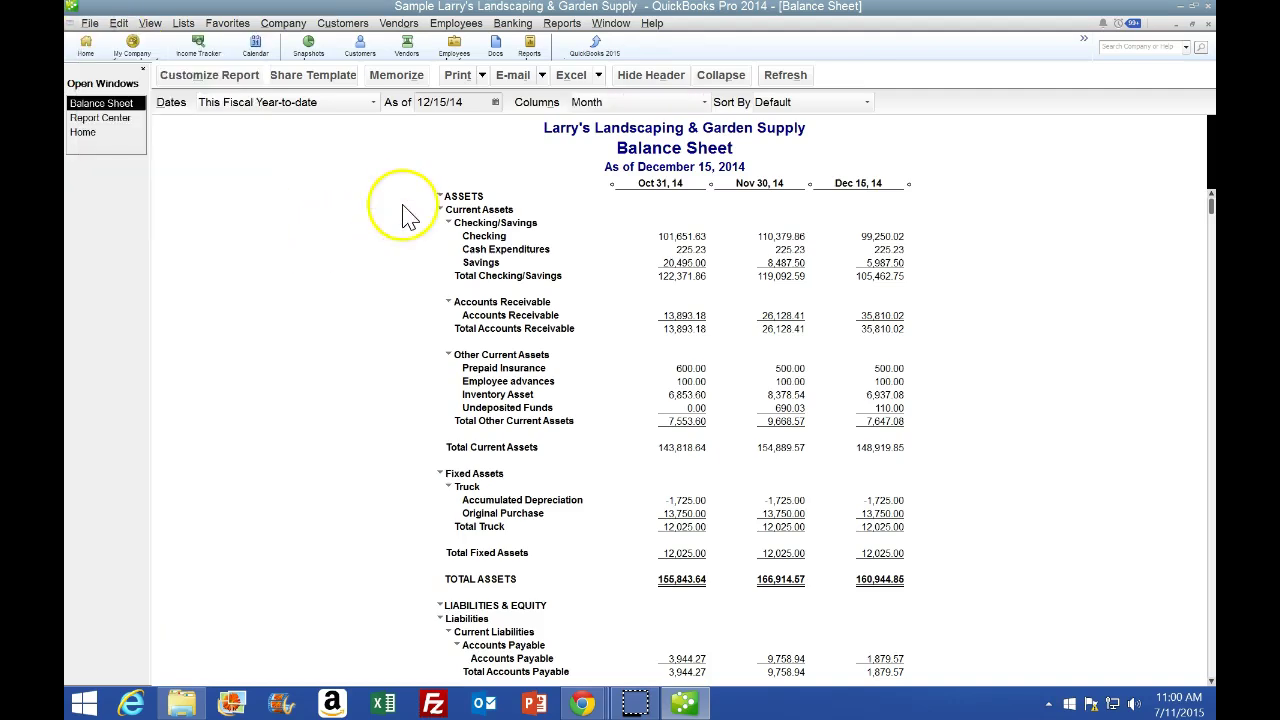
{"action": "left_click", "coordinate": [461, 77]}
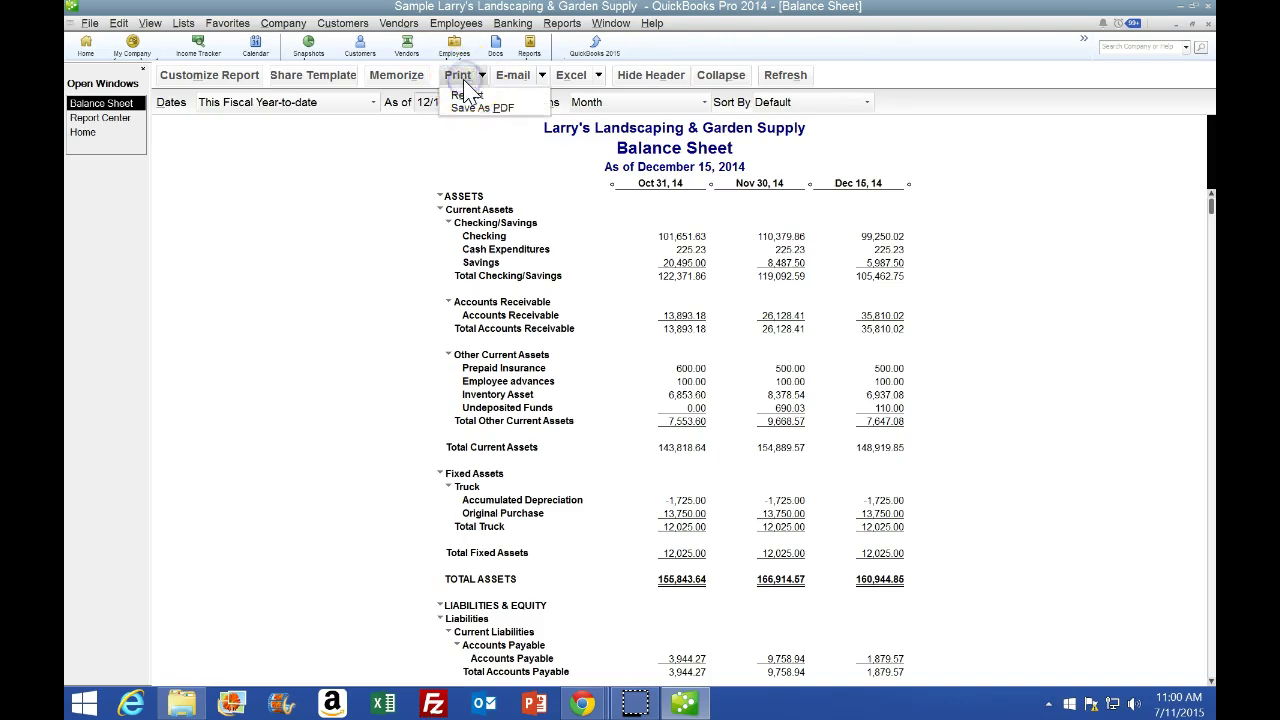
{"action": "left_click", "coordinate": [476, 112]}
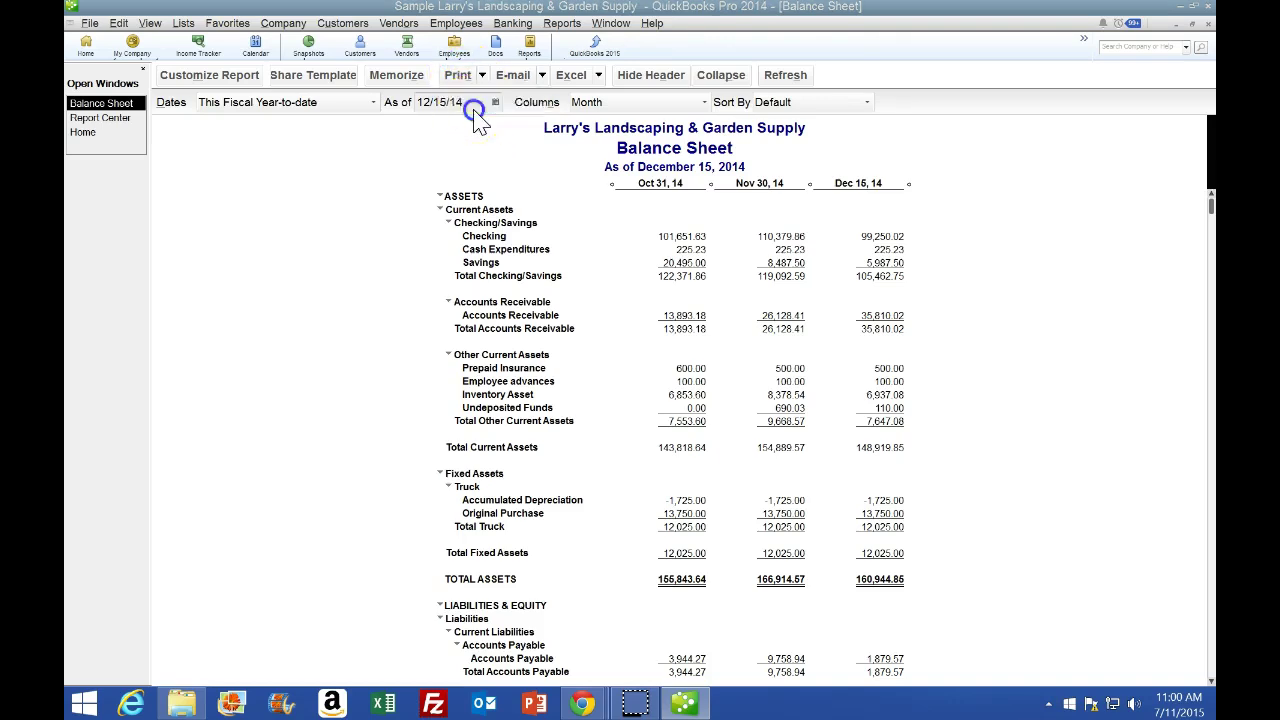
{"action": "left_click", "coordinate": [528, 410]}
Step: Print the balance sheet report to the CutePDF Writer printer
{"action": "left_click", "coordinate": [457, 77]}
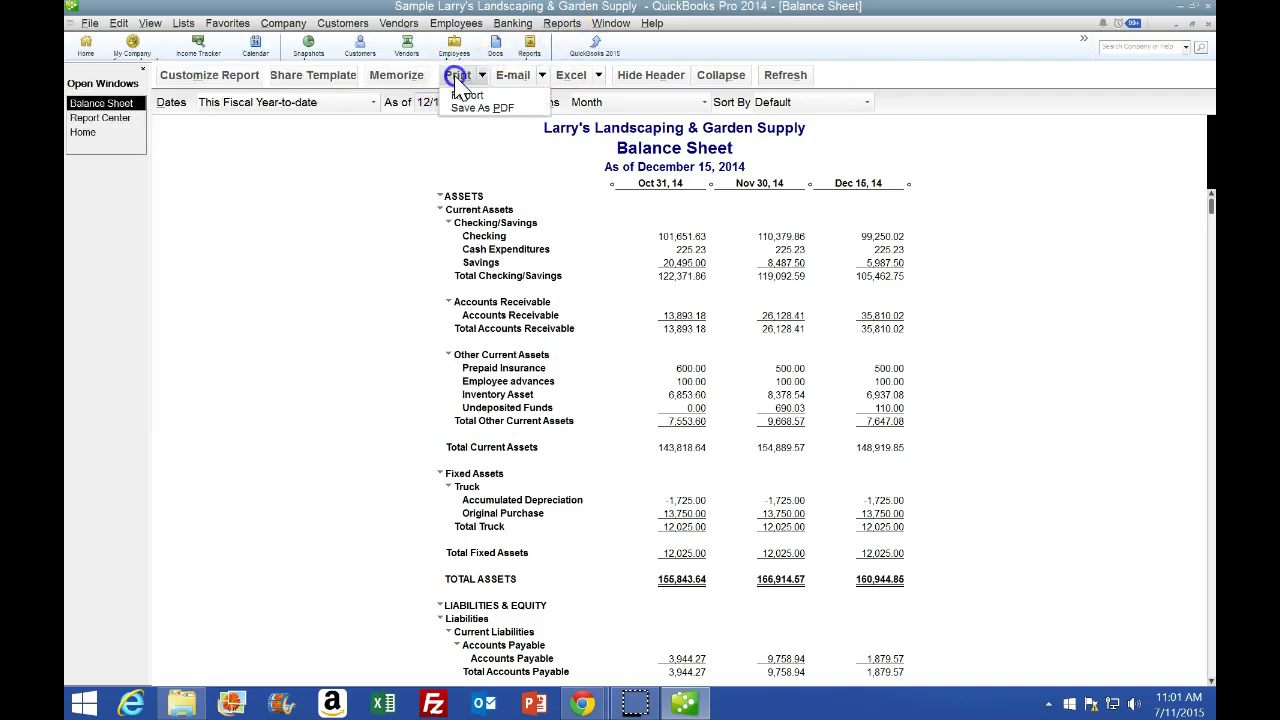
{"action": "left_click", "coordinate": [467, 95]}
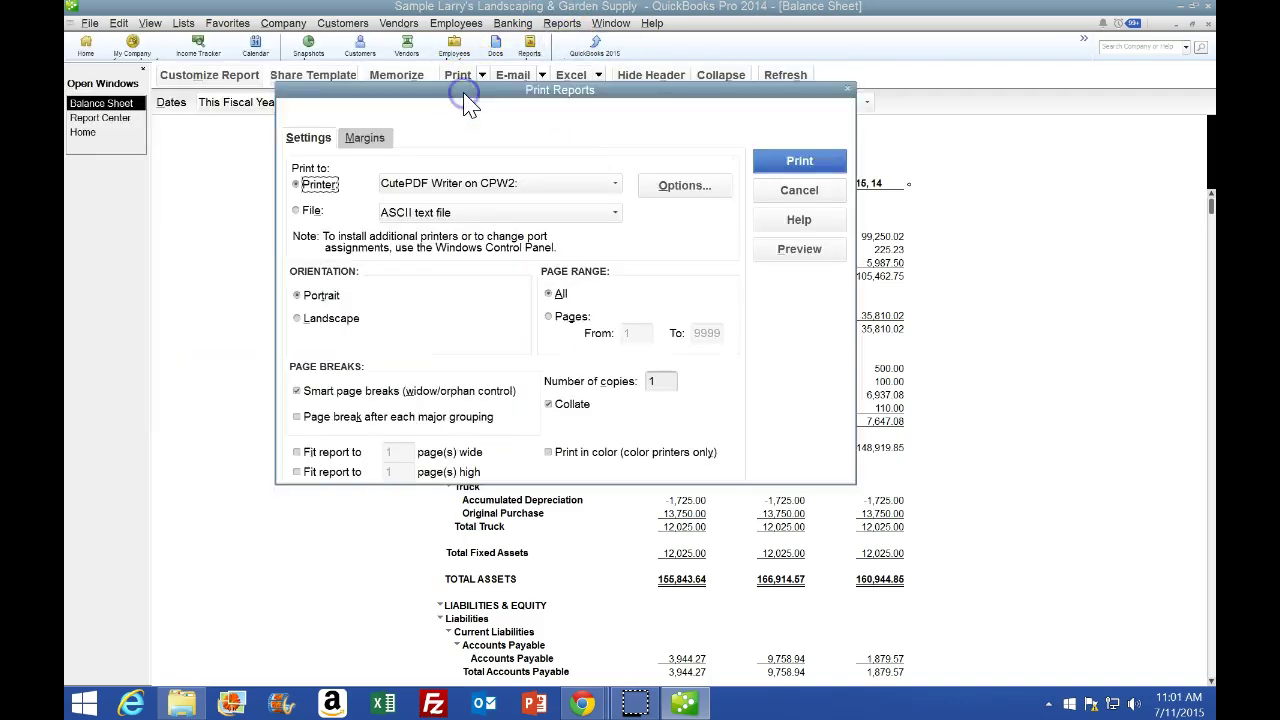
{"action": "left_click", "coordinate": [596, 183]}
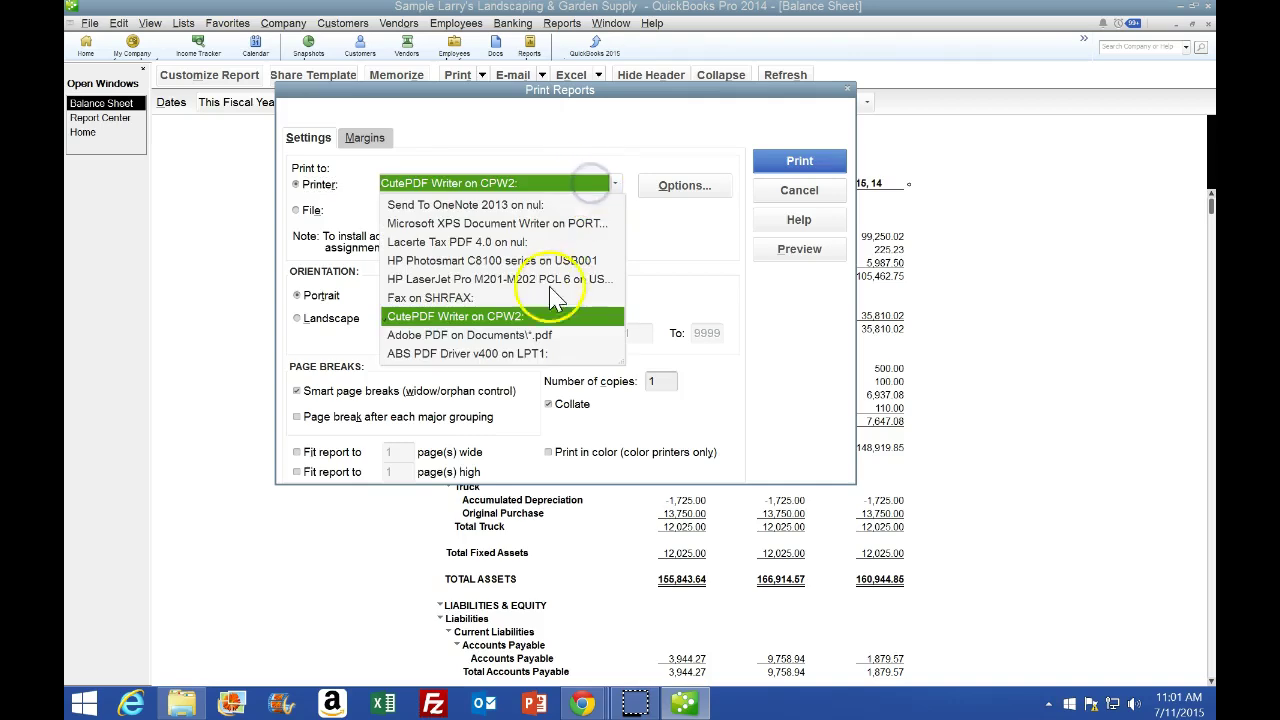
{"action": "left_click", "coordinate": [541, 319]}
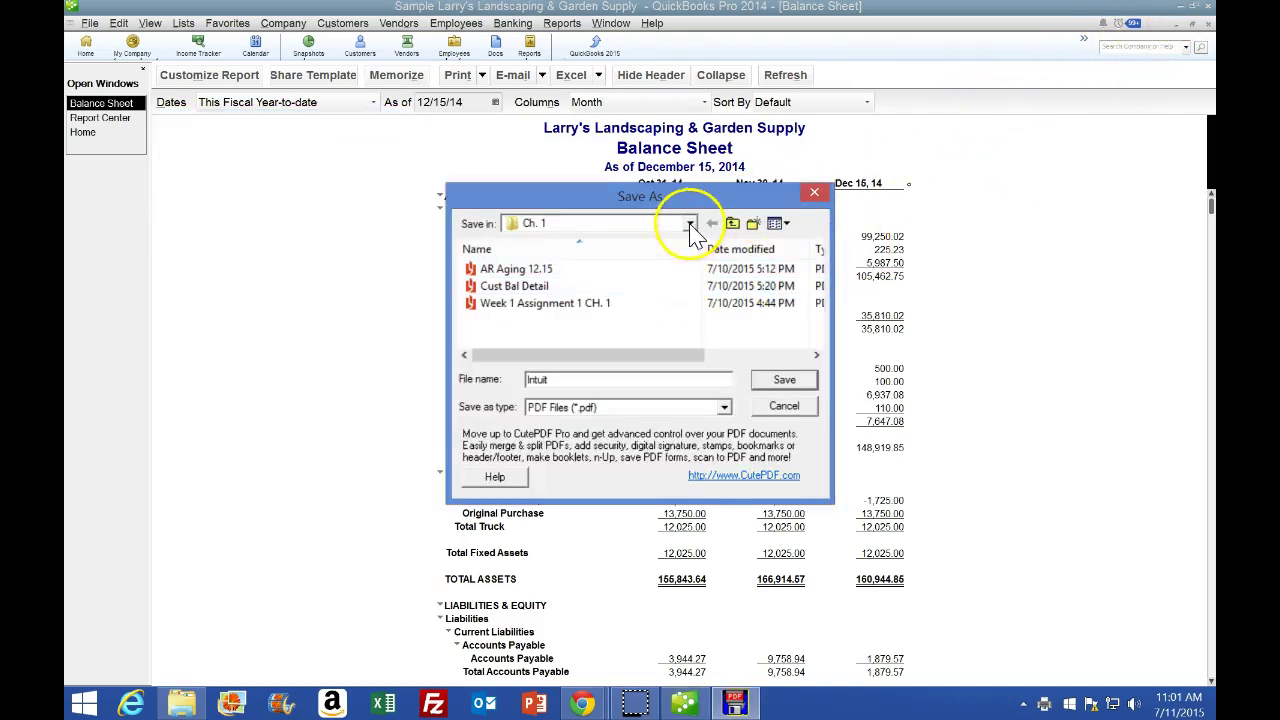
Step: Save the PDF as Balance Sheet 12.15 in the Desktop's QuickBooks > Week 1 > Ch. 2 folder
{"action": "left_click", "coordinate": [690, 224]}
{"action": "left_click", "coordinate": [545, 240]}
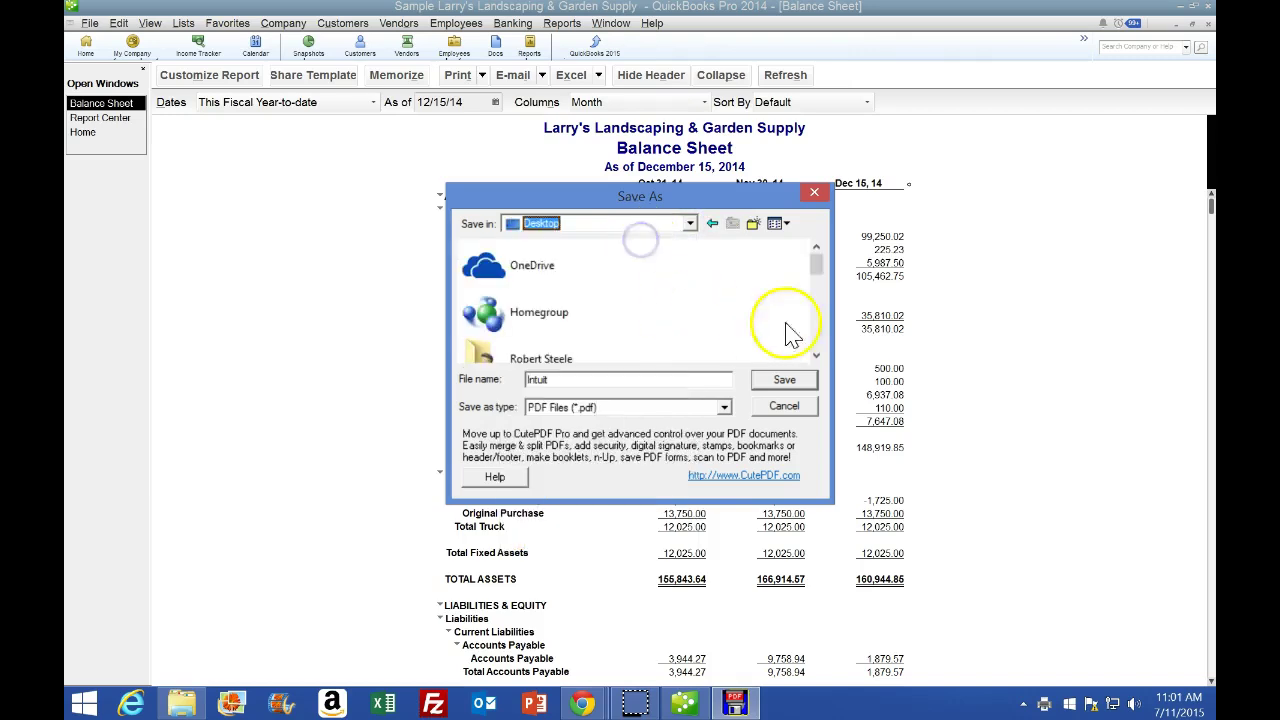
{"action": "left_click_drag", "start_coordinate": [818, 263], "coordinate": [823, 314]}
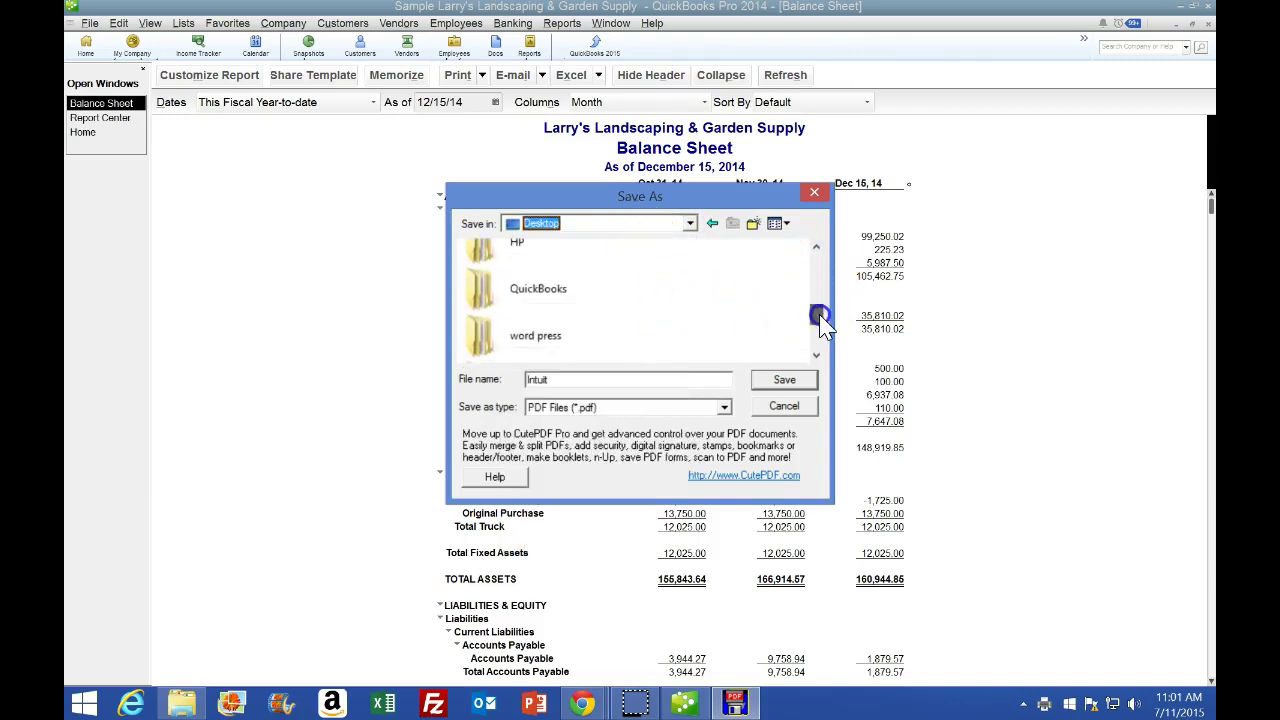
{"action": "double_click", "coordinate": [575, 298]}
{"action": "double_click", "coordinate": [518, 306]}
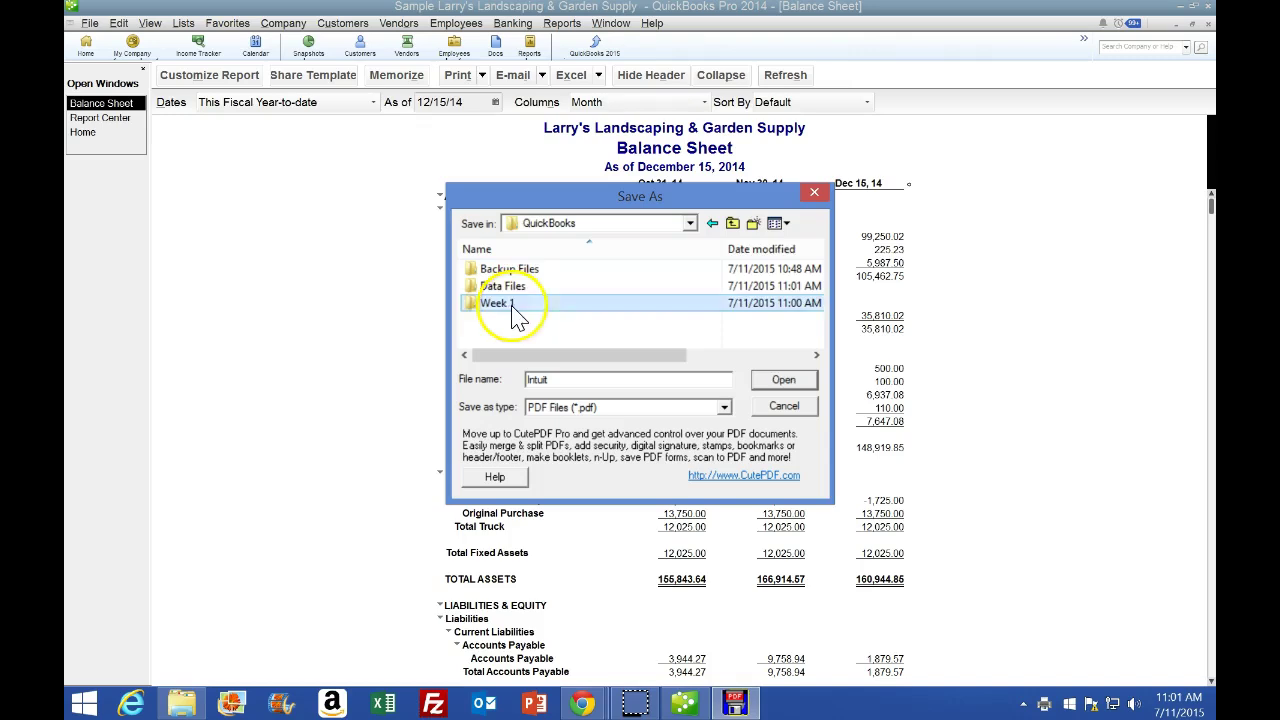
{"action": "double_click", "coordinate": [507, 288]}
{"action": "left_click_drag", "start_coordinate": [560, 378], "coordinate": [466, 380]}
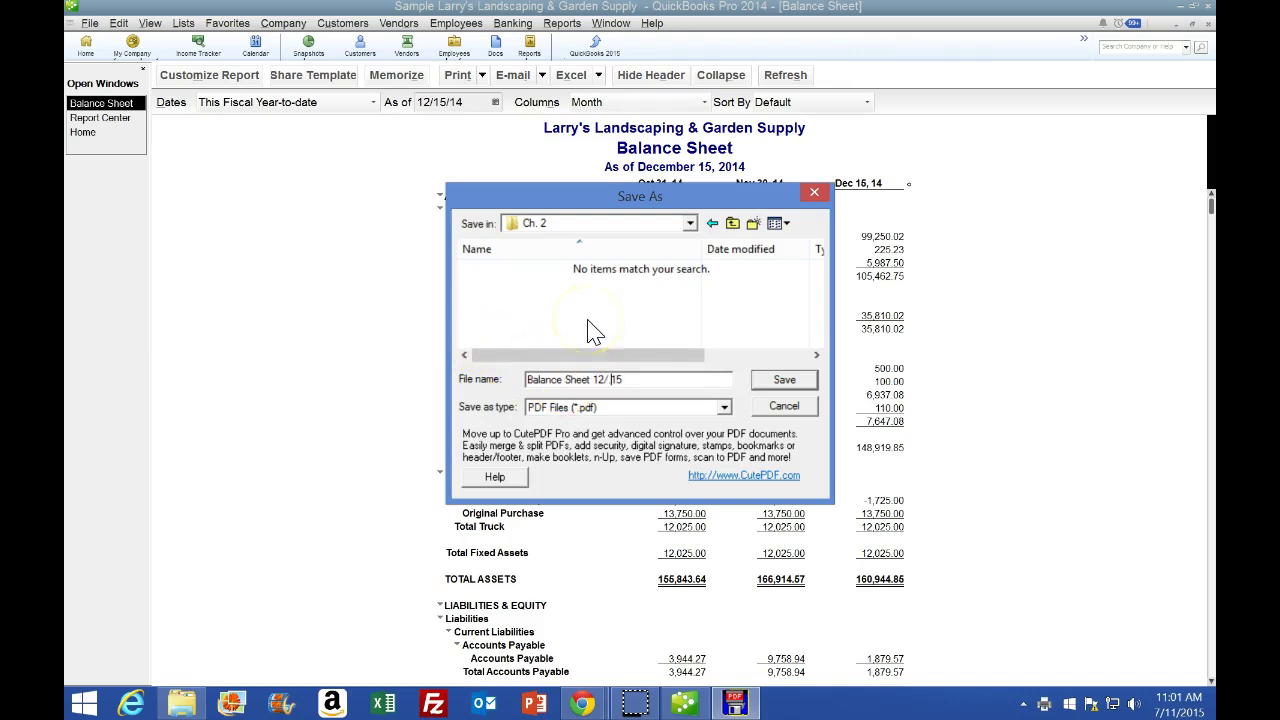
{"action": "left_click", "coordinate": [782, 380]}
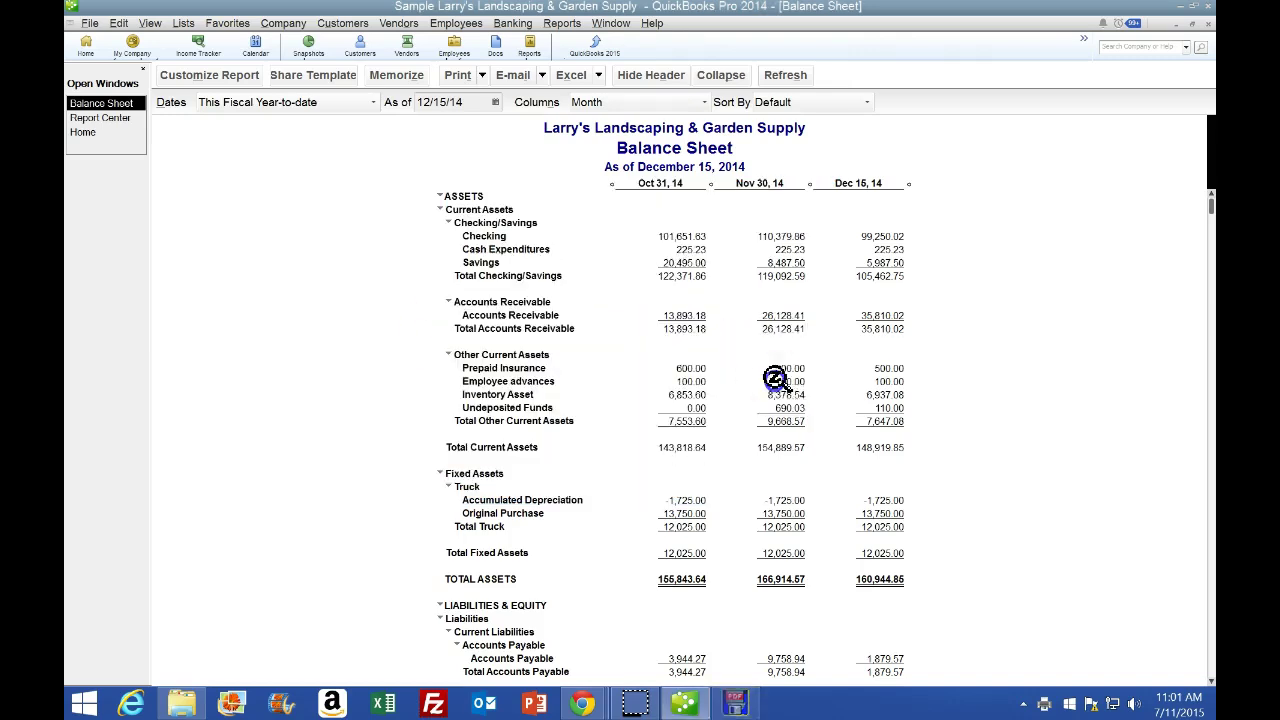
Step: Minimize the open windows and check the saved files in the Desktop's QuickBooks > Week 1 > Ch. 2 folder
{"action": "left_click", "coordinate": [1180, 10]}
{"action": "left_click", "coordinate": [1143, 10]}
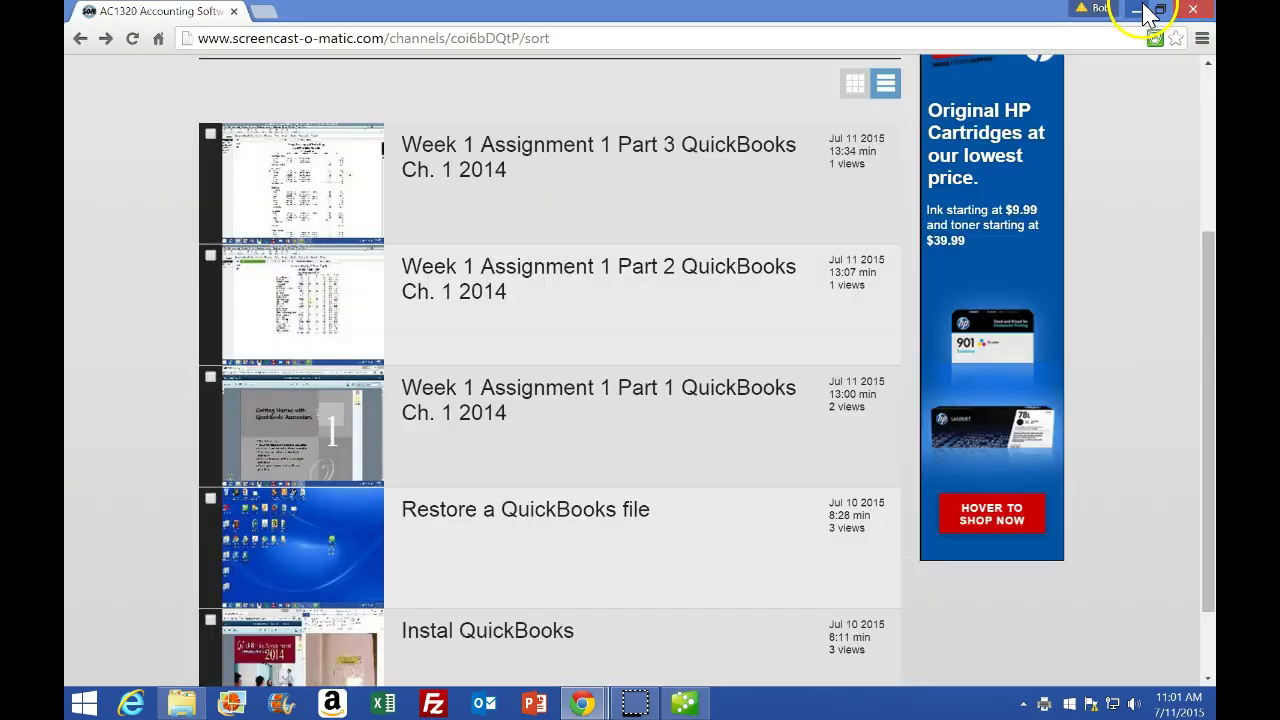
{"action": "left_click", "coordinate": [1140, 10]}
{"action": "left_click", "coordinate": [1064, 135]}
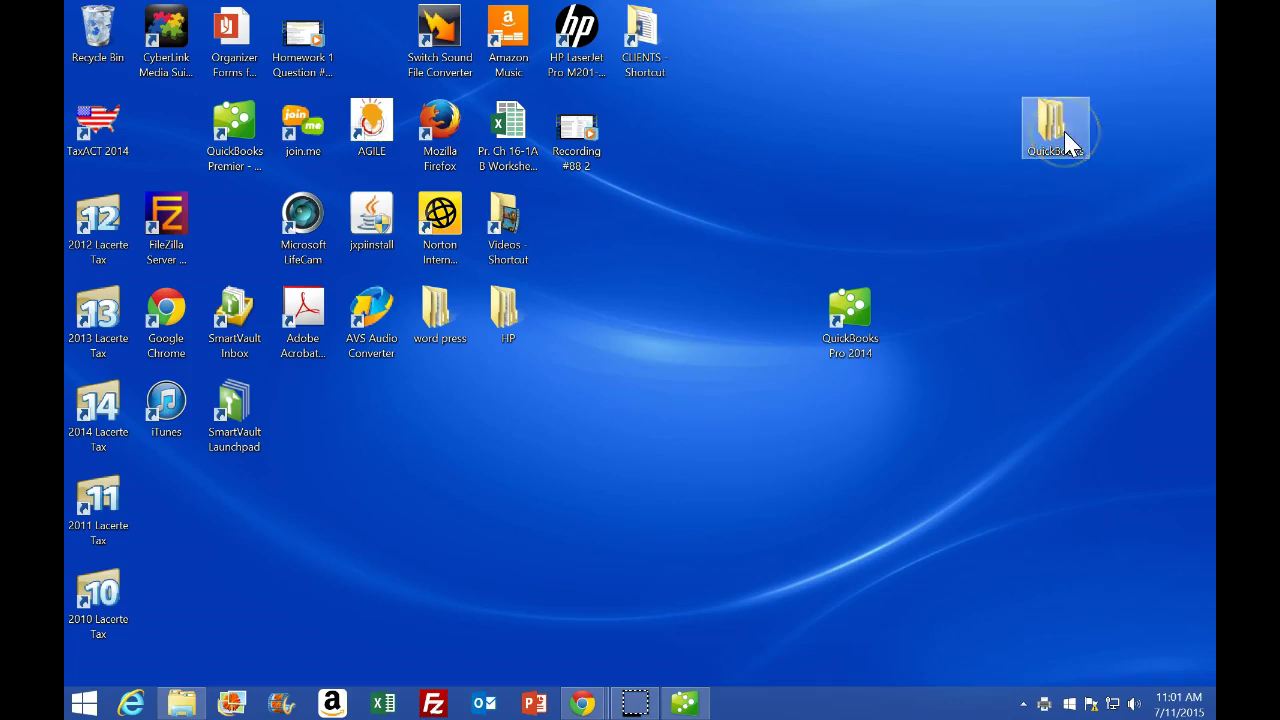
{"action": "double_click", "coordinate": [1064, 135]}
{"action": "double_click", "coordinate": [706, 186]}
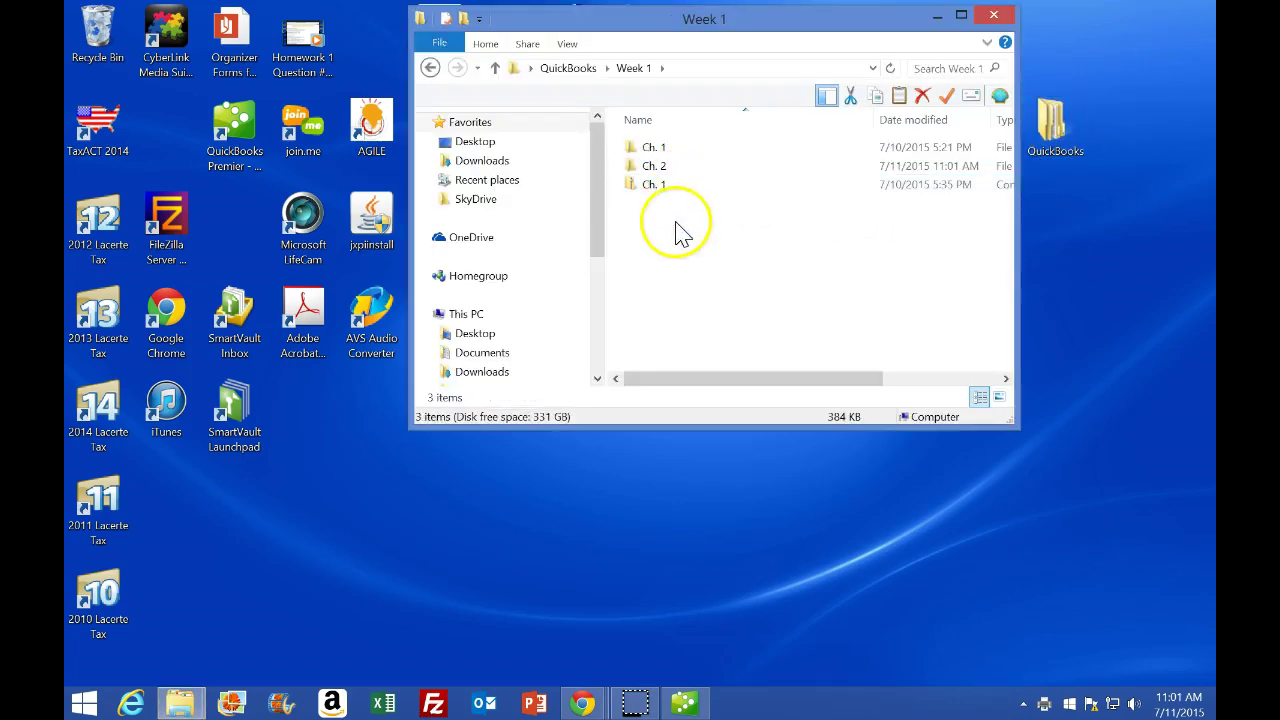
{"action": "double_click", "coordinate": [654, 167]}
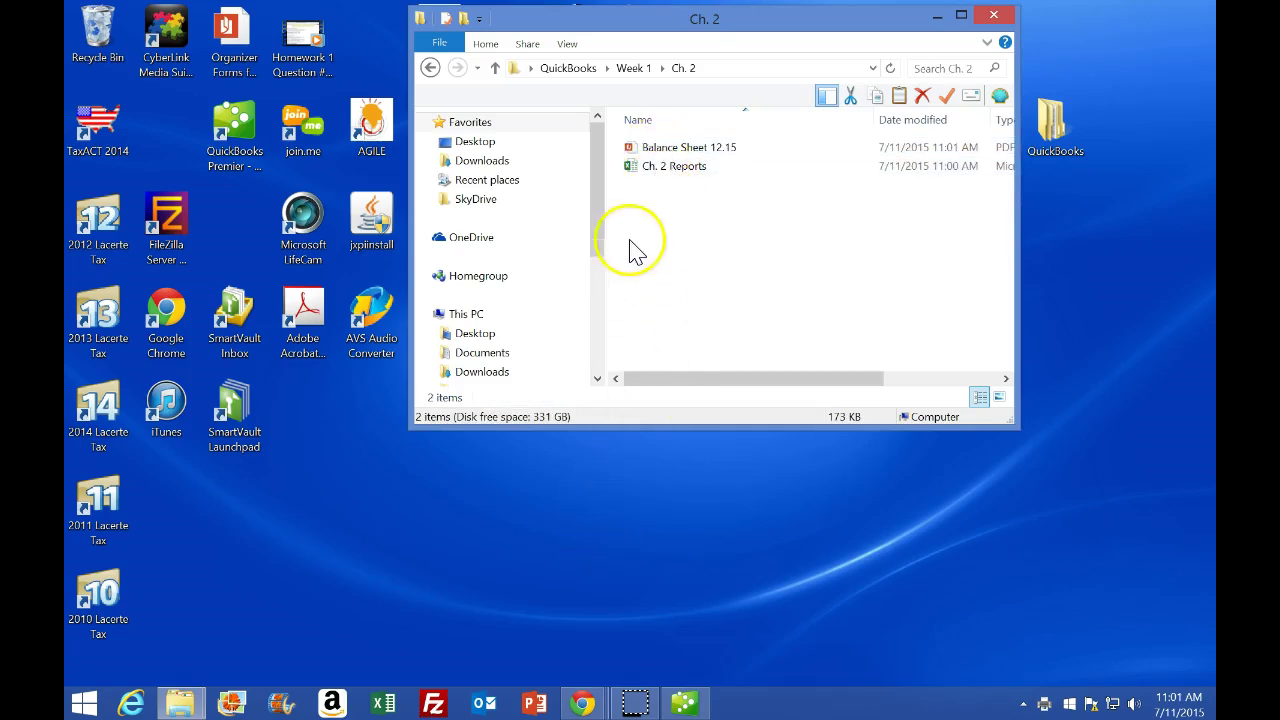
{"action": "left_click", "coordinate": [678, 170]}
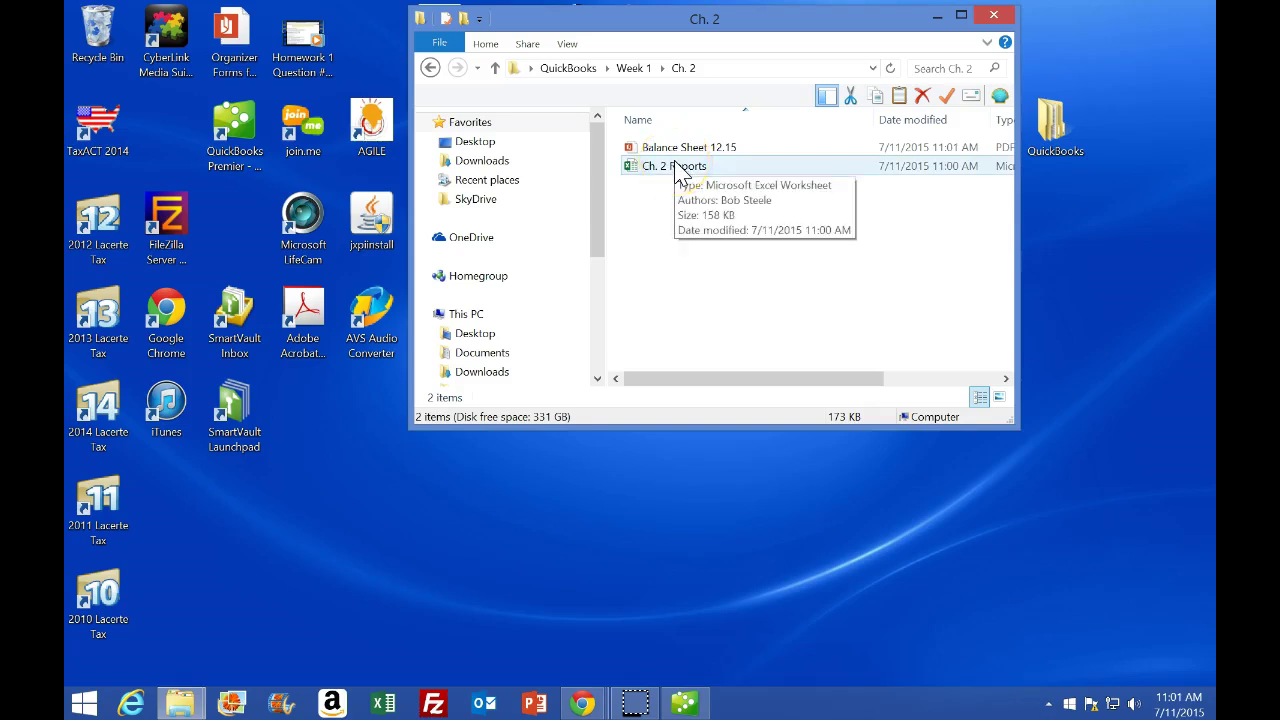
Step: Switch to the CourseSmart e-book in Chrome and read the instructions for creating a Summary Balance Sheet report
{"action": "left_click", "coordinate": [697, 704]}
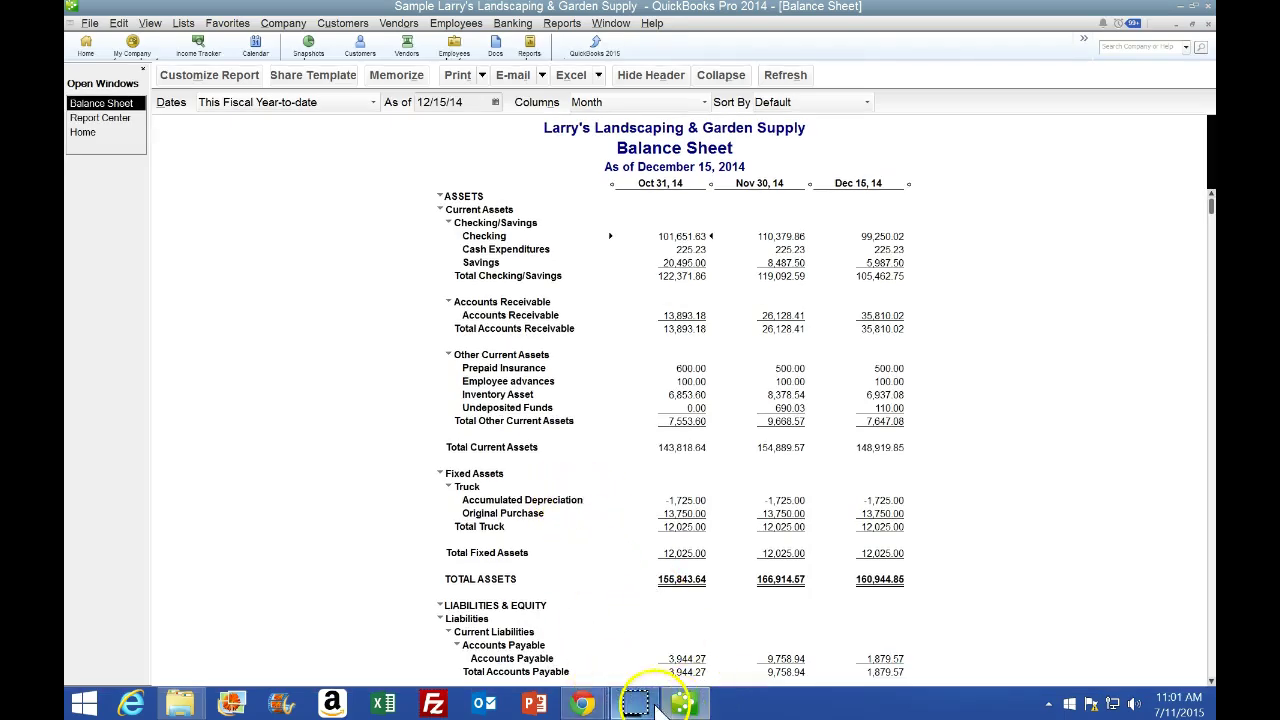
{"action": "mouse_move", "coordinate": [582, 703]}
{"action": "left_click", "coordinate": [560, 590]}
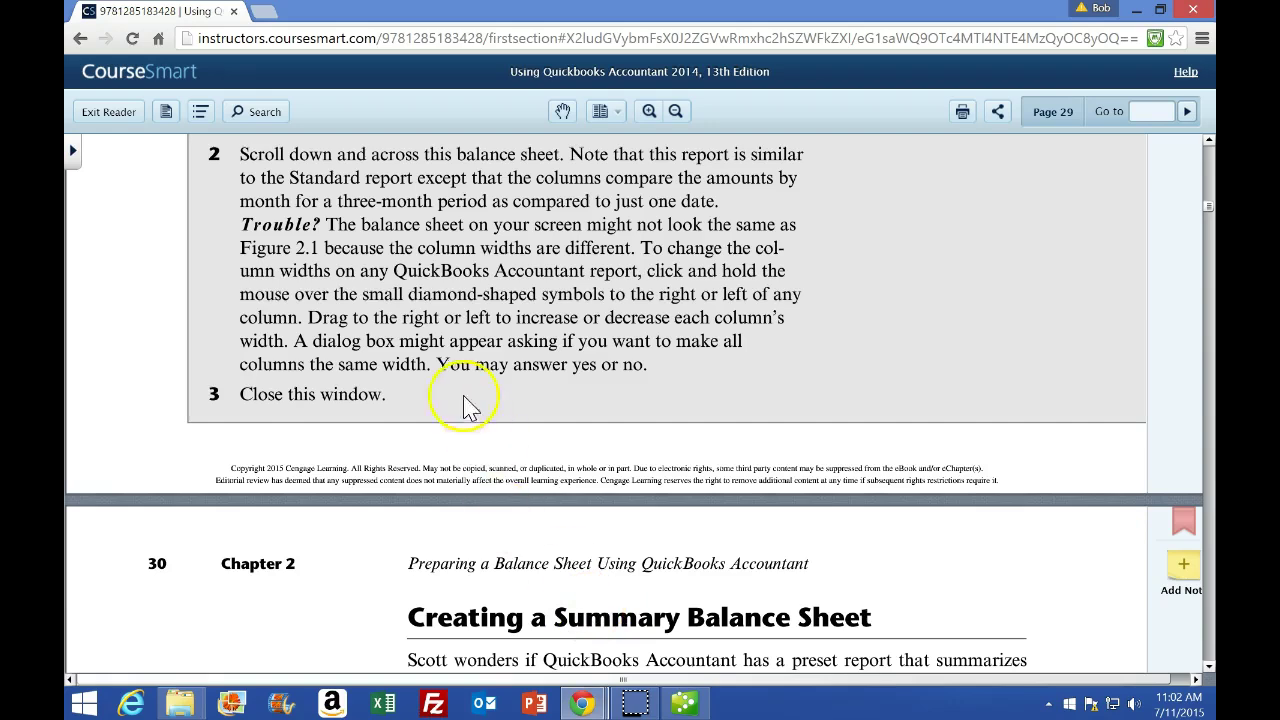
{"action": "scroll", "coordinate": [440, 400], "scroll_direction": "down", "scroll_amount": 4}
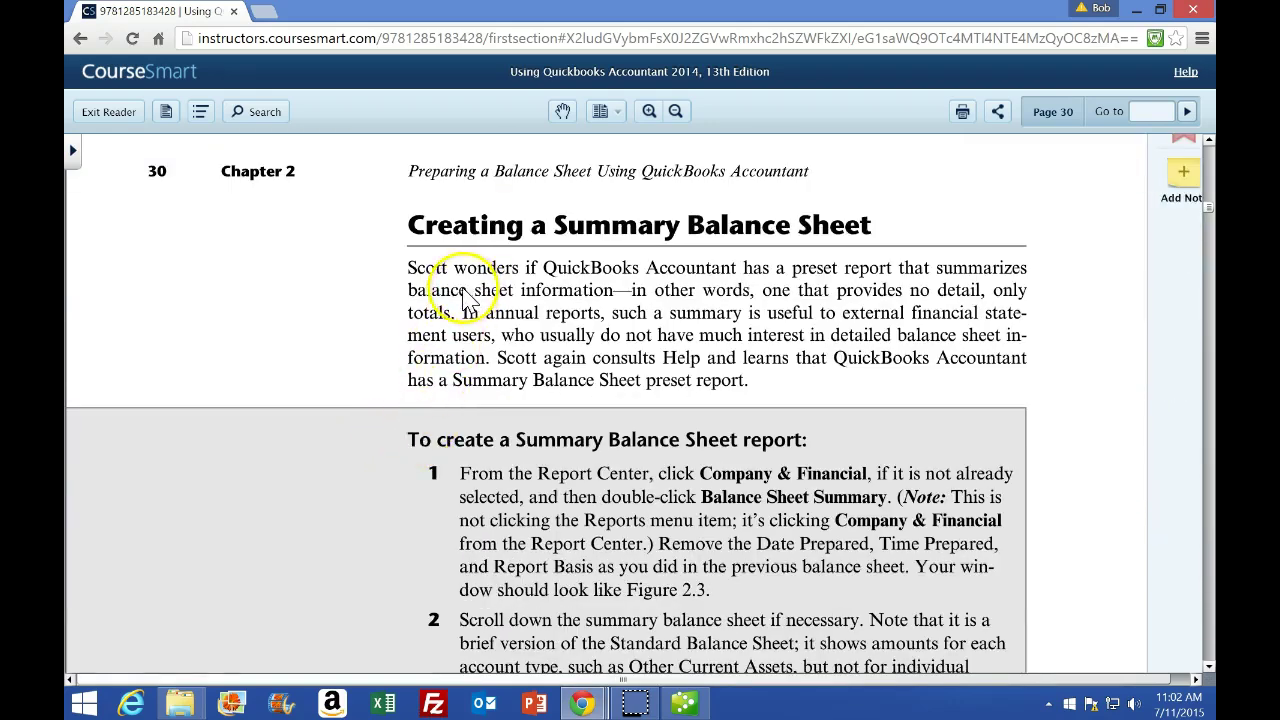
{"action": "scroll", "coordinate": [357, 309], "scroll_direction": "down", "scroll_amount": 1}
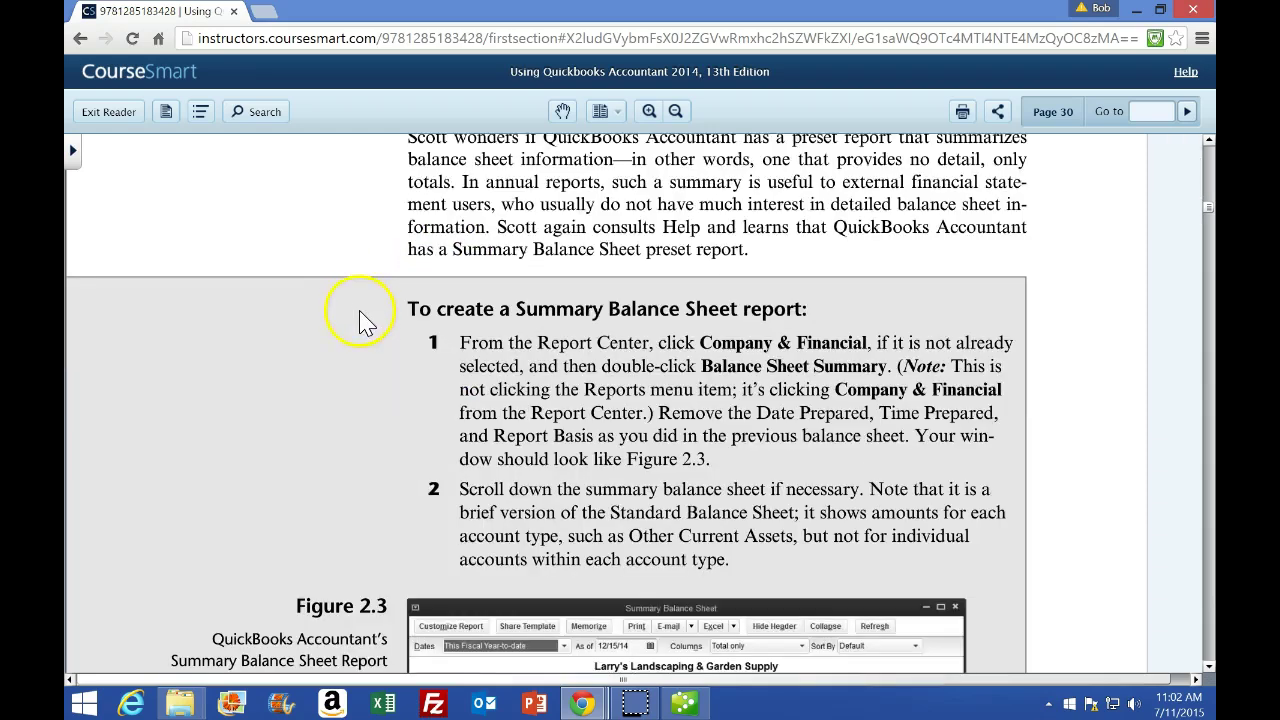
{"action": "scroll", "coordinate": [362, 320], "scroll_direction": "down", "scroll_amount": 1}
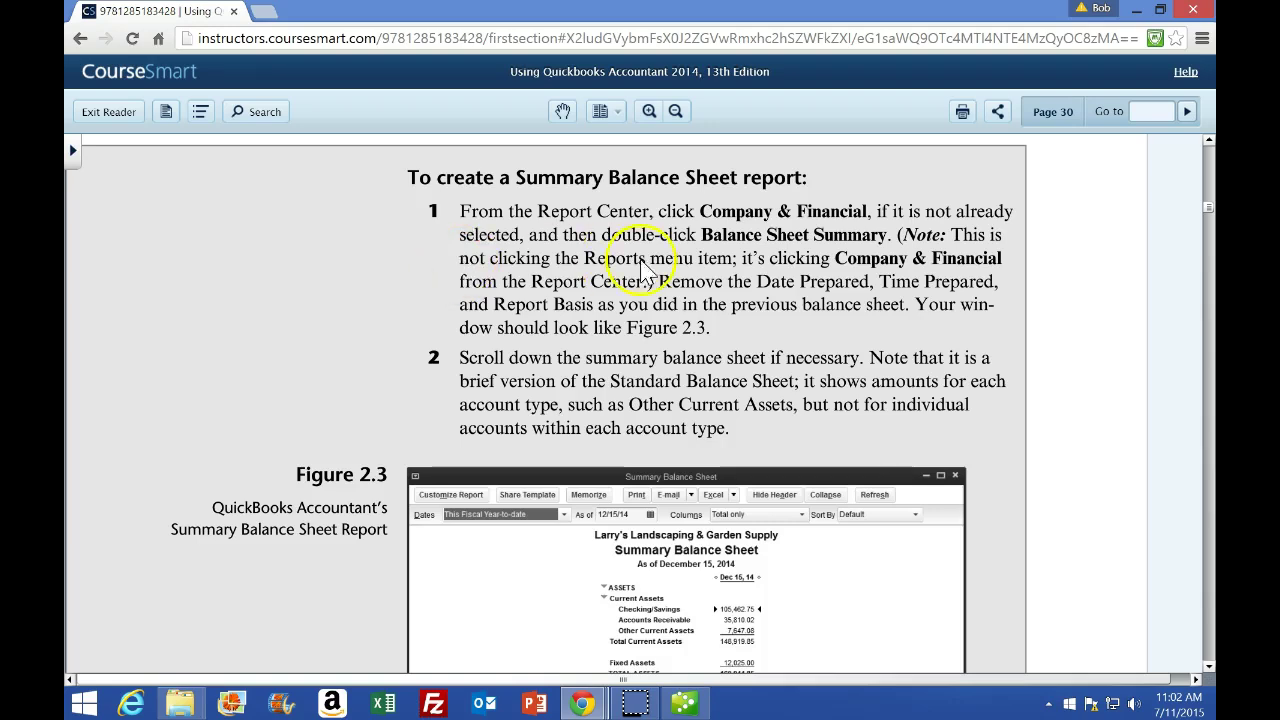
Step: Switch back to QuickBooks and locate Balance Sheet Summary among the Report Center's Company & Financial reports
{"action": "left_click", "coordinate": [701, 704]}
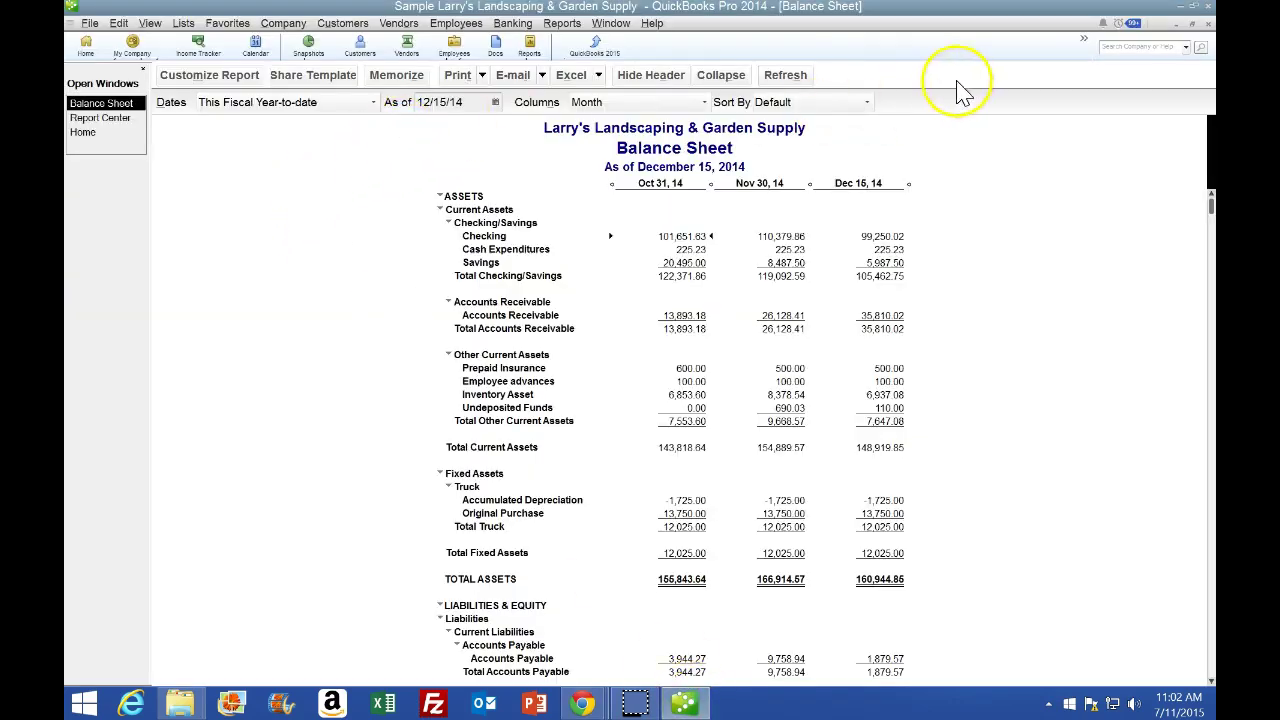
{"action": "left_click", "coordinate": [528, 45]}
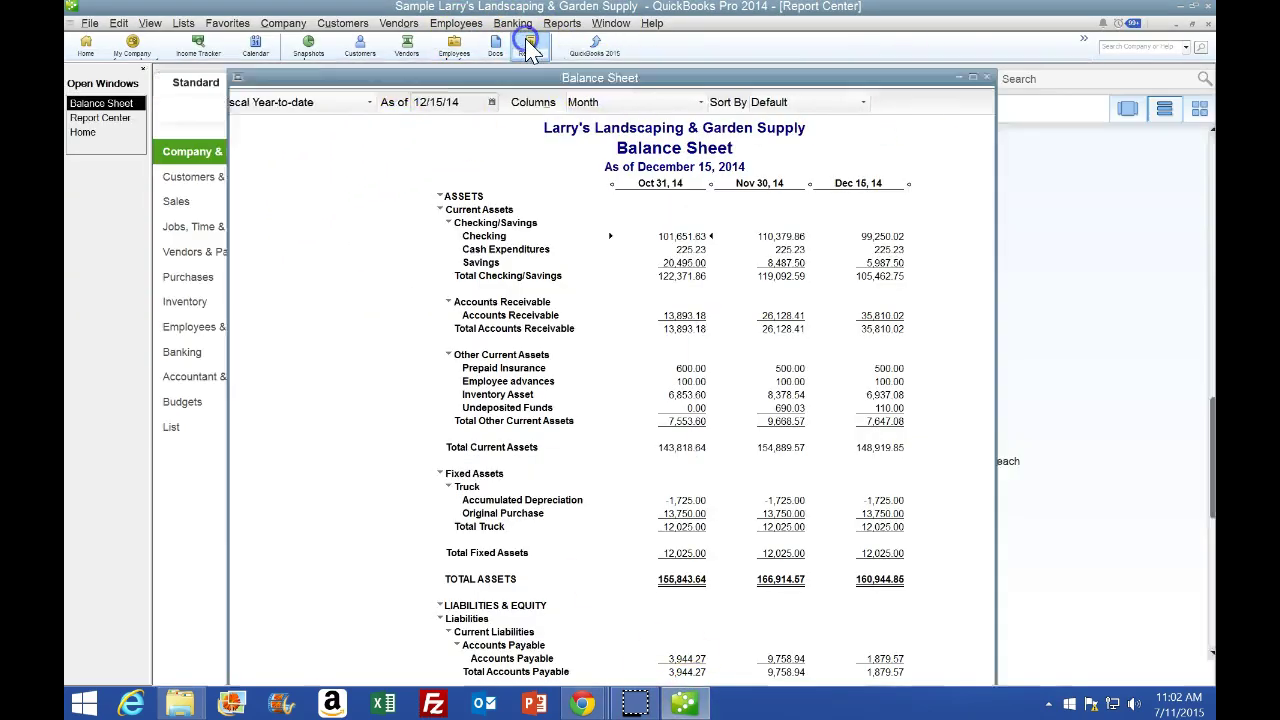
{"action": "left_click", "coordinate": [203, 158]}
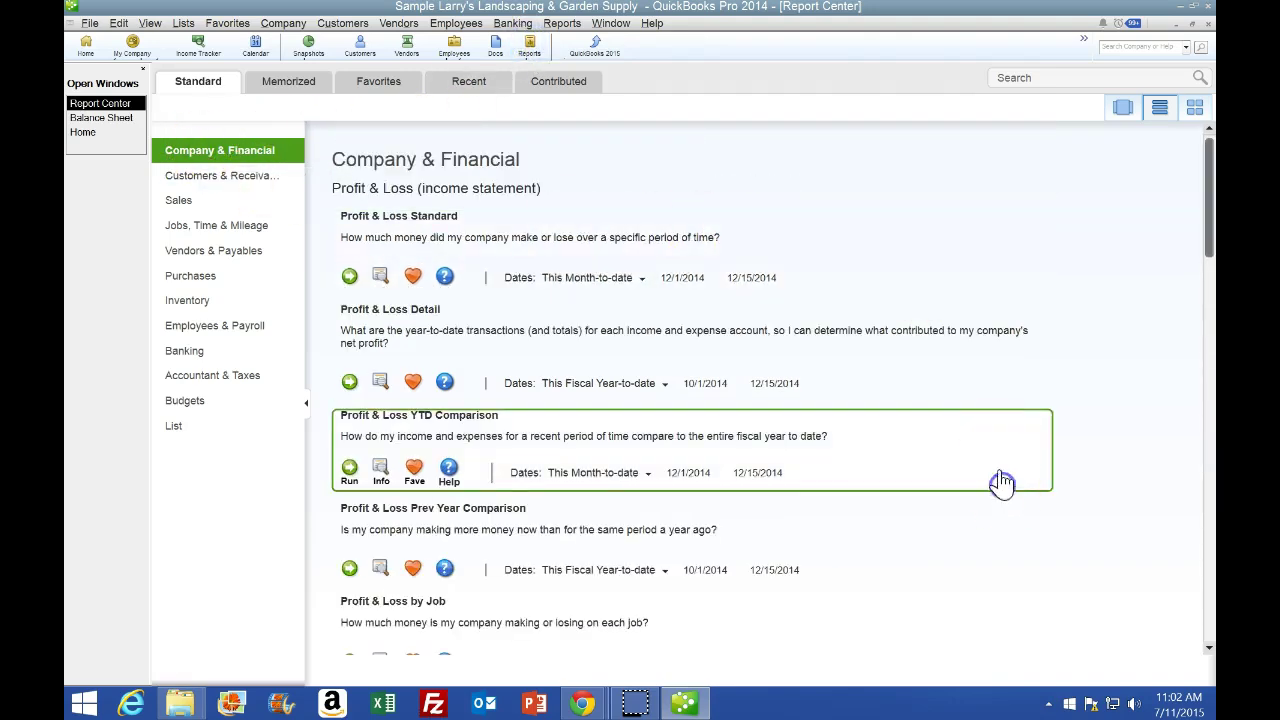
{"action": "scroll", "coordinate": [997, 482], "scroll_direction": "down", "scroll_amount": 3}
{"action": "scroll", "coordinate": [995, 477], "scroll_direction": "down", "scroll_amount": 1}
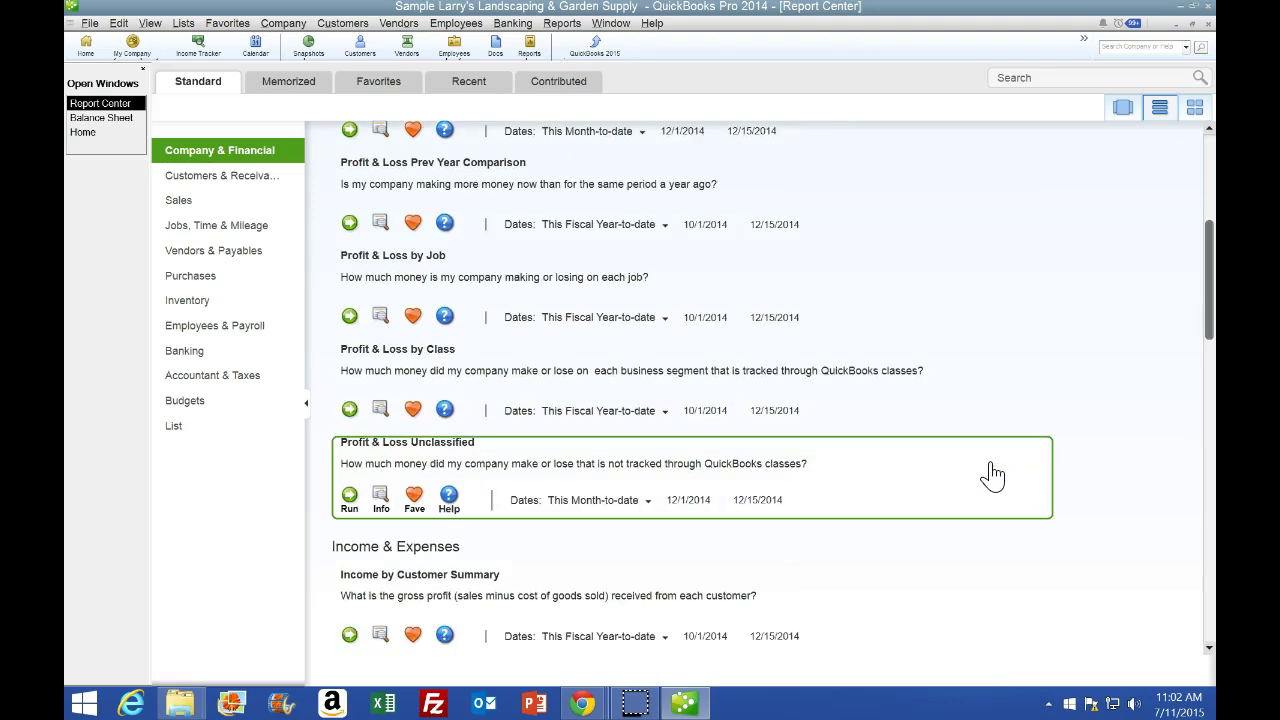
{"action": "scroll", "coordinate": [993, 477], "scroll_direction": "down", "scroll_amount": 3}
{"action": "scroll", "coordinate": [991, 477], "scroll_direction": "down", "scroll_amount": 3}
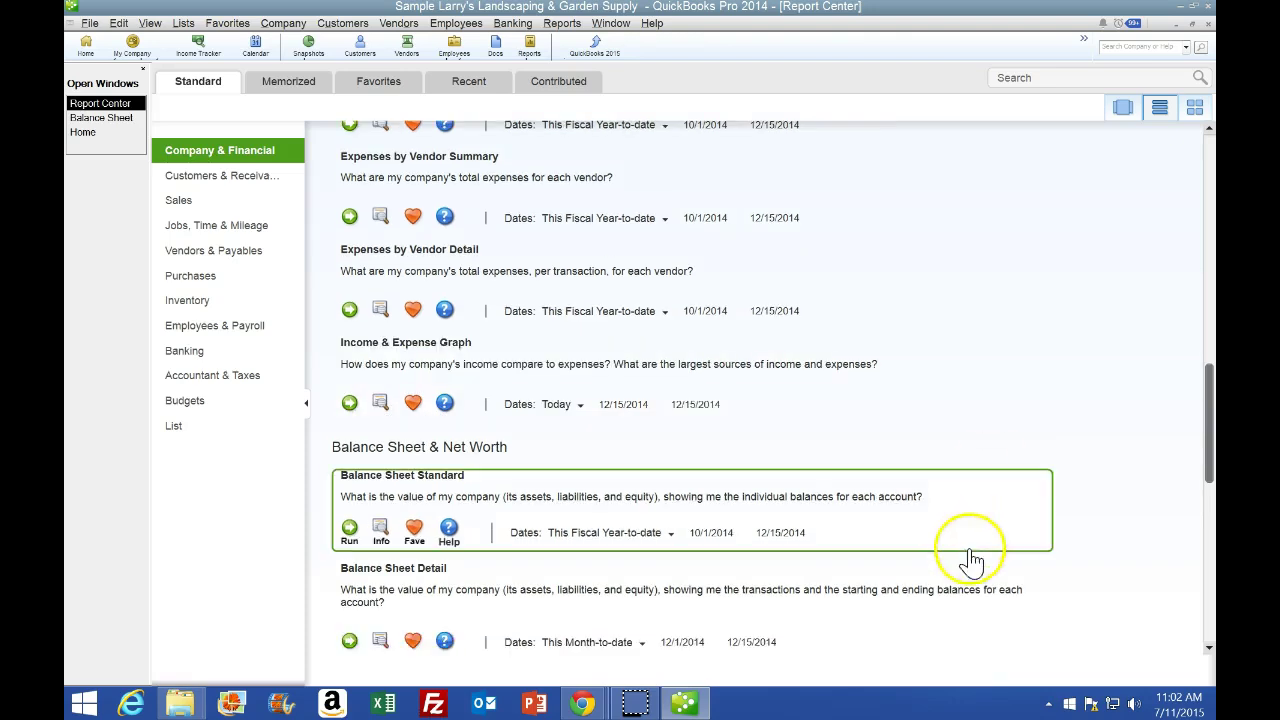
{"action": "scroll", "coordinate": [971, 560], "scroll_direction": "down", "scroll_amount": 2}
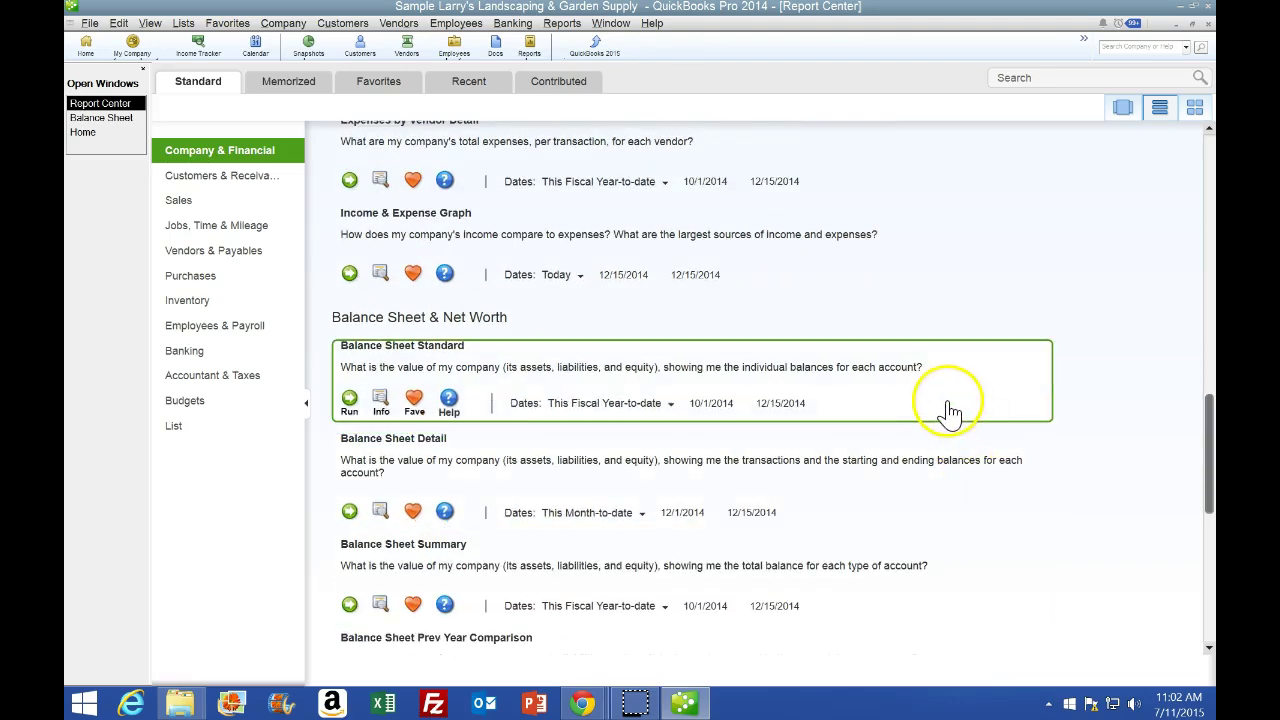
{"action": "scroll", "coordinate": [945, 420], "scroll_direction": "down", "scroll_amount": 1}
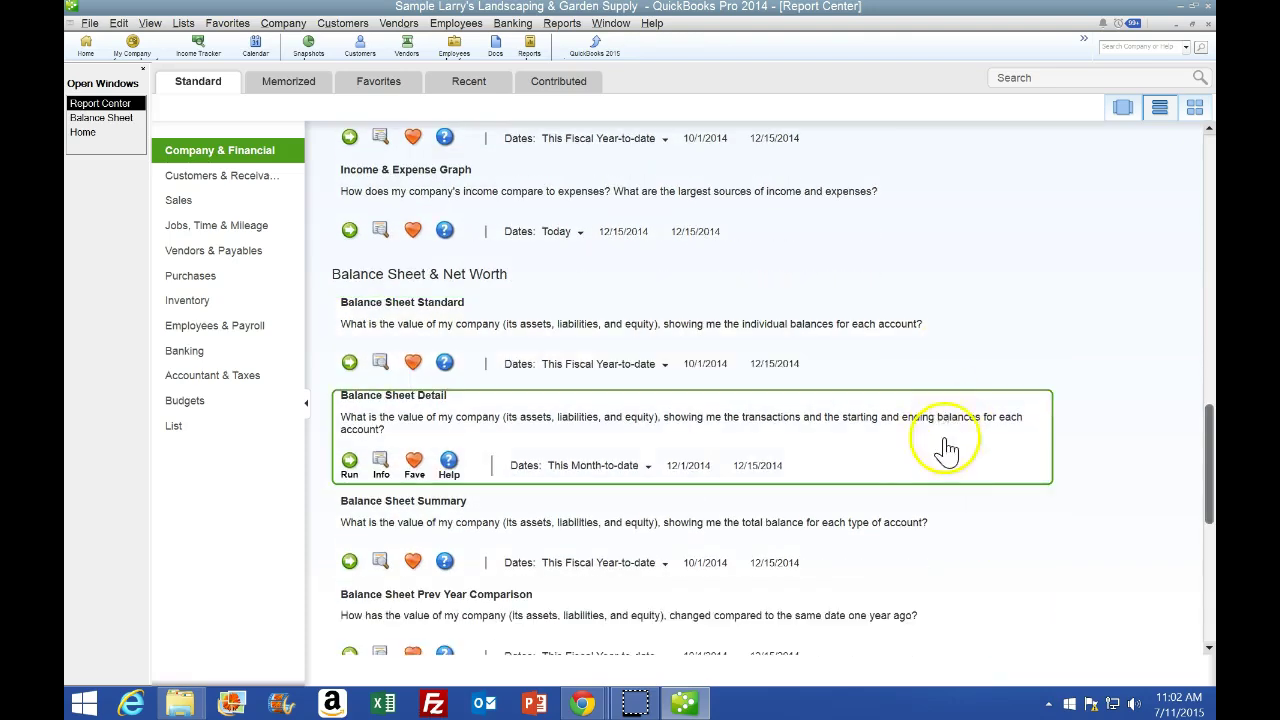